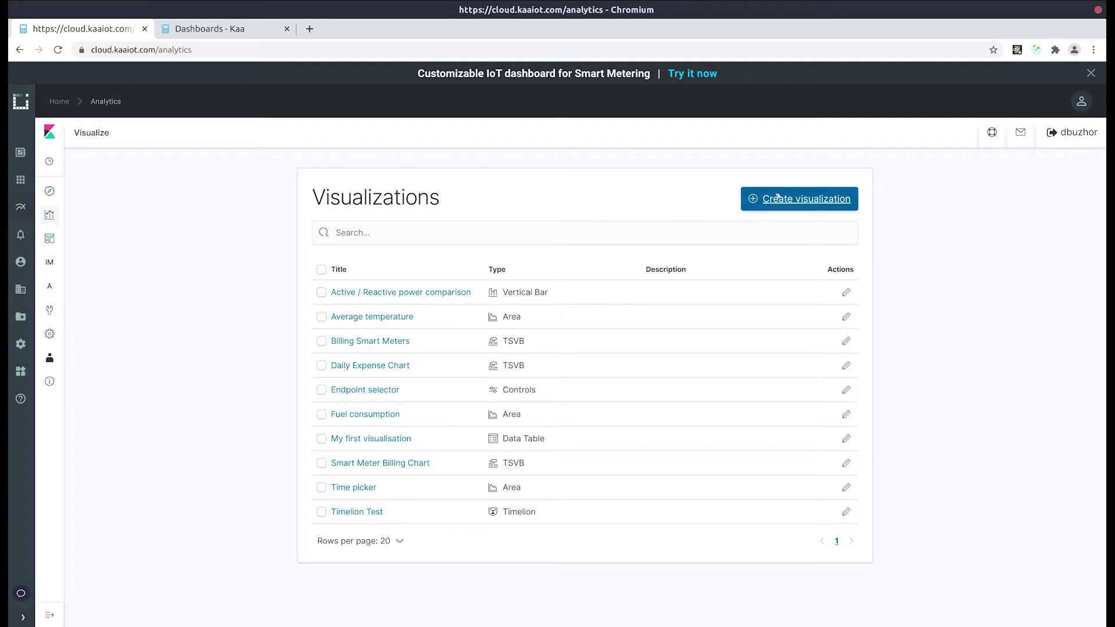
Create a new Gauge visualization based on the d6312fc1-4c5d-4d1d-8c… index pattern.
left_click(779, 198)
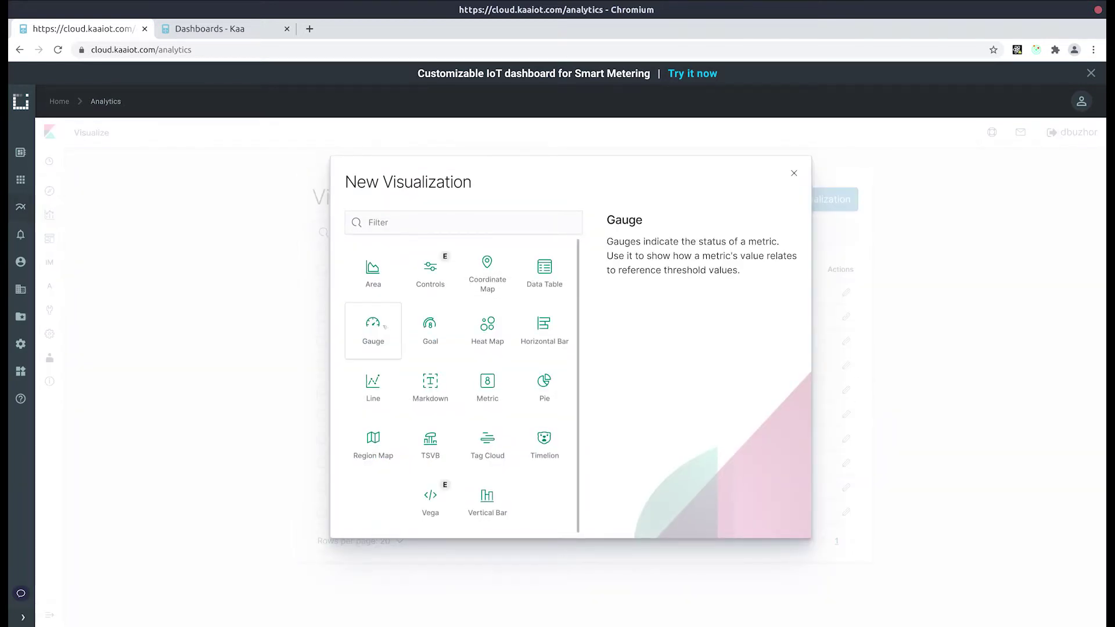
left_click(385, 327)
left_click(473, 289)
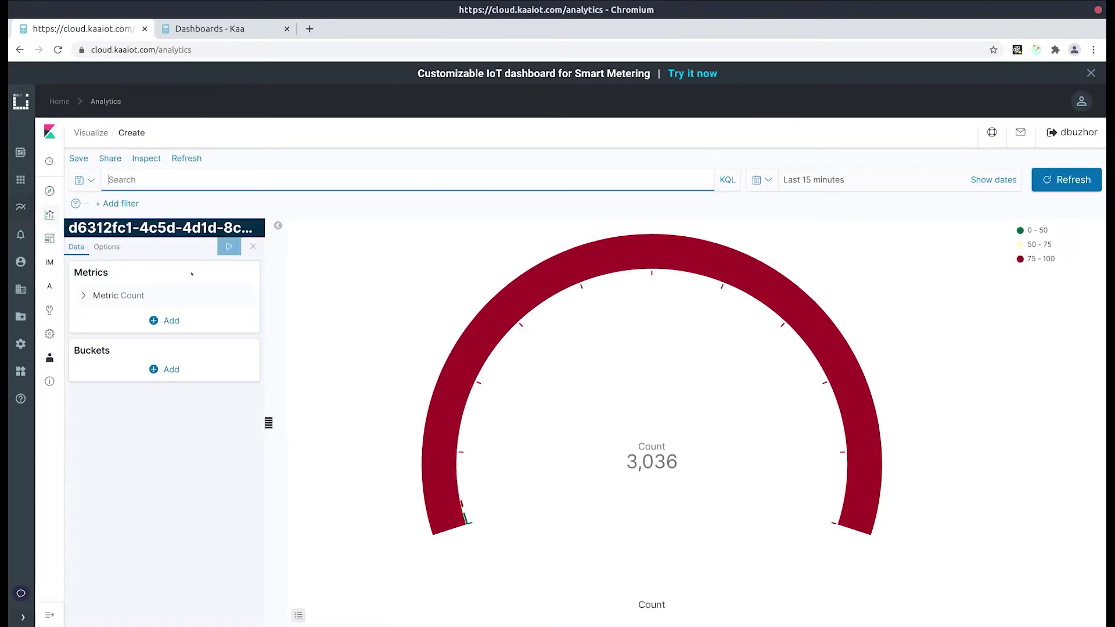
Set the gauge metric to the Average of the dataSample.speed field and apply the change.
left_click(119, 295)
left_click(147, 335)
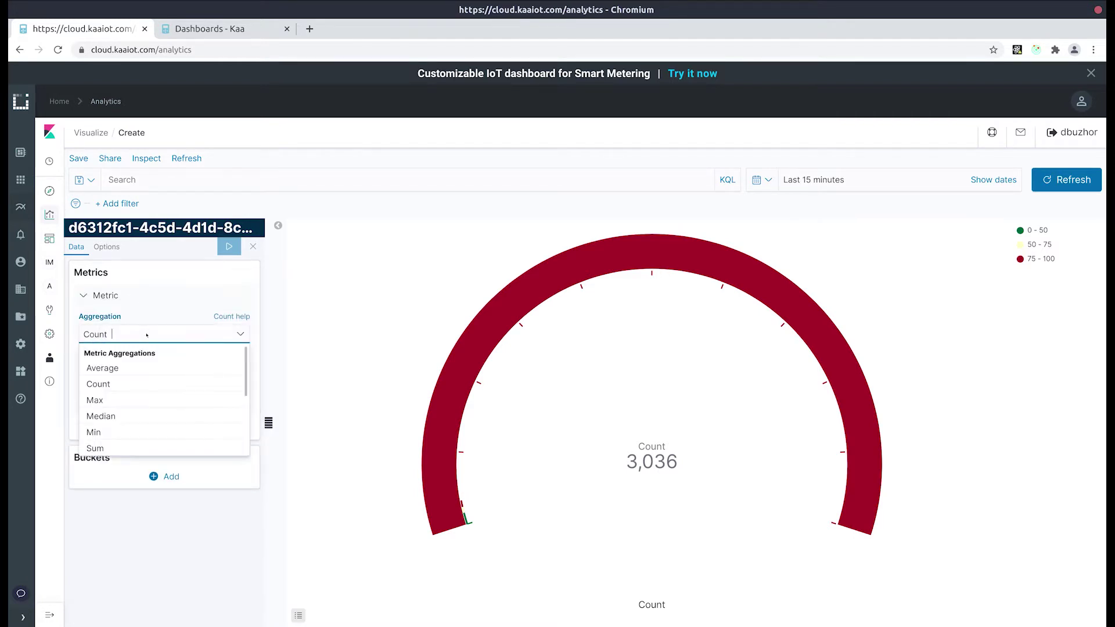
left_click(110, 368)
left_click(133, 376)
type("spee")
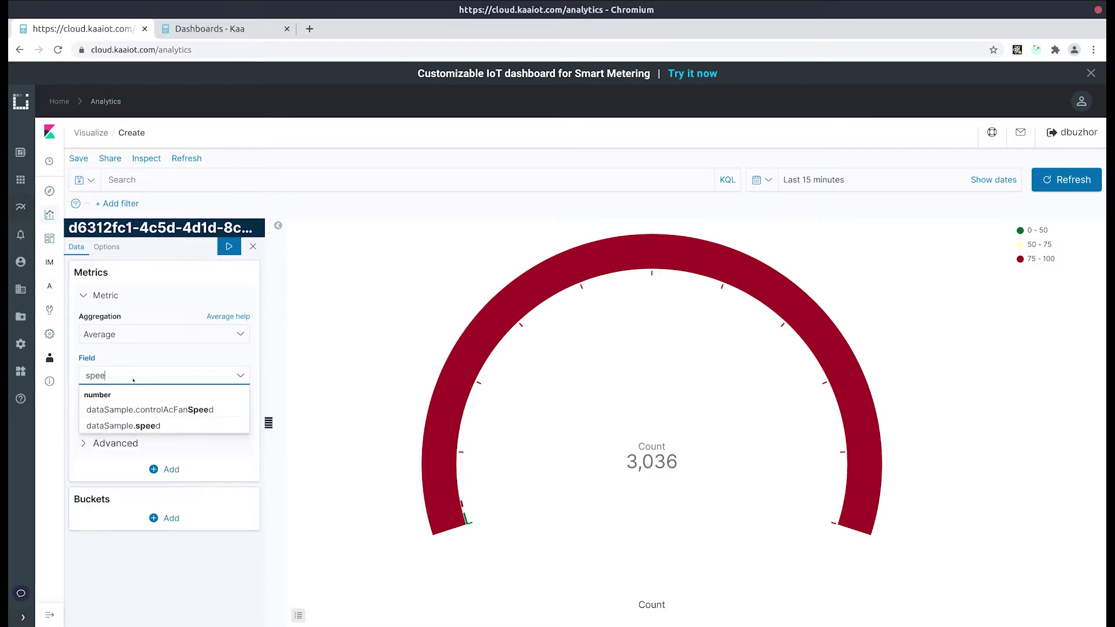
left_click(174, 425)
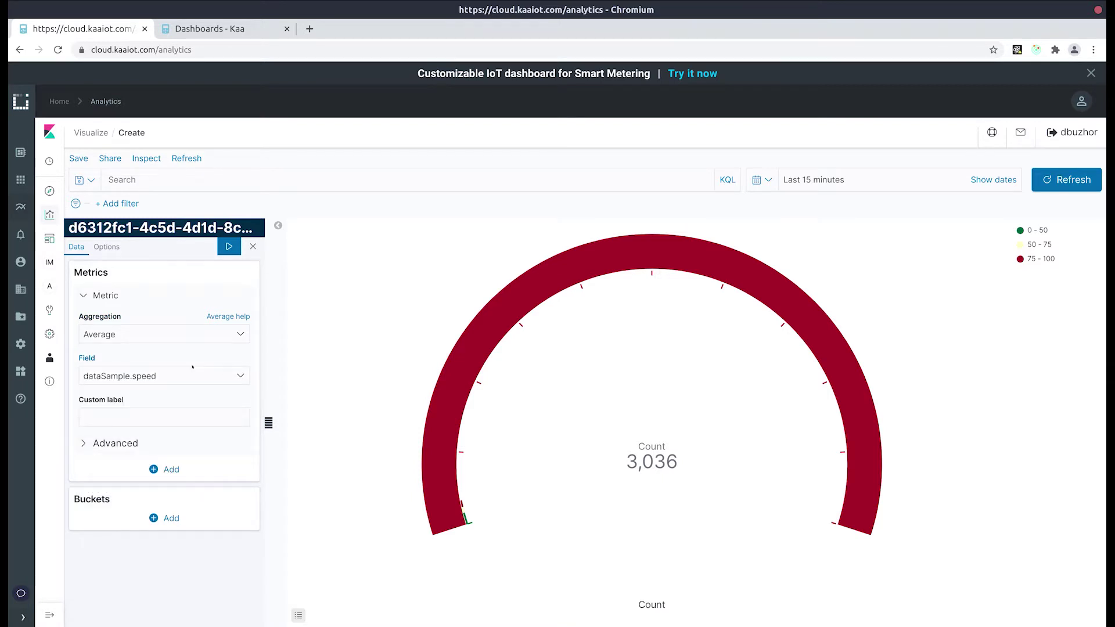
left_click(229, 246)
Add a Split group bucket using the Terms aggregation on endpointId.keyword and apply it.
left_click(169, 518)
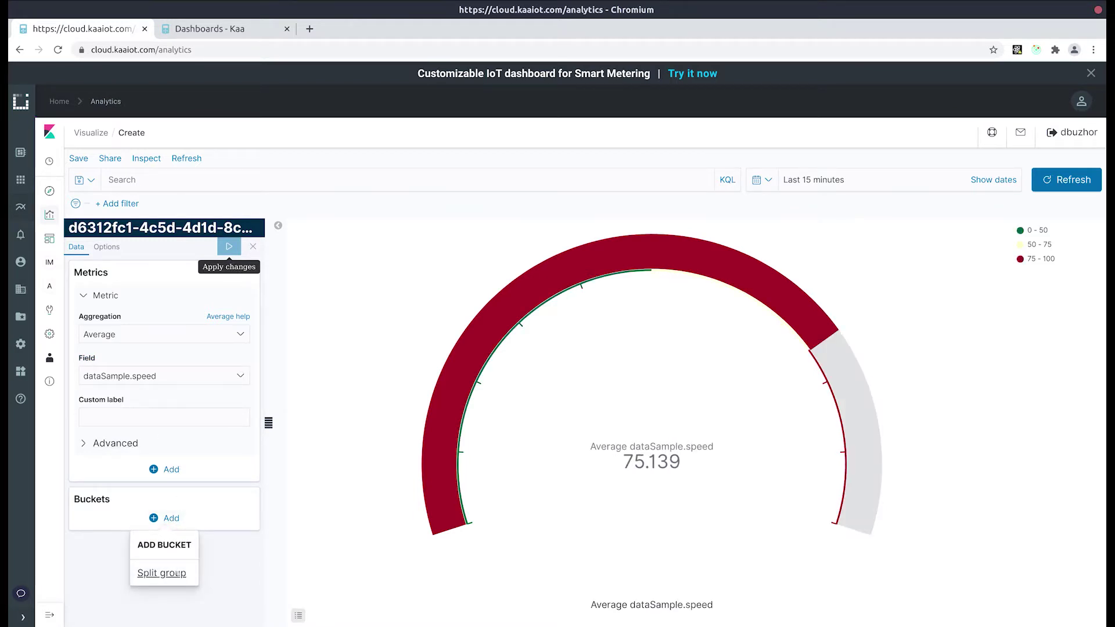
left_click(169, 572)
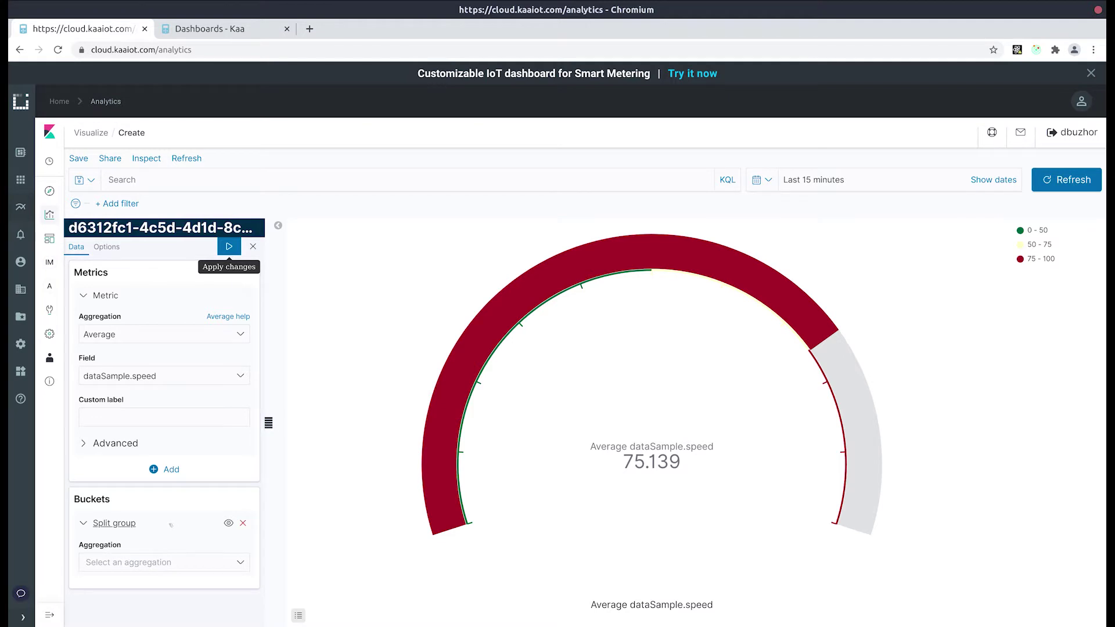
left_click(157, 563)
type("ter")
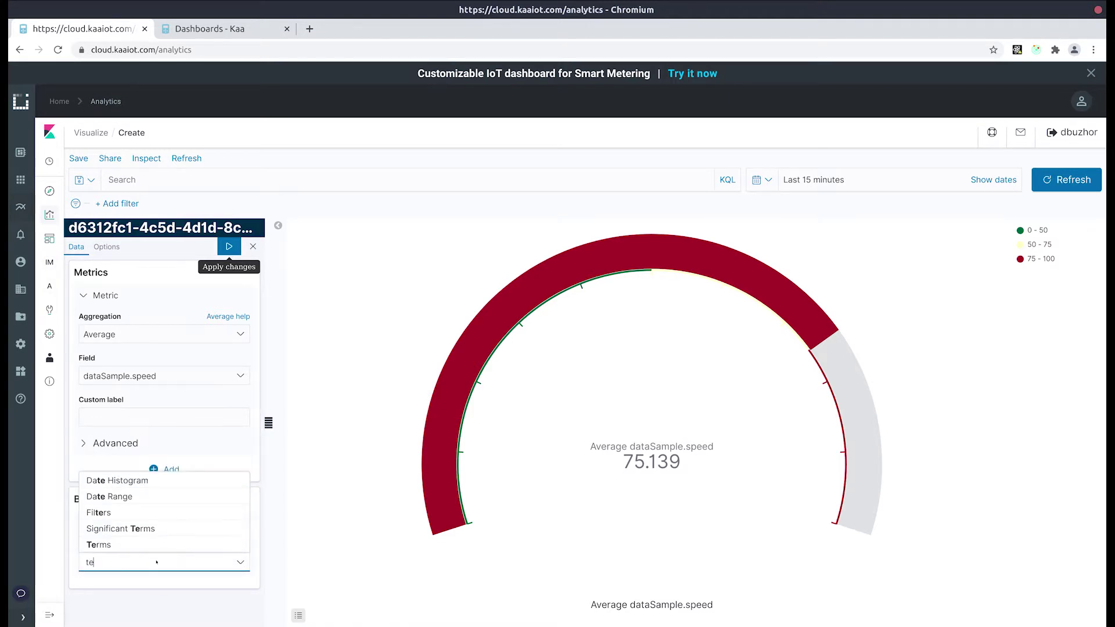
left_click(171, 545)
scroll(184, 531, "down", 2)
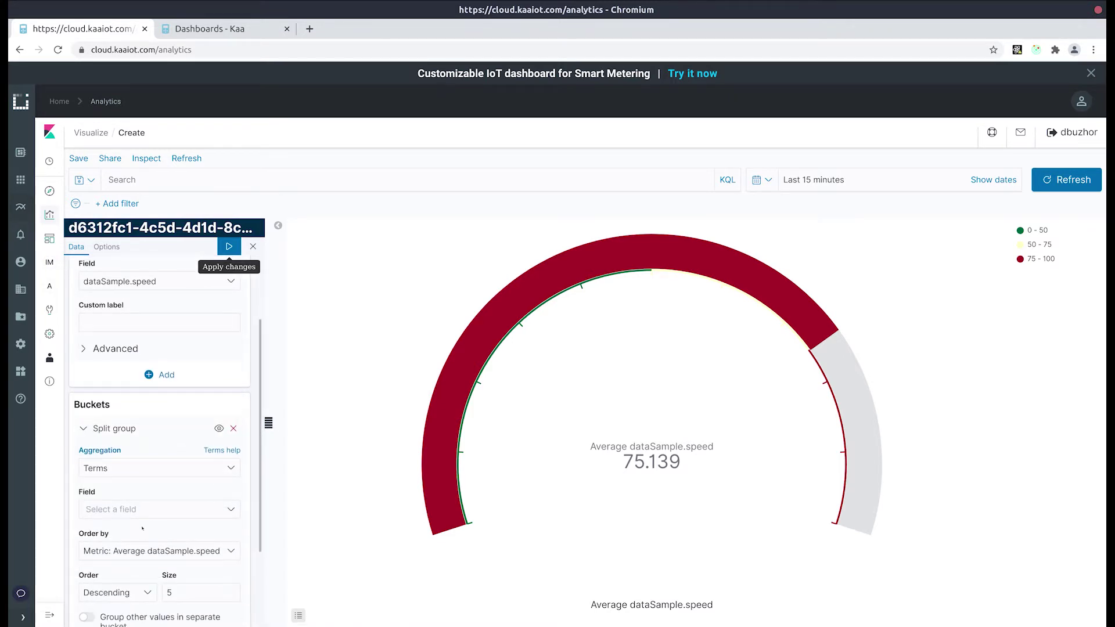
left_click(126, 509)
type("endpointId.keyword")
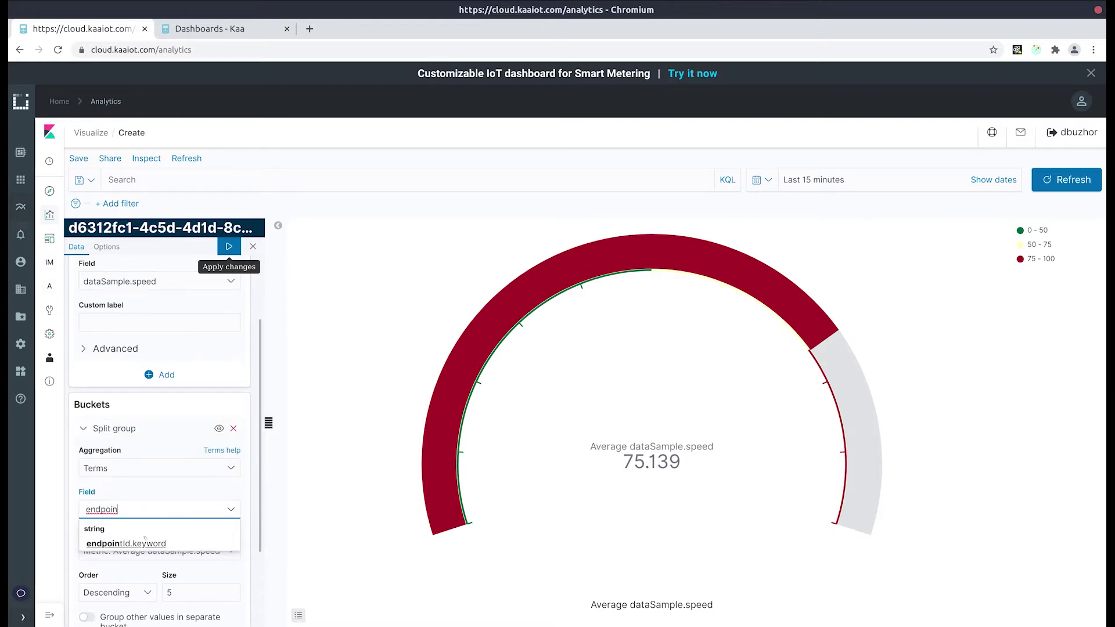
left_click(144, 539)
left_click(229, 246)
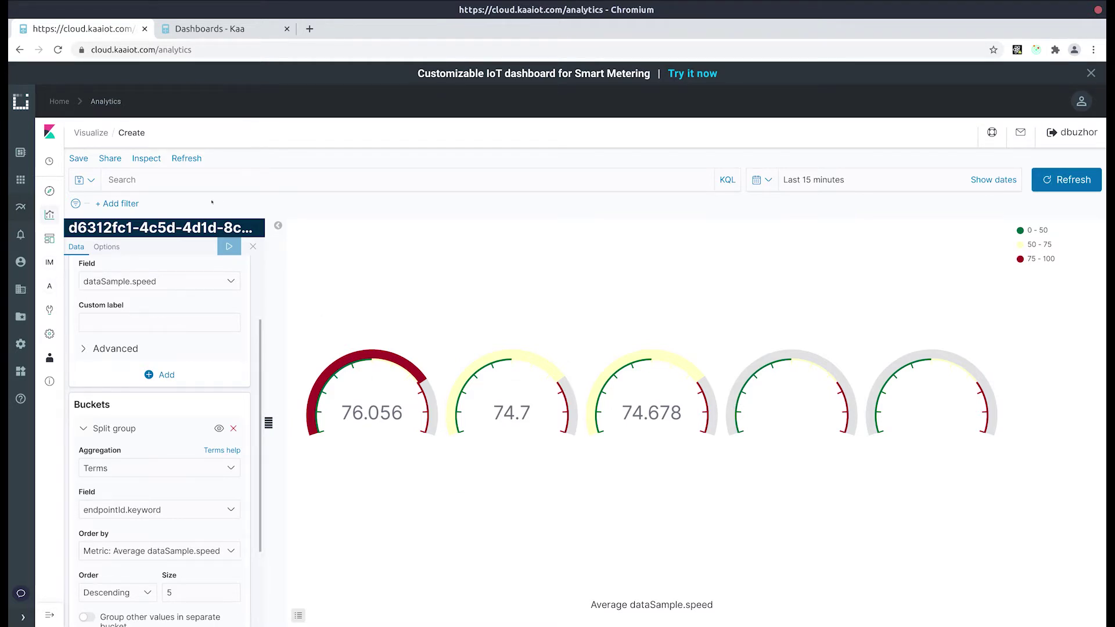
Start a new filter on endpointId.keyword with the operator "is one of".
left_click(133, 204)
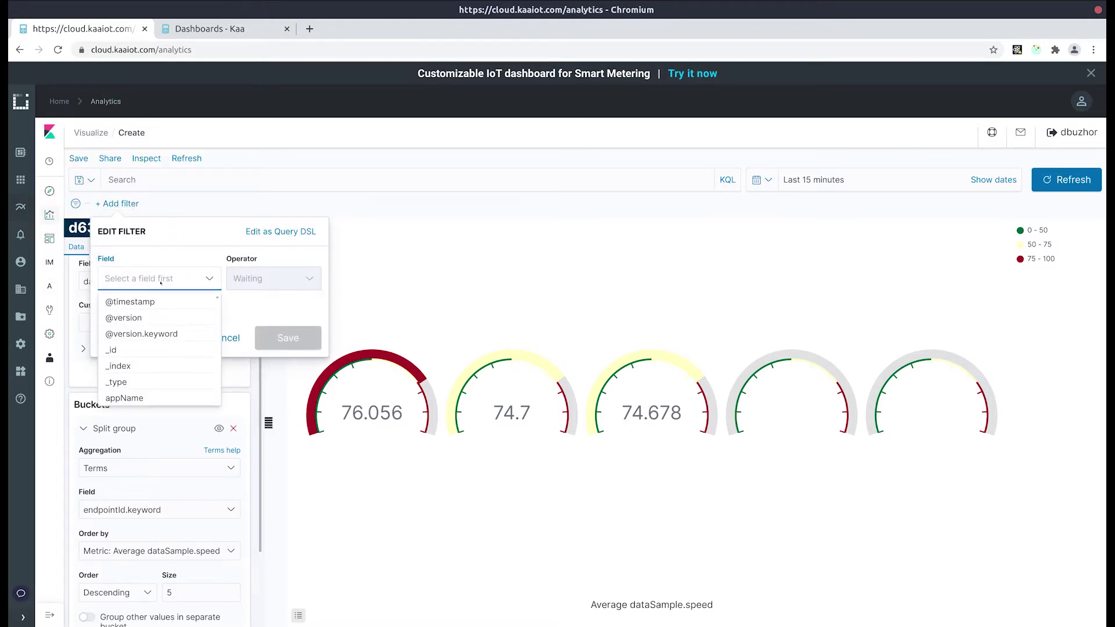
type("endpoin")
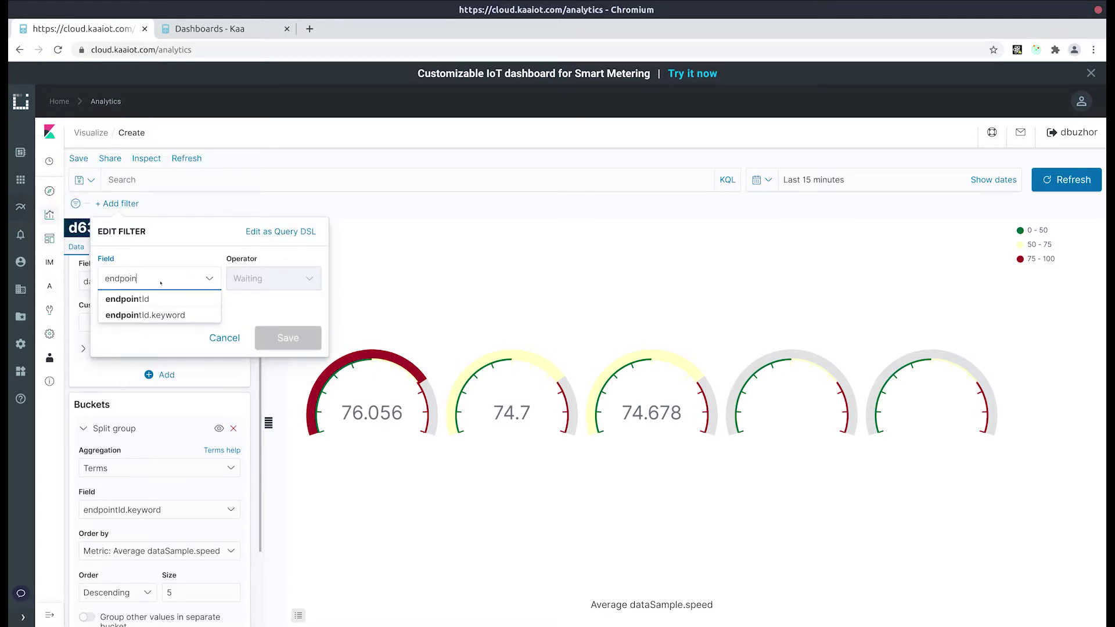
left_click(151, 315)
left_click(270, 279)
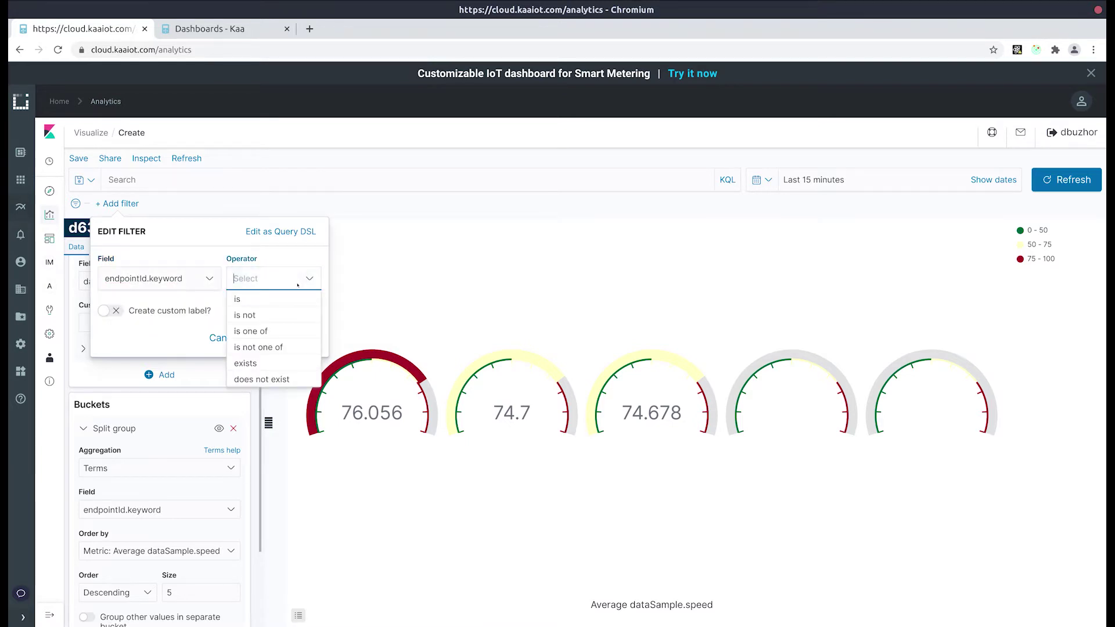
left_click(251, 331)
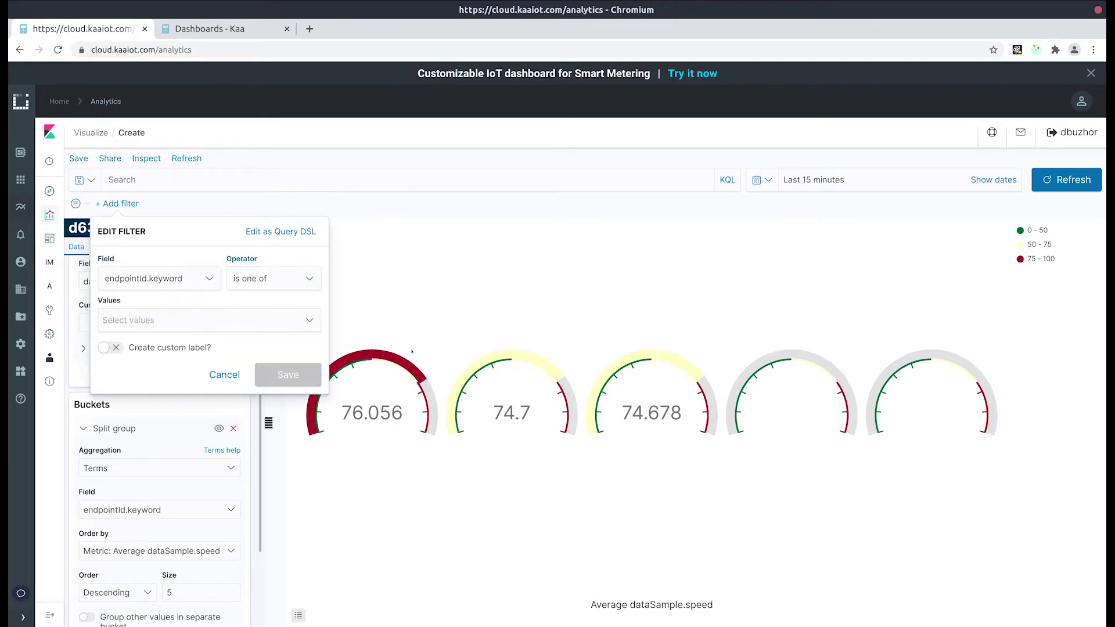
Choose 87cc14ff-ead3-46e5-bec8-c58a0c2ed2b1 and 38265e01-836d-4a79-96e9-1d1be065b4a0 as the filter values and save the filter.
left_click(176, 319)
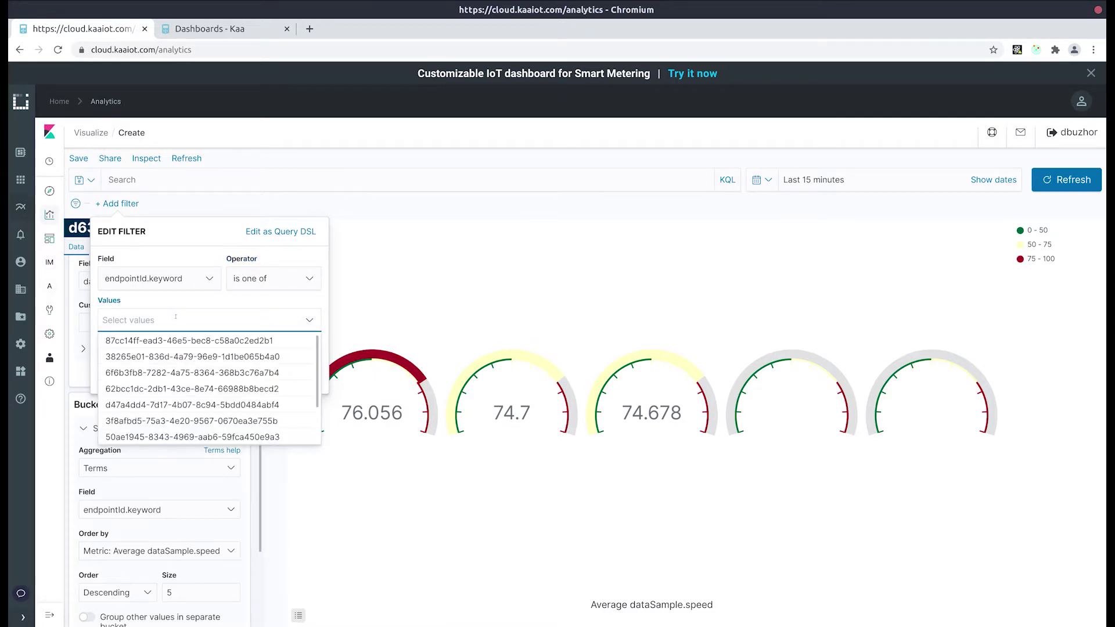
left_click(180, 341)
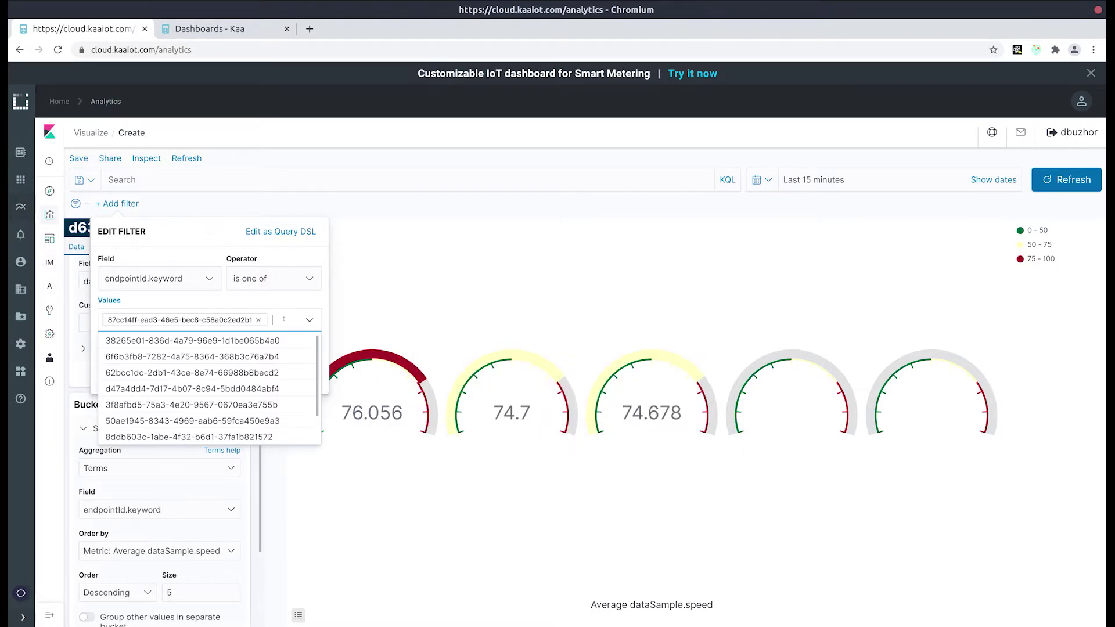
type("38")
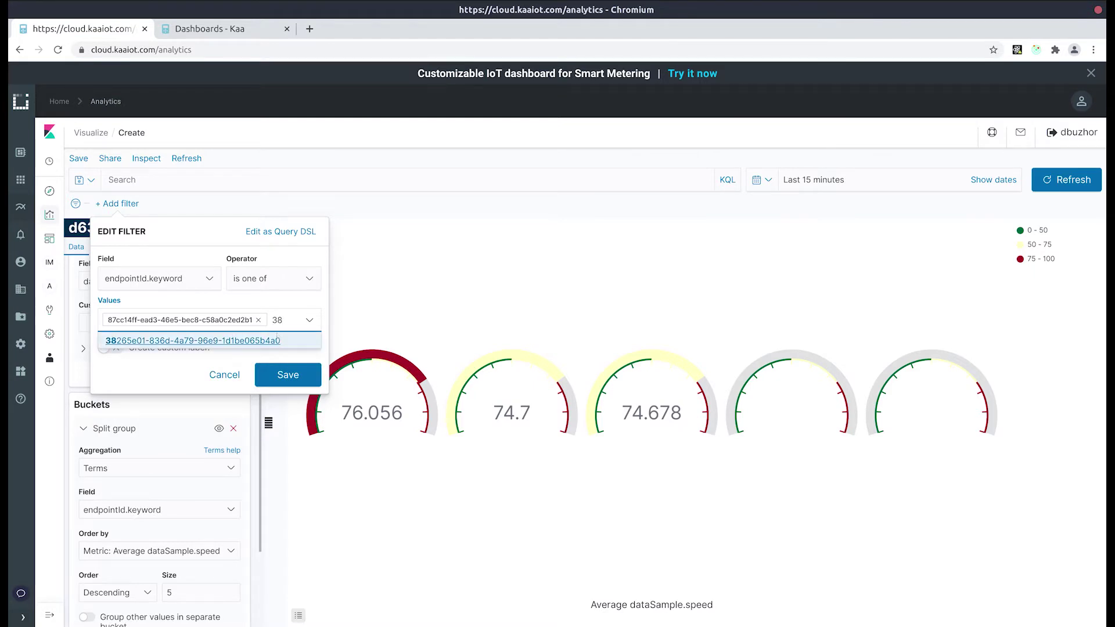
left_click(277, 341)
left_click(324, 292)
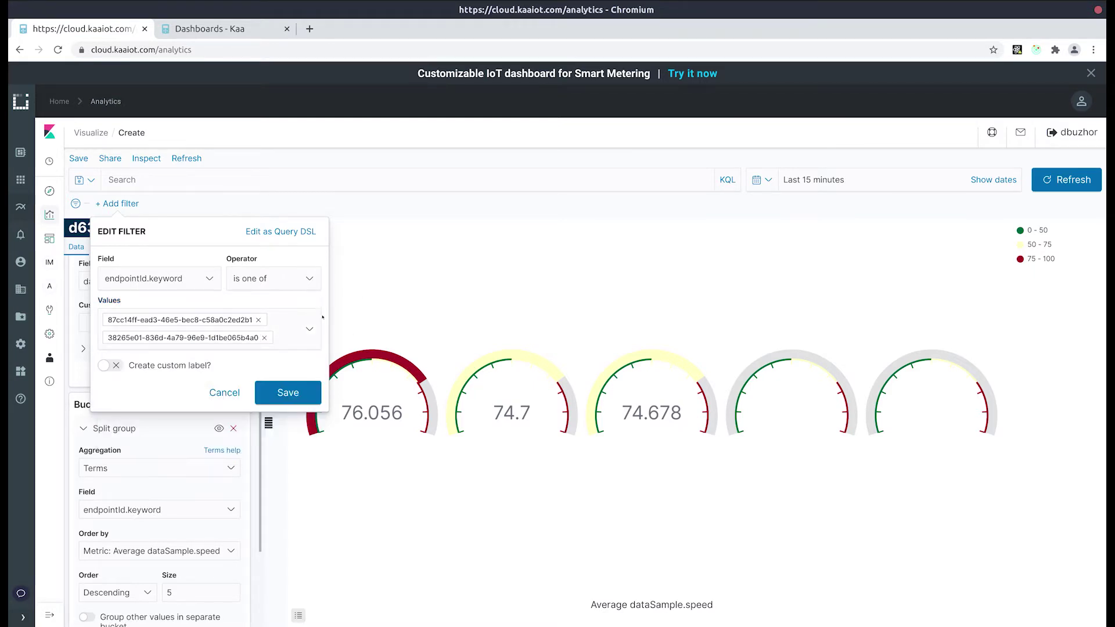
left_click(288, 390)
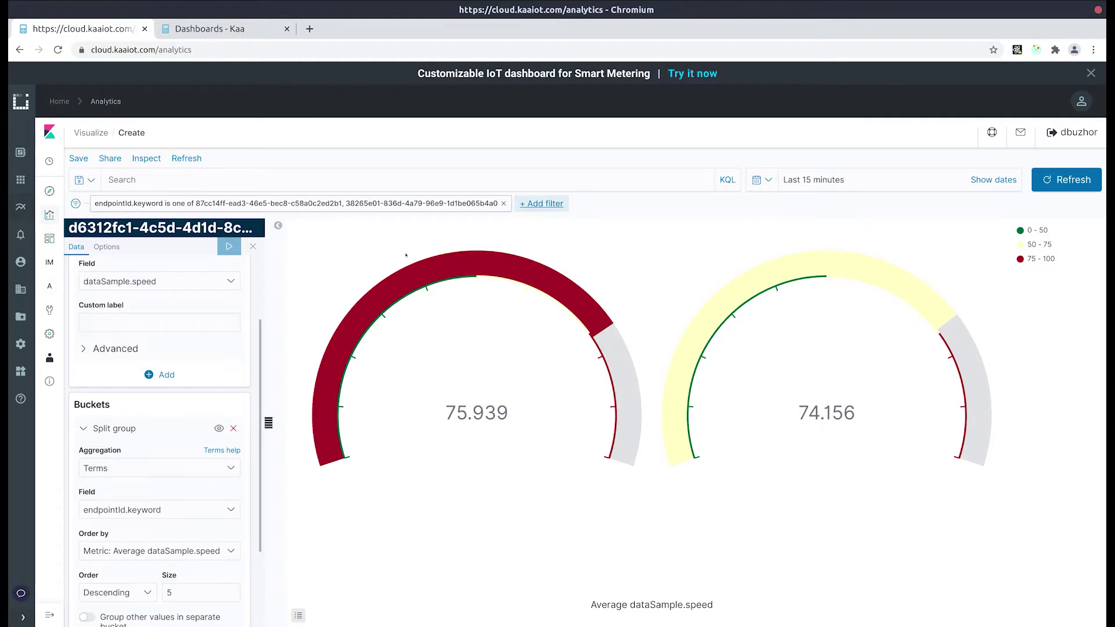
Save the visualization with the title "Average gauge demo".
mouse_move(795, 262)
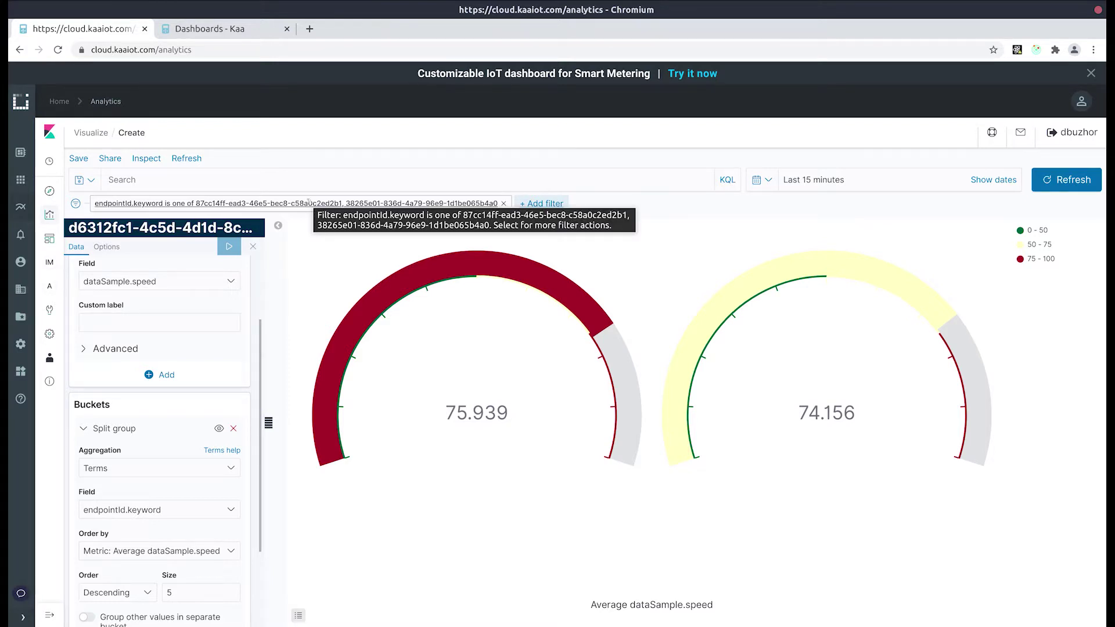
left_click(78, 159)
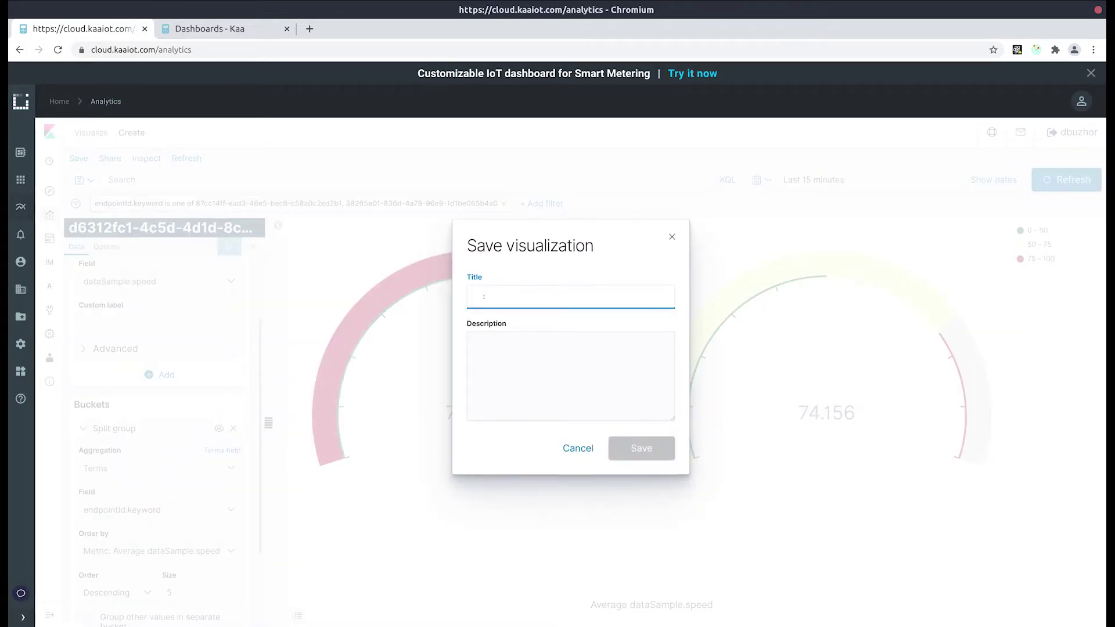
type("Average ")
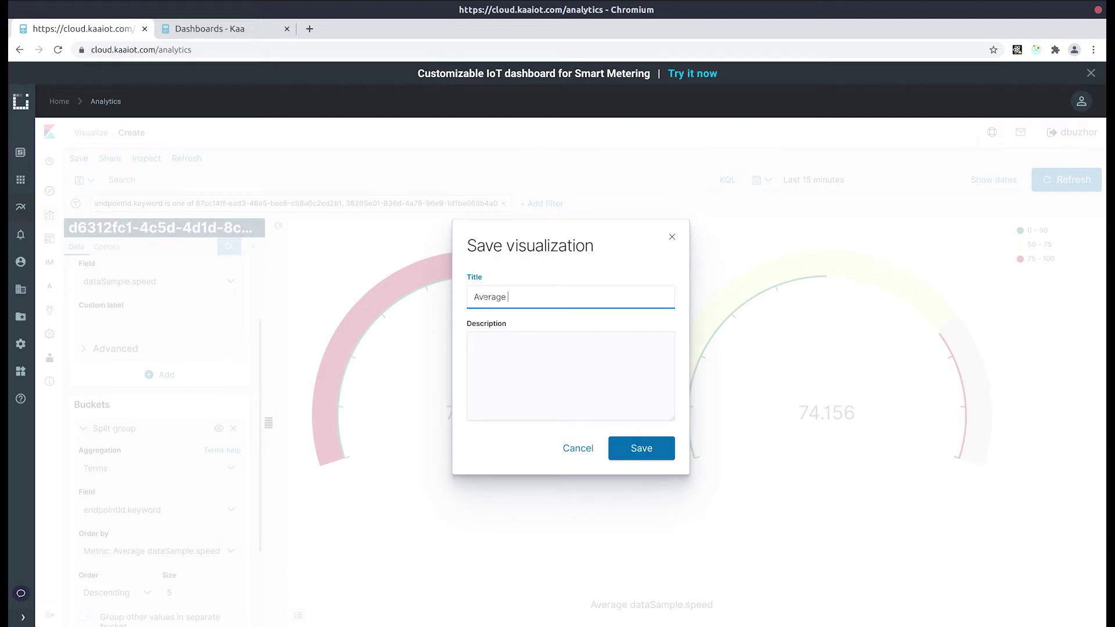
type("gauge demo")
key("Return")
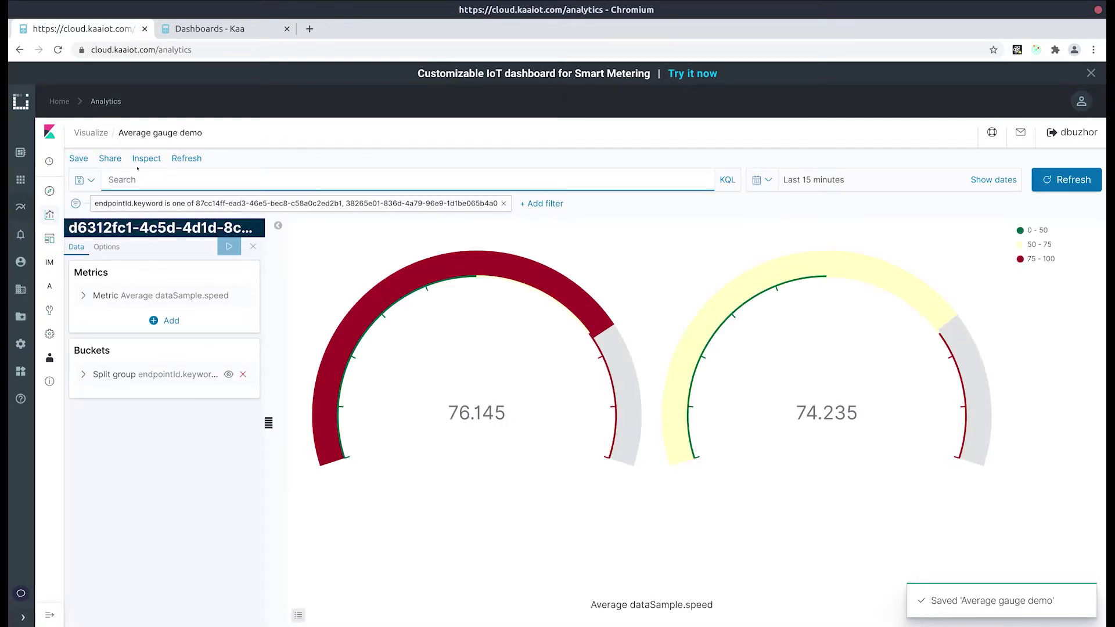
Copy the saved visualization's iFrame embed code, generated as a Snapshot.
left_click(110, 158)
left_click(175, 212)
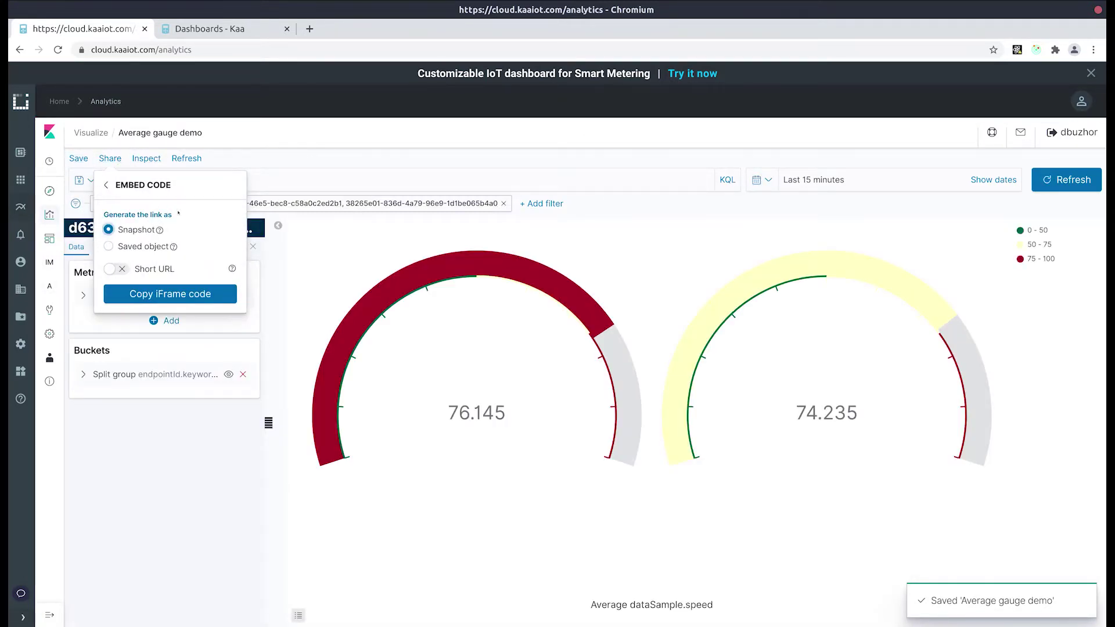
left_click(181, 294)
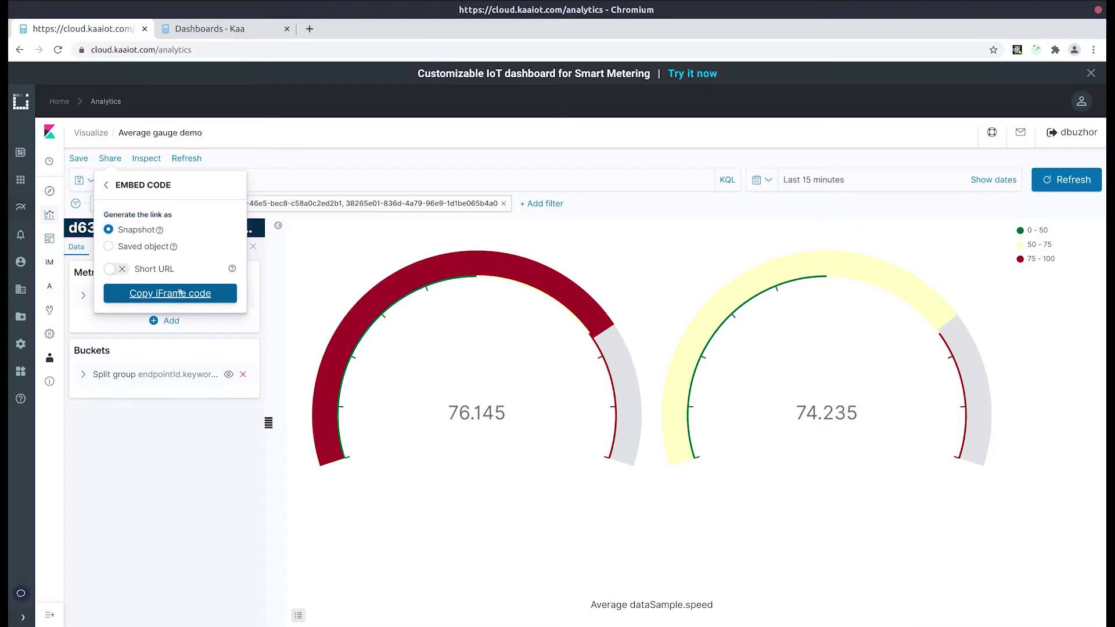
left_click(261, 135)
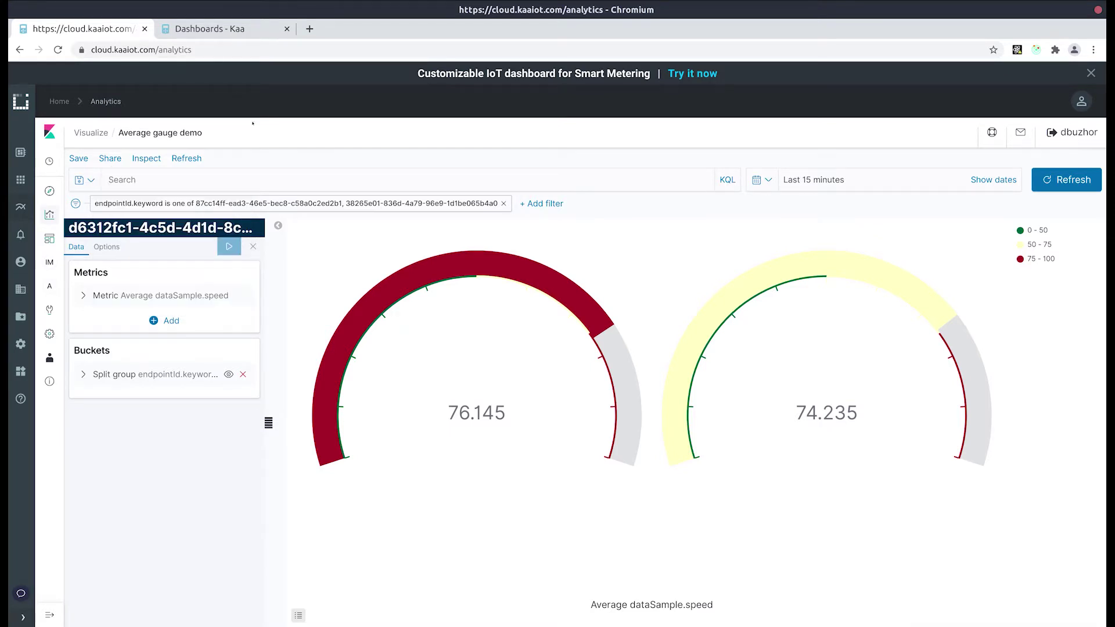
Switch to the Kaa dashboards page and add a Raw HTML widget from the General group to the Home dashboard.
left_click(213, 30)
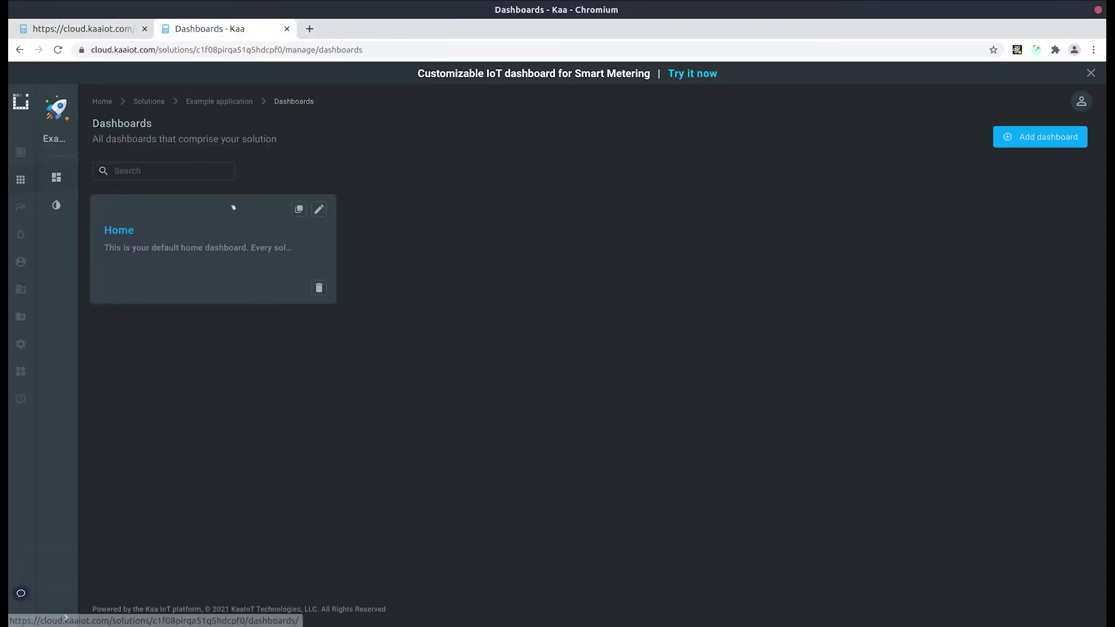
left_click(234, 208)
left_click(318, 242)
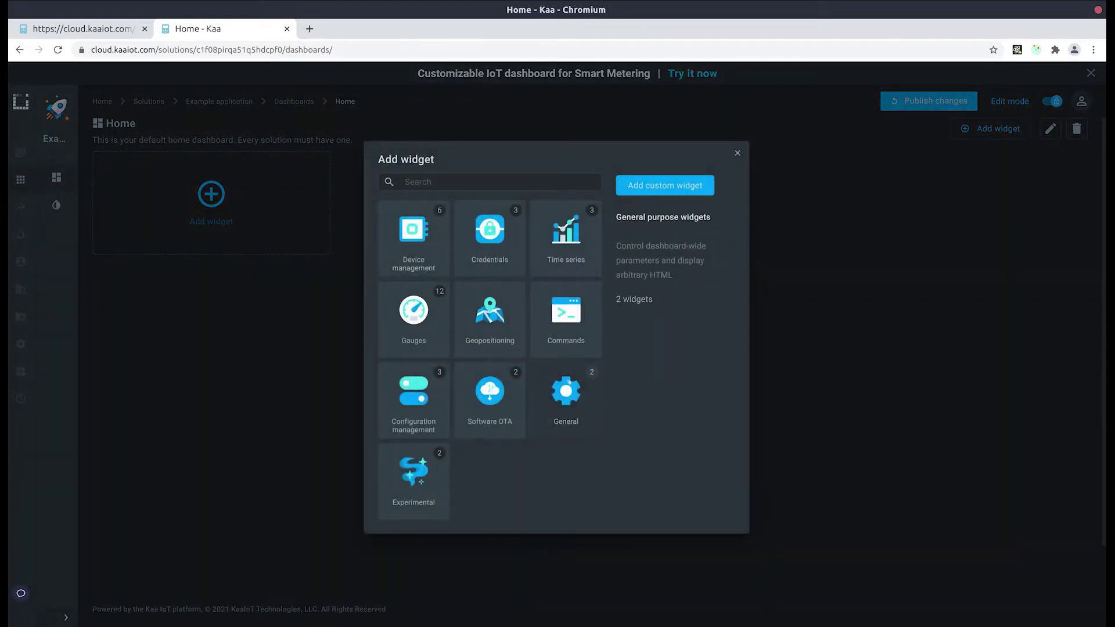
left_click(566, 392)
left_click(530, 357)
Replace the Raw HTML widget's content with the copied iFrame code, save it, and enlarge the widget on the dashboard.
left_click(374, 173)
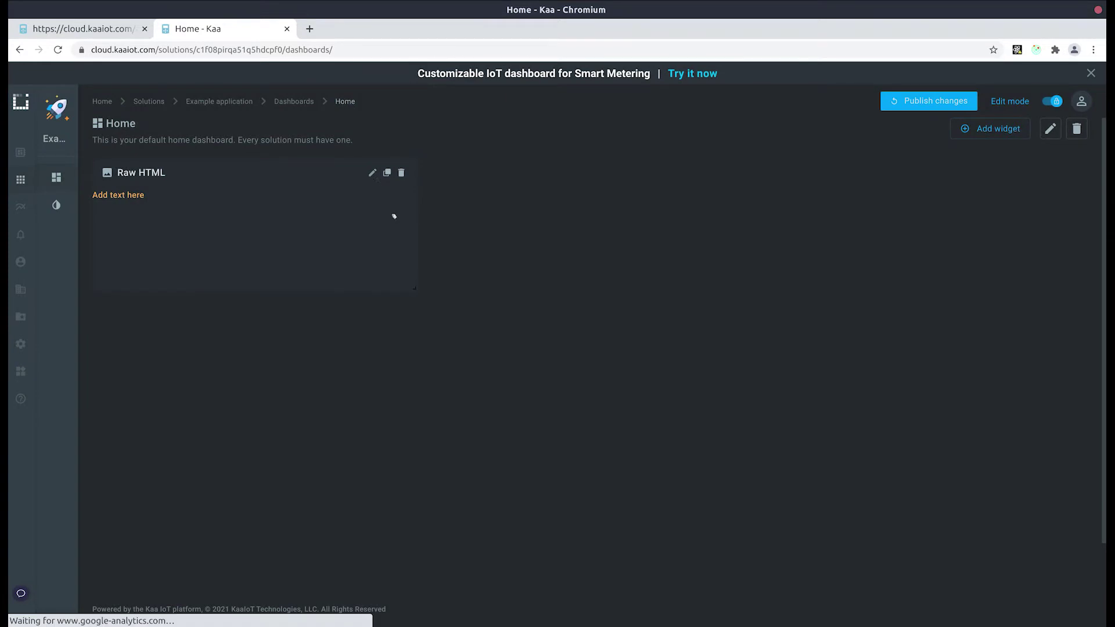
scroll(791, 319, "down", 5)
key("ctrl+a")
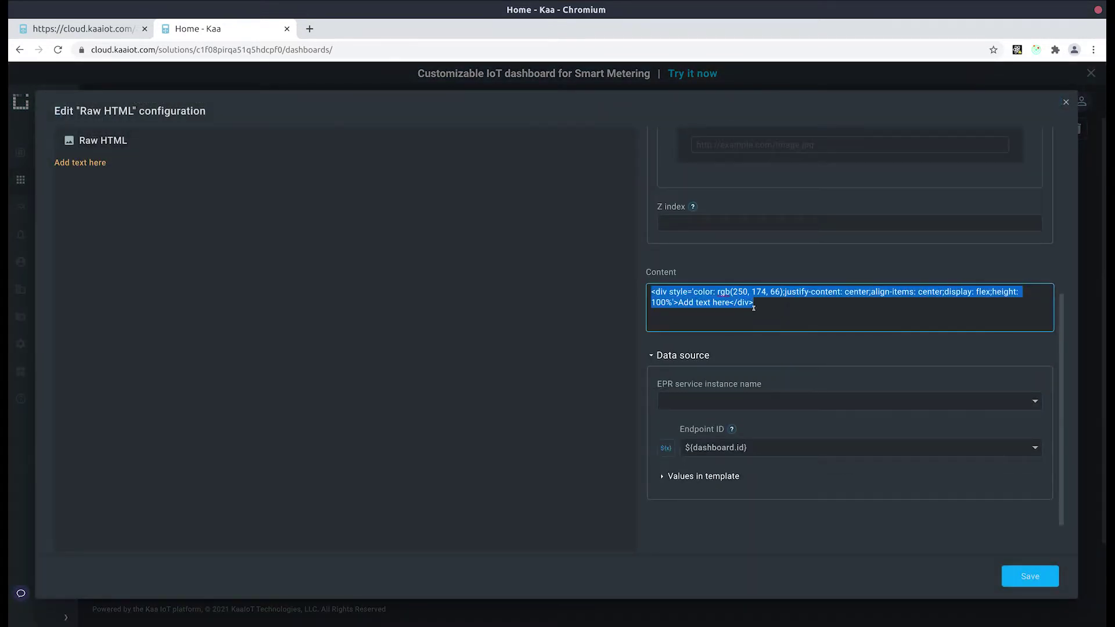
key("ctrl+v")
left_click(1022, 576)
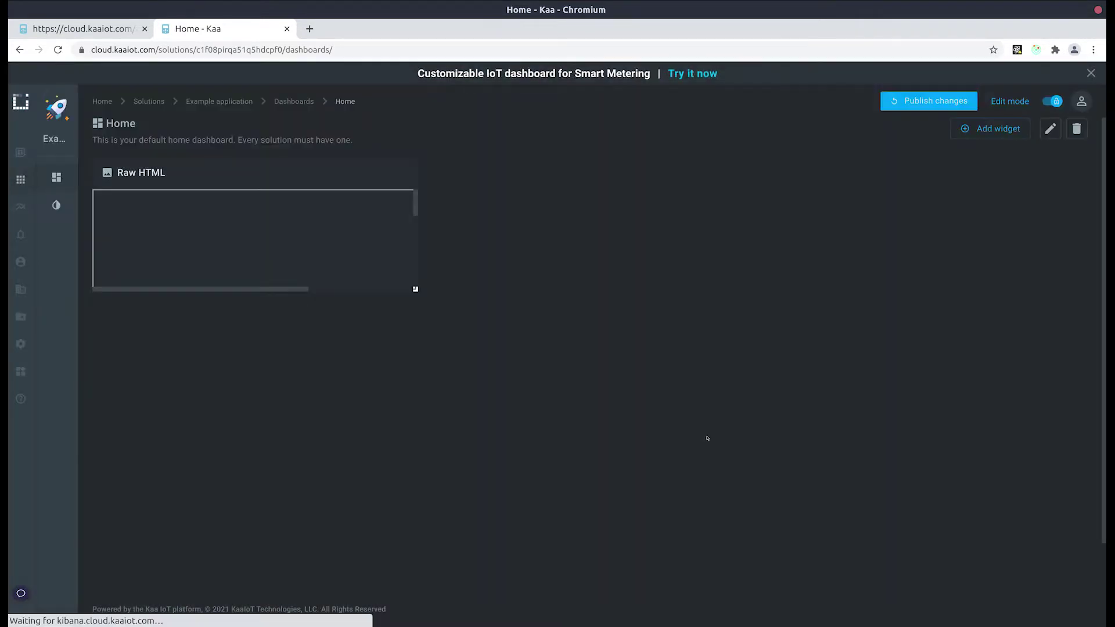
left_click_drag(415, 288, 586, 418)
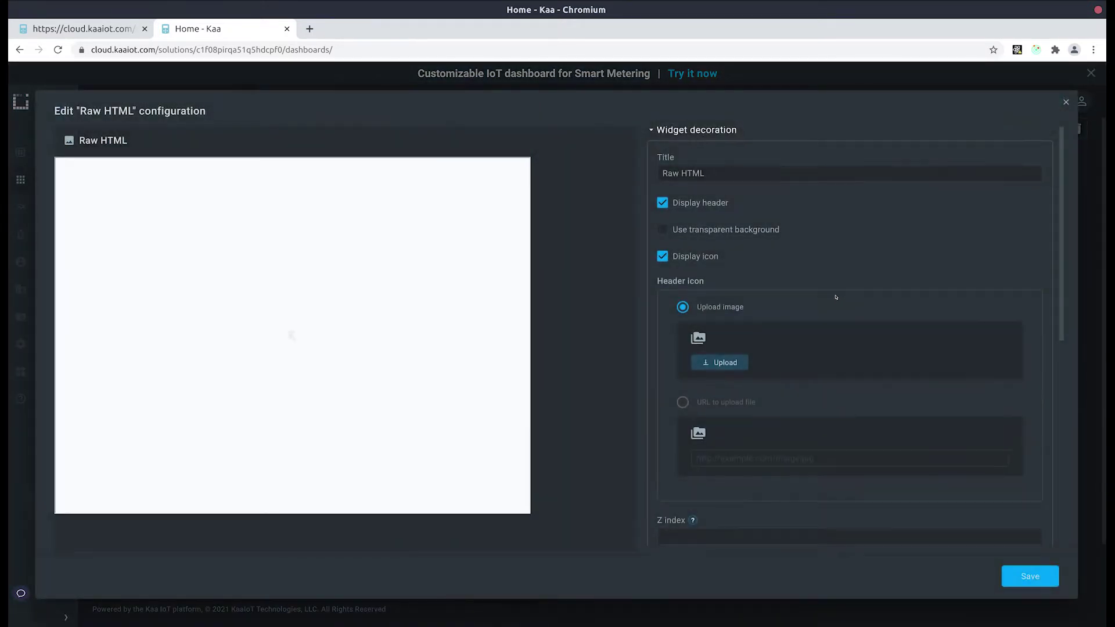
Review the iFrame code and the gauge preview in the Raw HTML widget's configuration, and close it by saving.
scroll(833, 296, "down", 5)
scroll(794, 270, "down", 5)
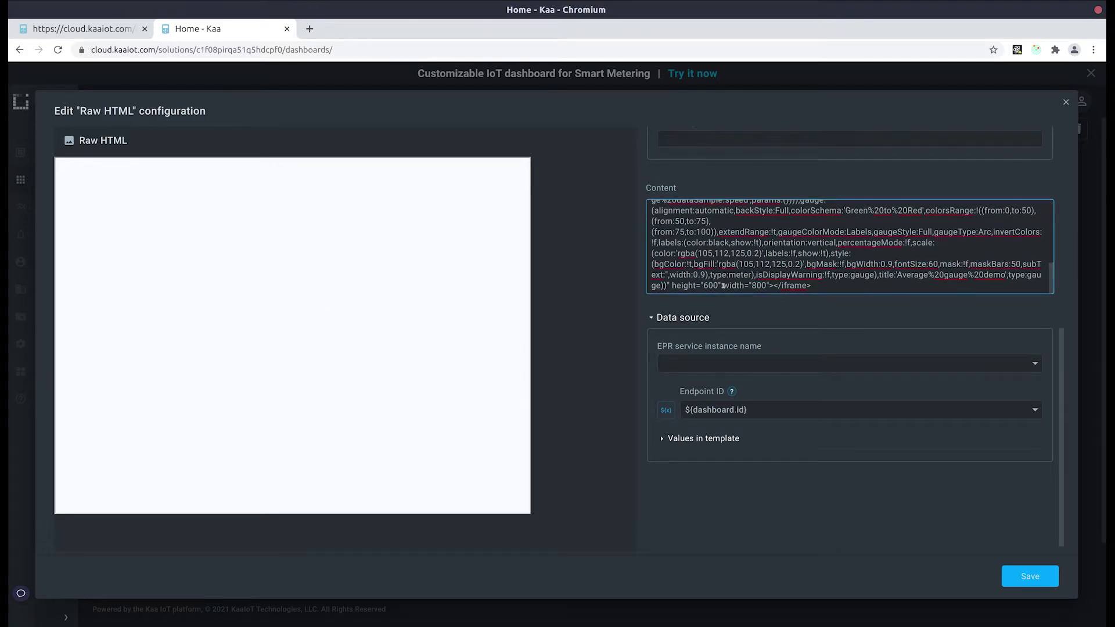
scroll(755, 280, "up", 3)
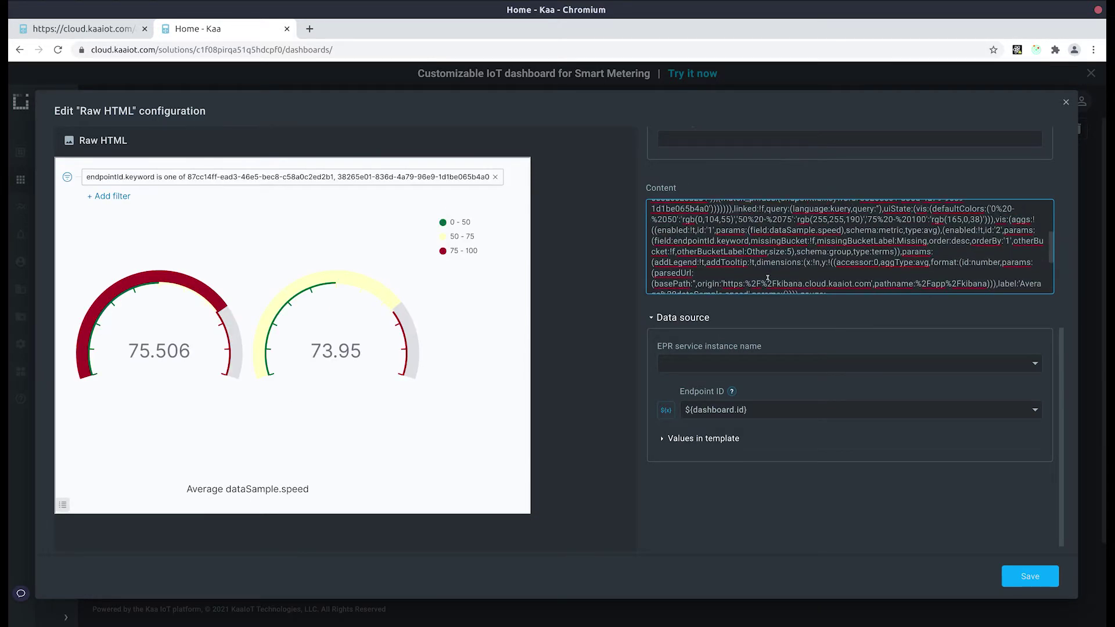
scroll(767, 279, "up", 4)
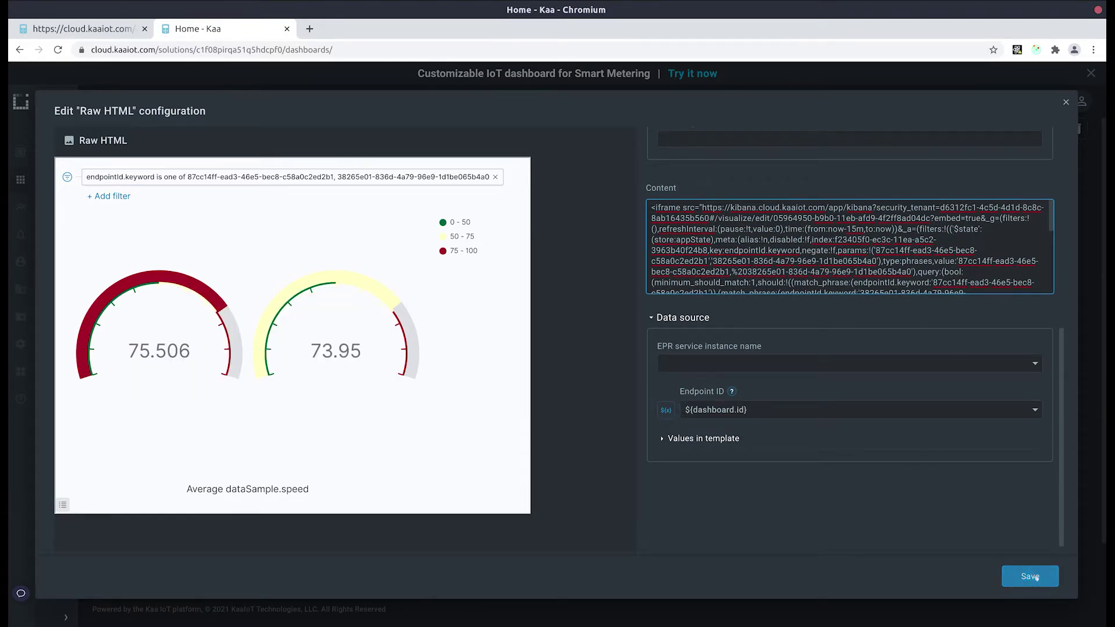
mouse_move(128, 278)
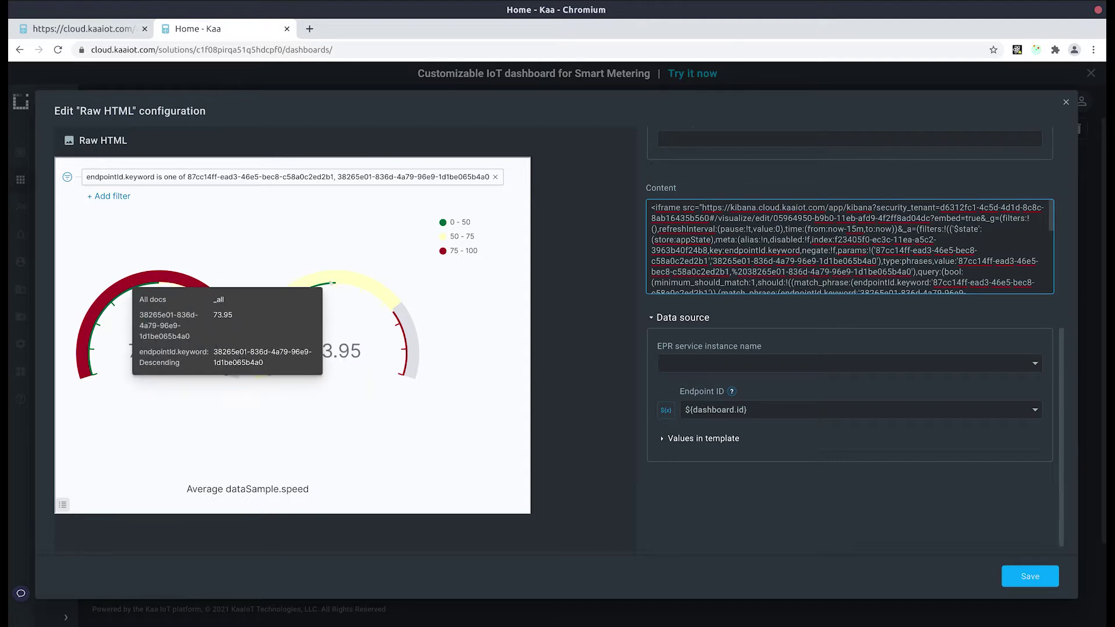
left_click(1030, 576)
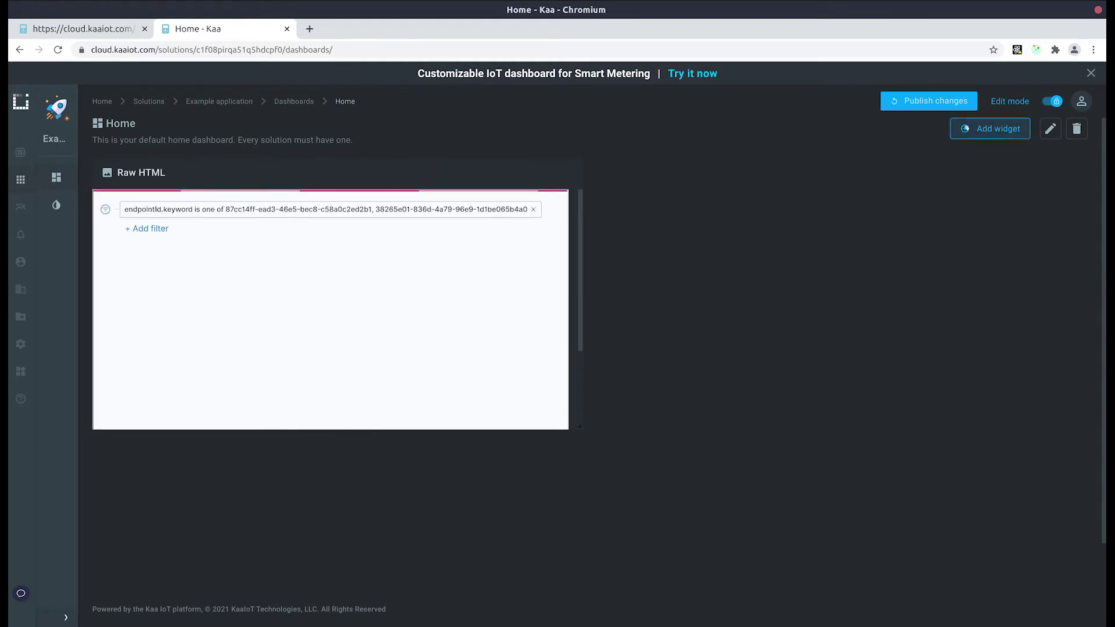
Add a Dashboard controls widget from the General group and place it above the Raw HTML widget.
left_click(993, 128)
left_click(572, 389)
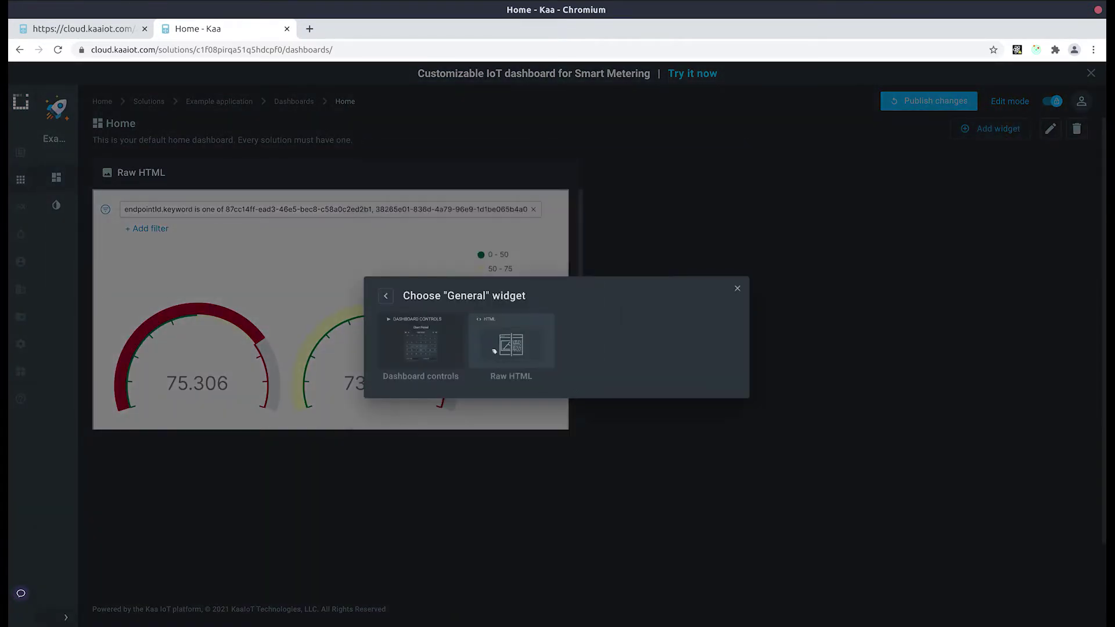
left_click(417, 336)
left_click_drag(313, 436, 314, 174)
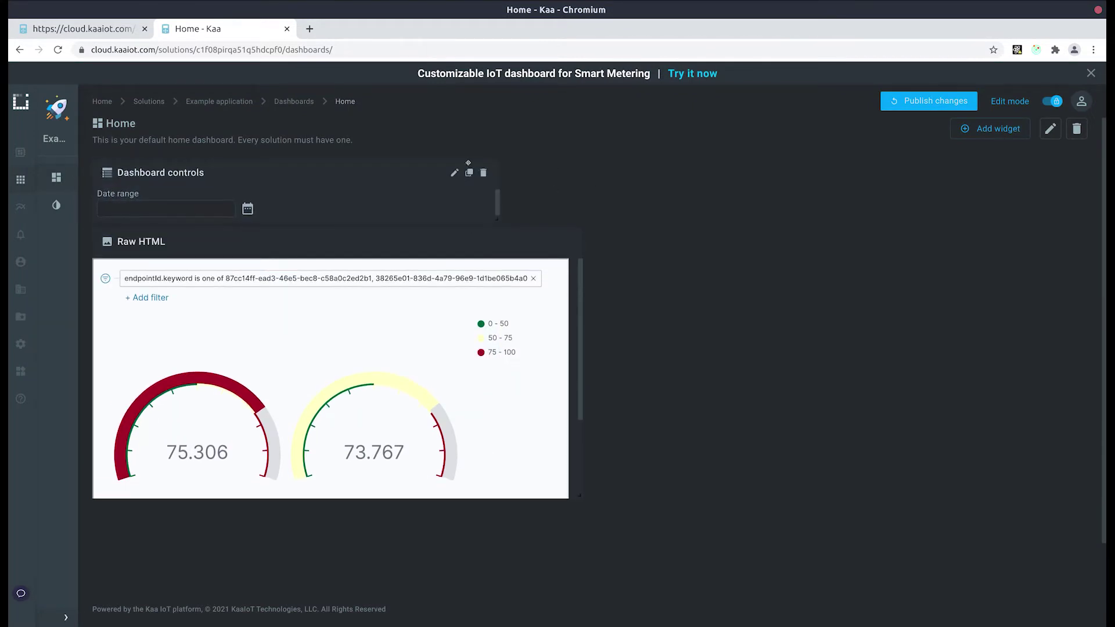
Remove the default Date range control from the Dashboard controls widget's configuration.
left_click(454, 173)
scroll(927, 371, "down", 5)
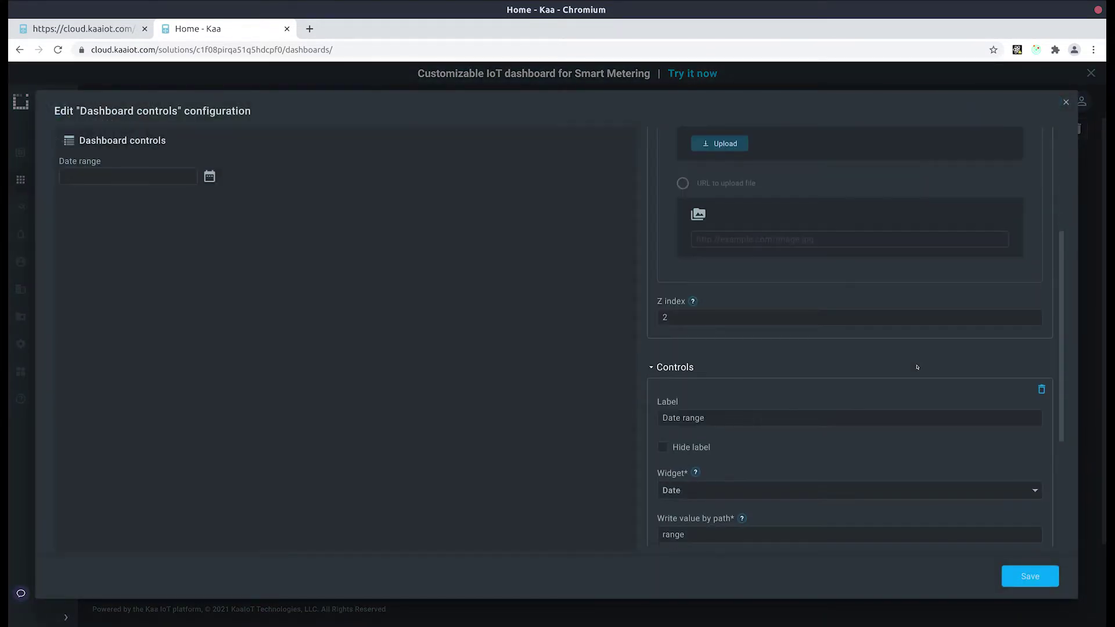
left_click(1041, 295)
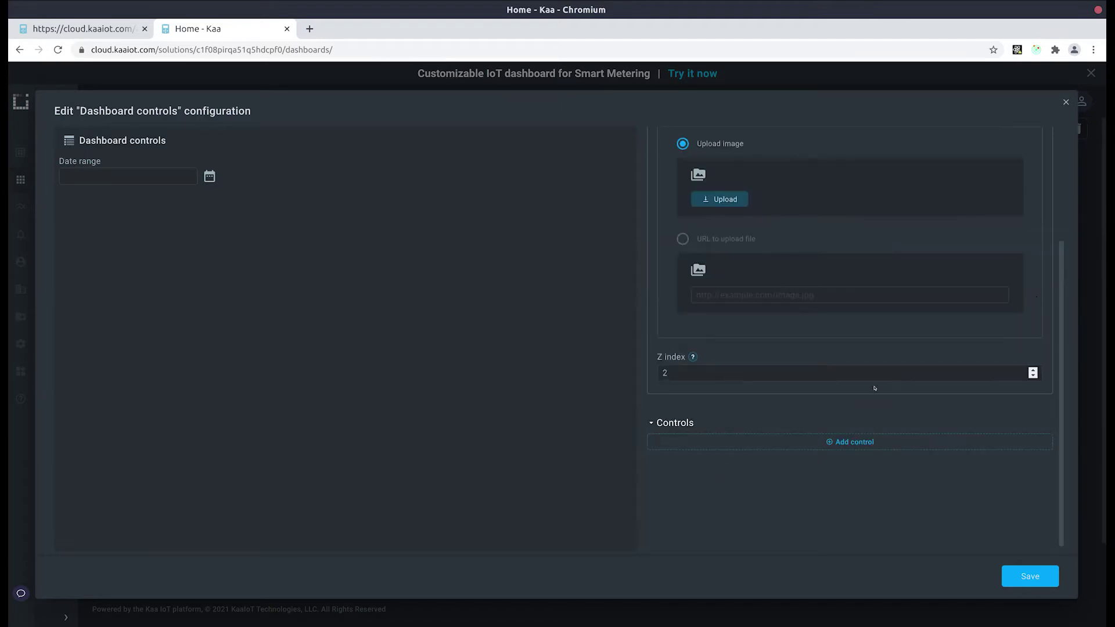
Add a control labelled "Endpoints" with the Endpoint(s) widget type to the dashboard controls.
left_click(850, 442)
left_click(685, 291)
type("Endpoints")
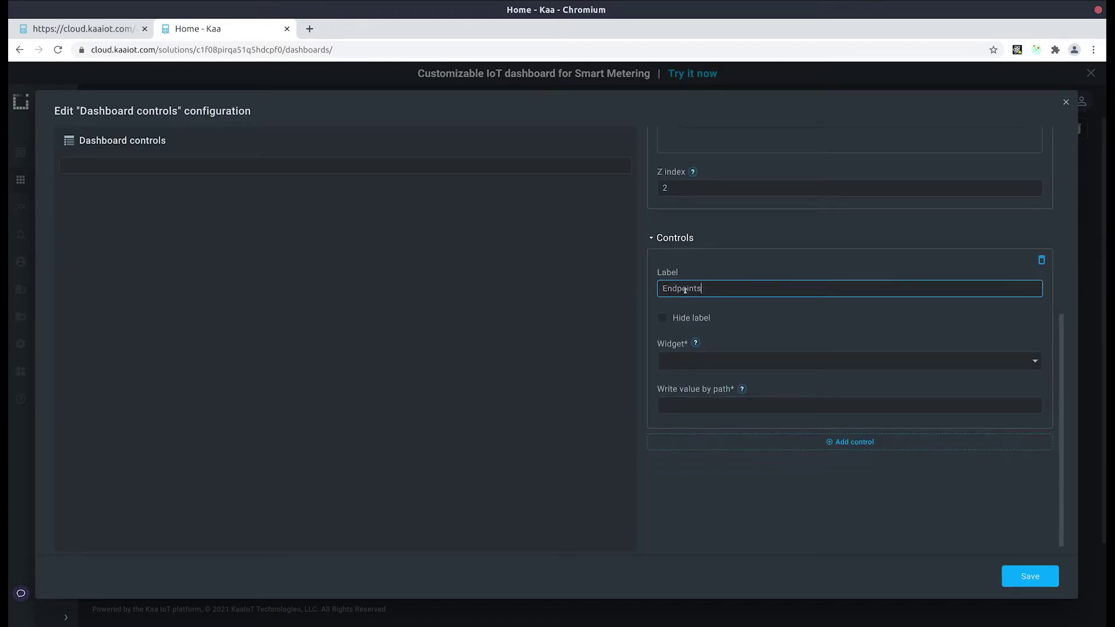
left_click(708, 358)
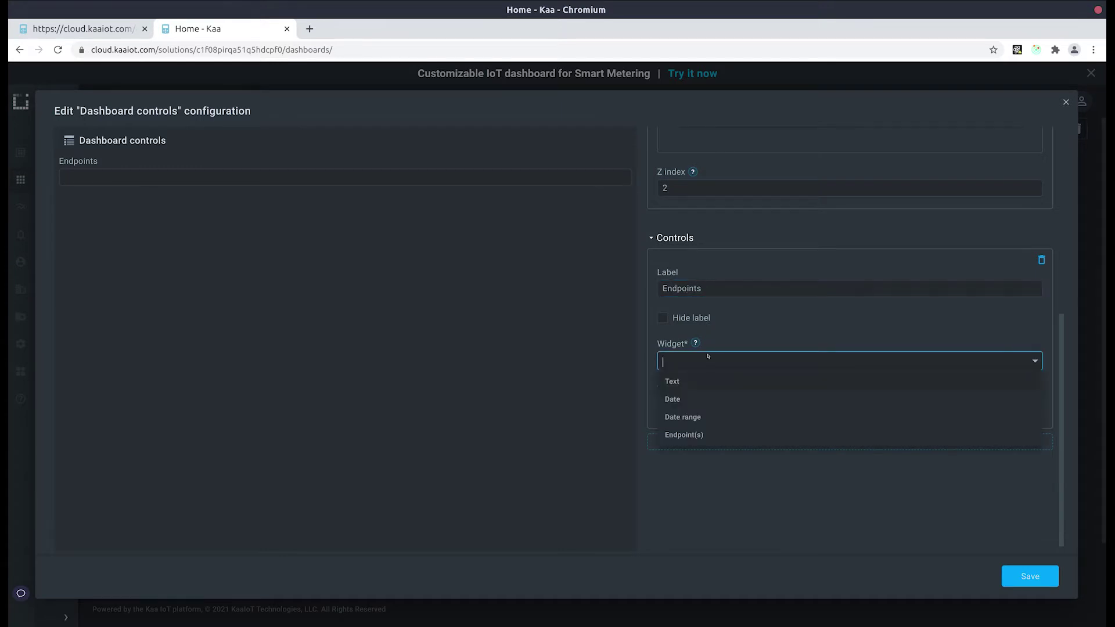
left_click(713, 434)
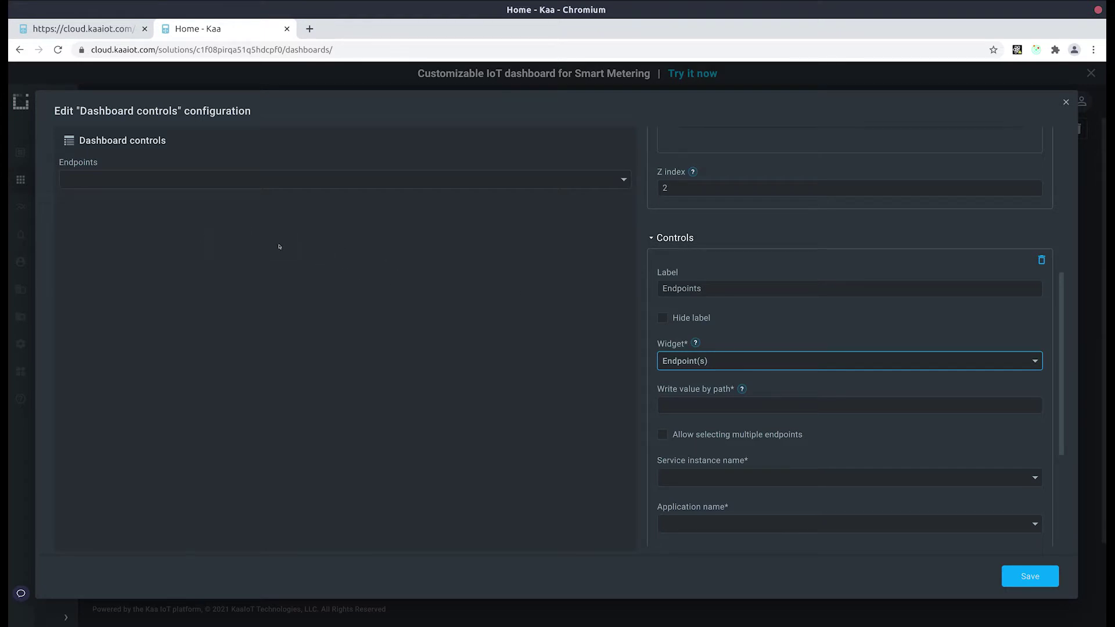
Have the Endpoints control write its value to the path comparedEndpoints and allow selecting multiple endpoints.
left_click(750, 406)
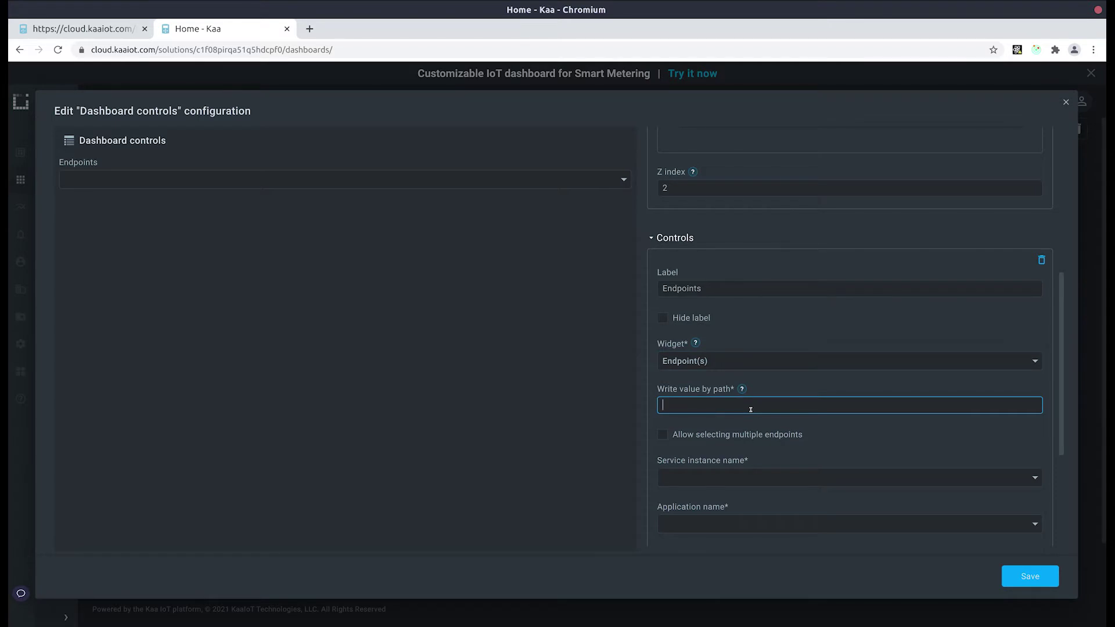
type("comparedEndpoints")
scroll(796, 391, "down", 2)
left_click(739, 340)
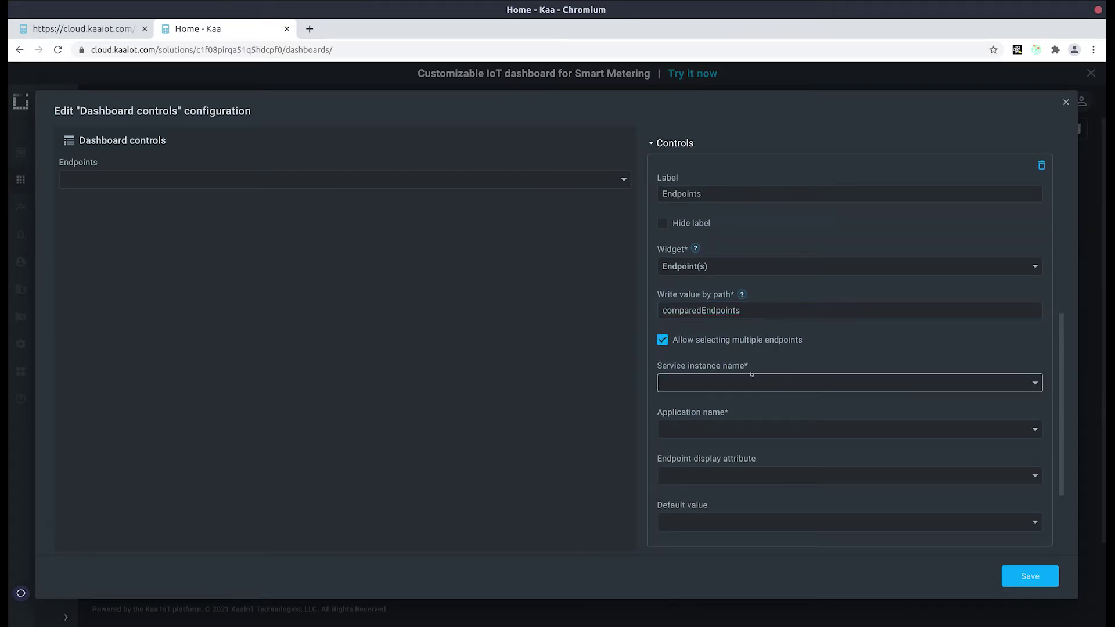
Set the Endpoints control's service instance to epr and its application to Fleet management.
left_click(723, 384)
left_click(722, 403)
left_click(724, 426)
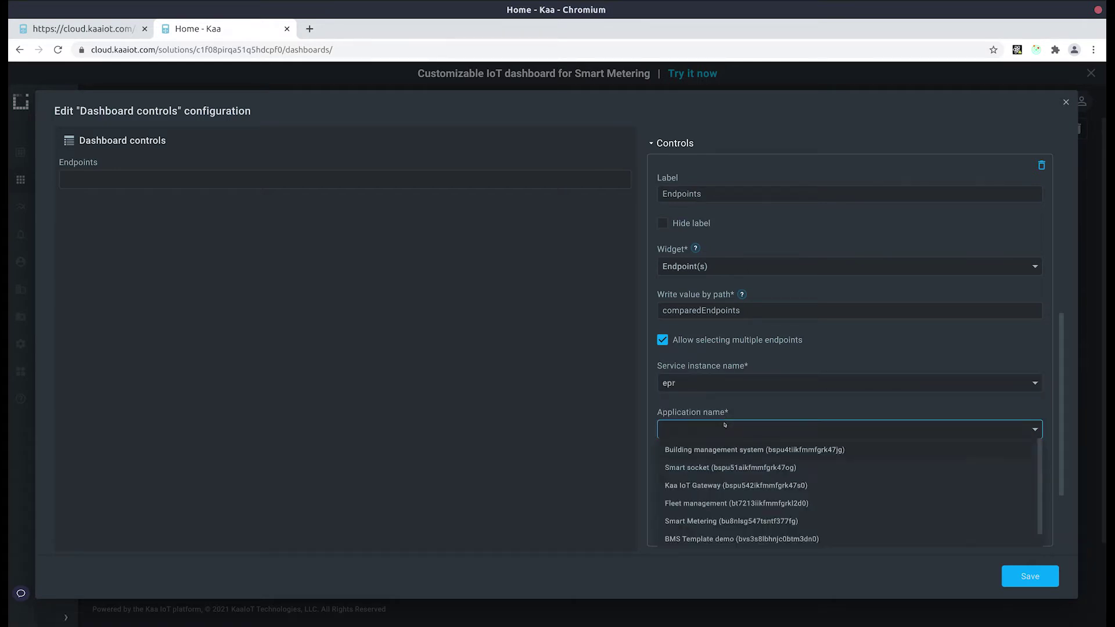
type("fl")
key("Return")
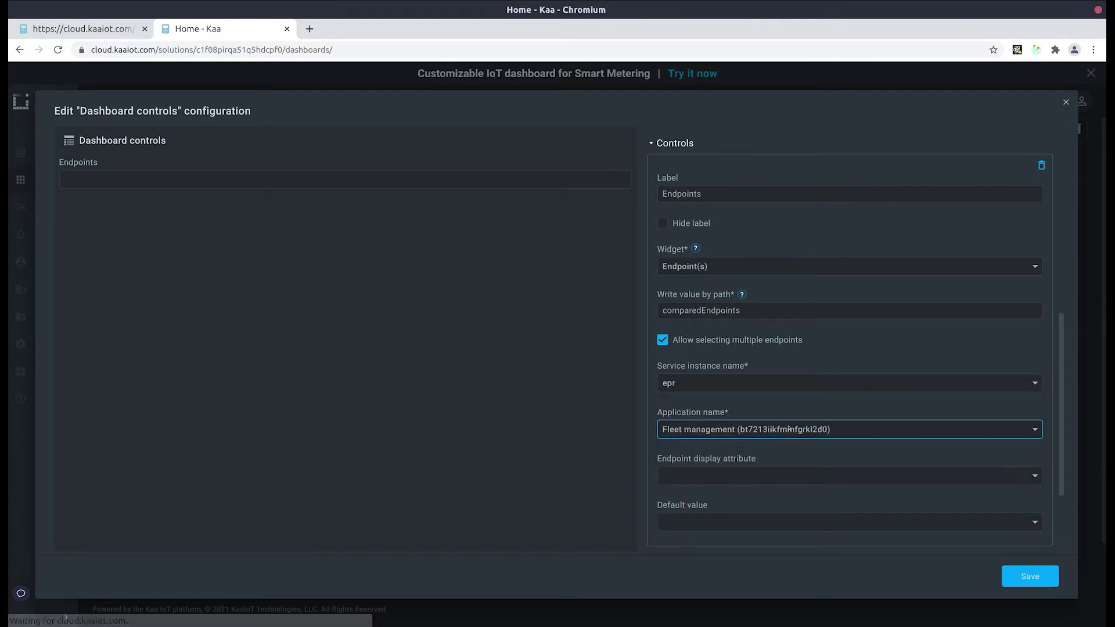
Set the endpoint display attribute to ${metadata.name}, choose the Vehicle 1 endpoint as default value, and save the Dashboard controls widget.
scroll(725, 406, "down", 2)
left_click(726, 385)
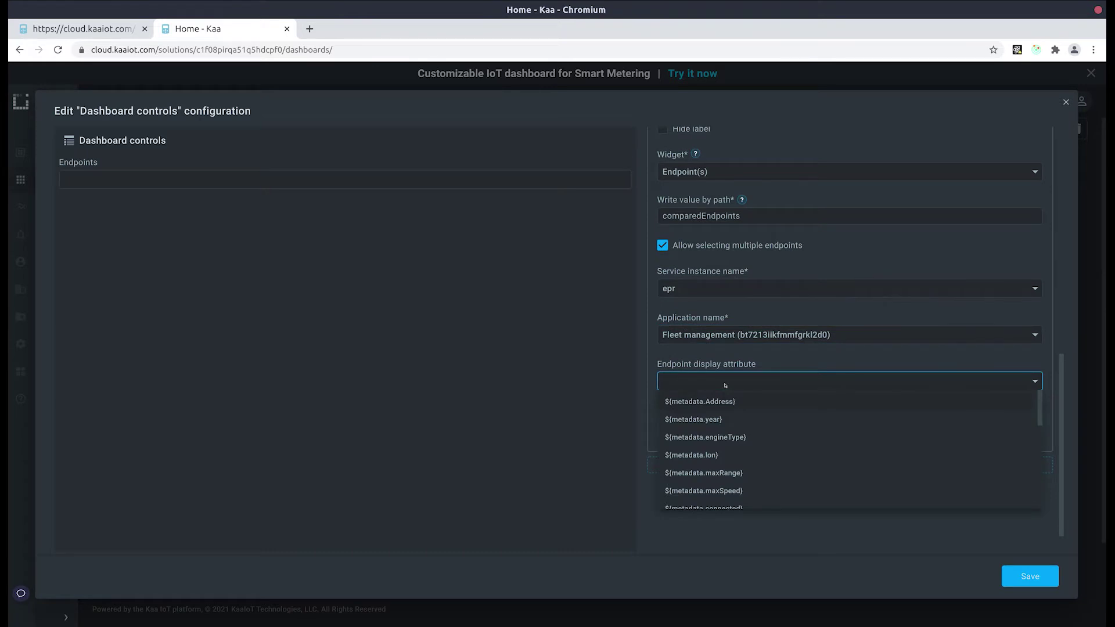
type("name")
key("Return")
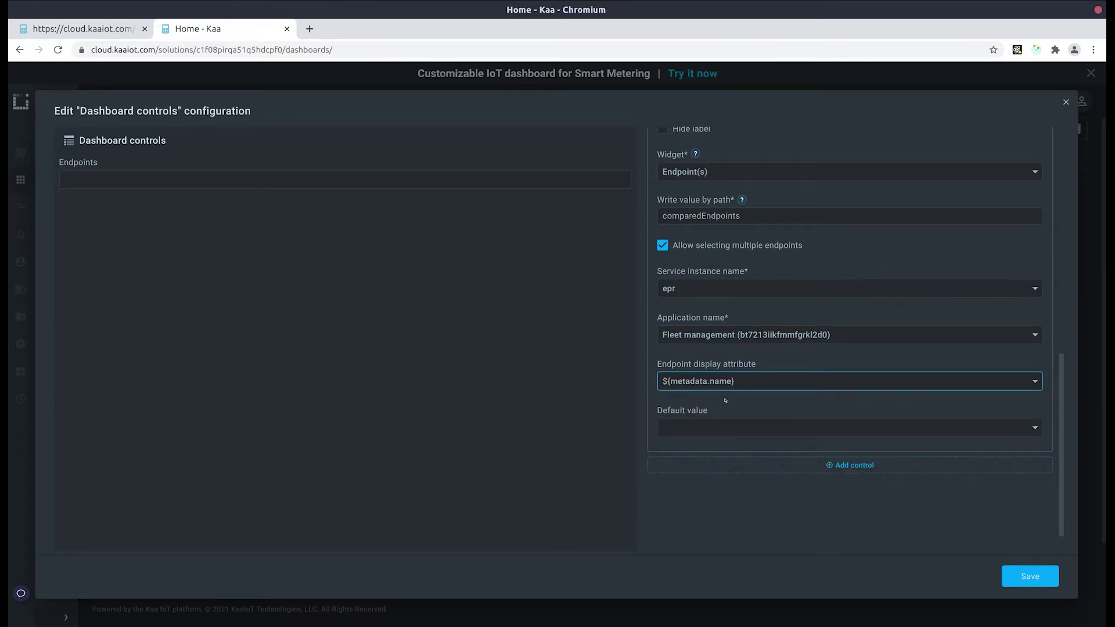
left_click(731, 428)
left_click(731, 448)
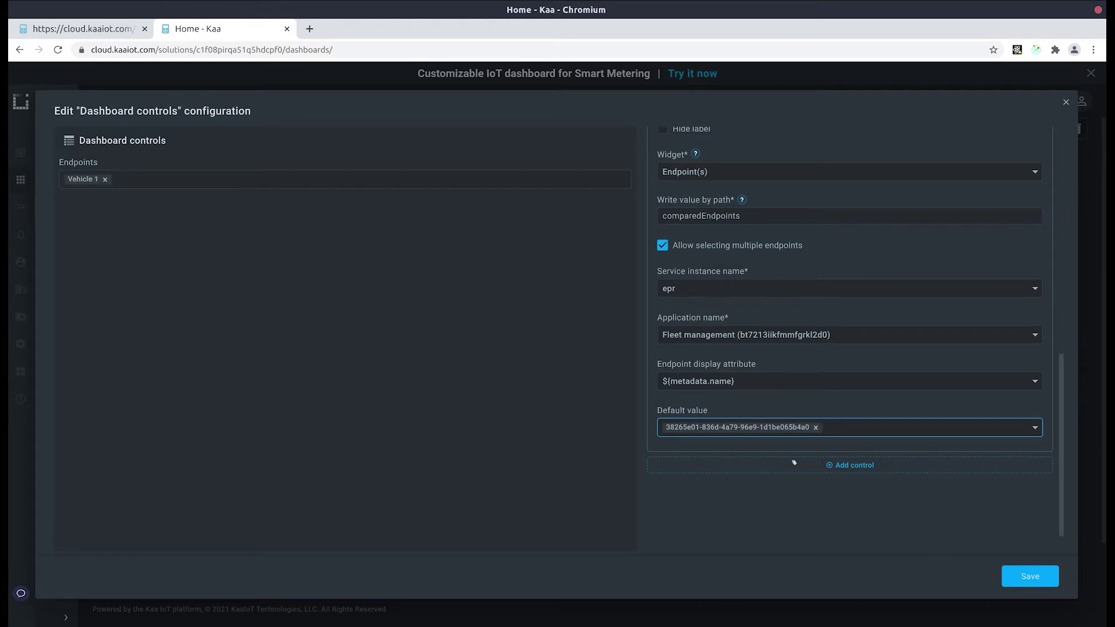
left_click(1011, 582)
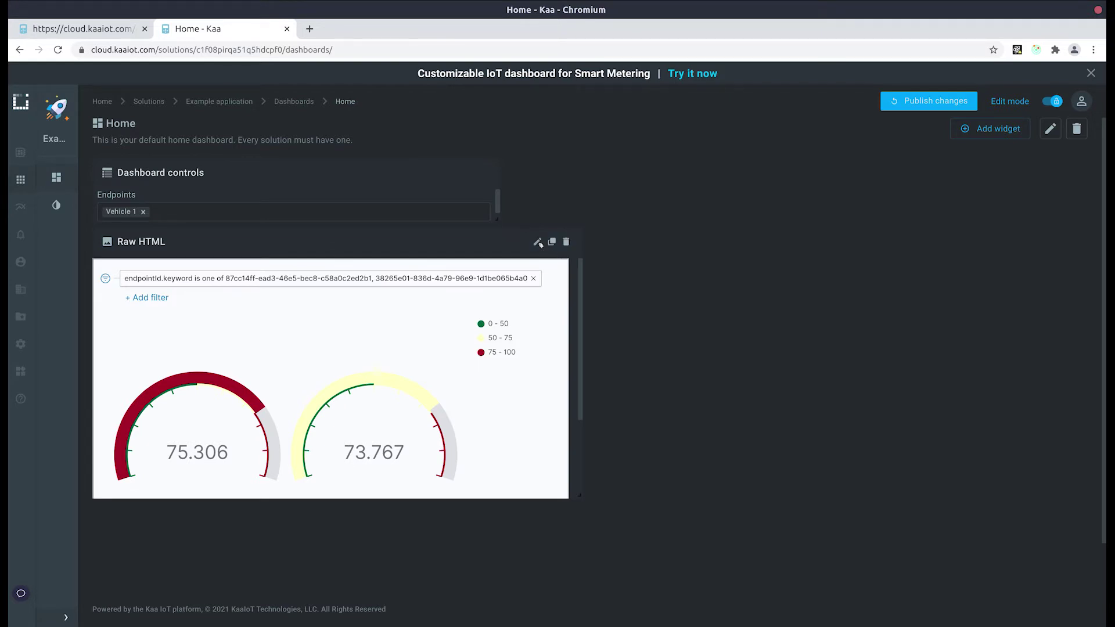
In the Raw HTML widget's data source, set the EPR service instance to epr and the endpoint ID to dashboard.comparedEndpoints.
left_click(538, 243)
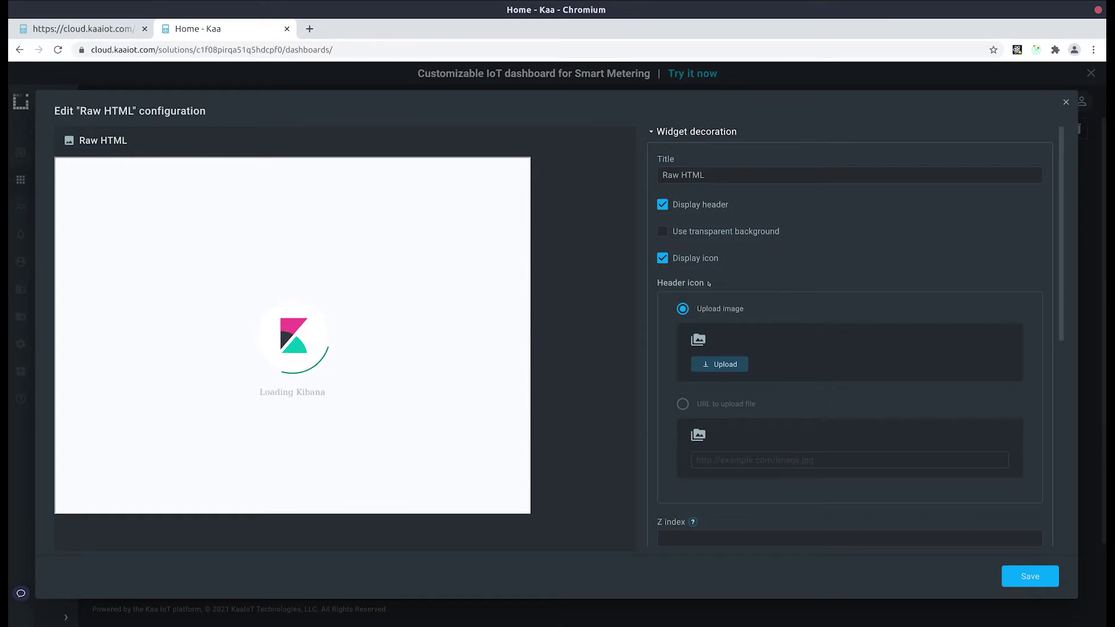
scroll(798, 279, "down", 5)
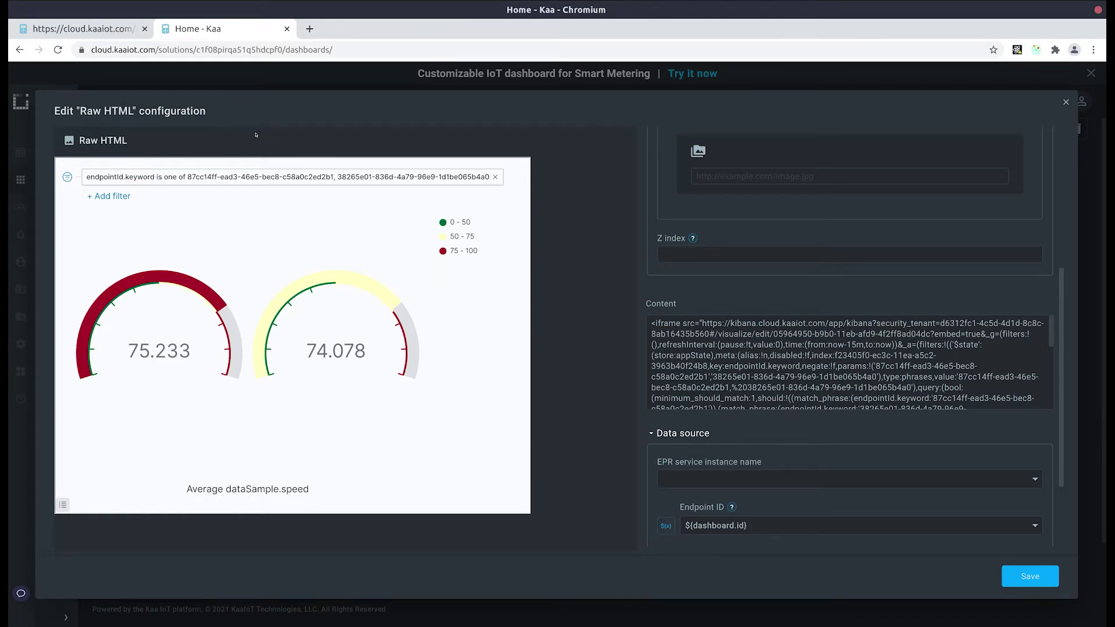
left_click(749, 349)
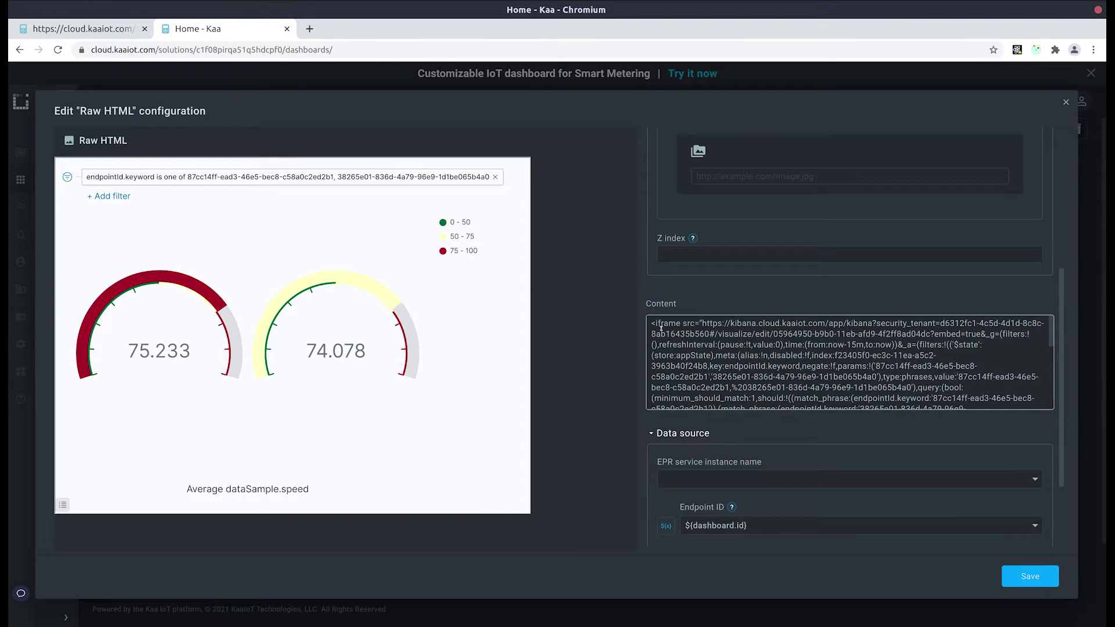
scroll(786, 351, "down", 10)
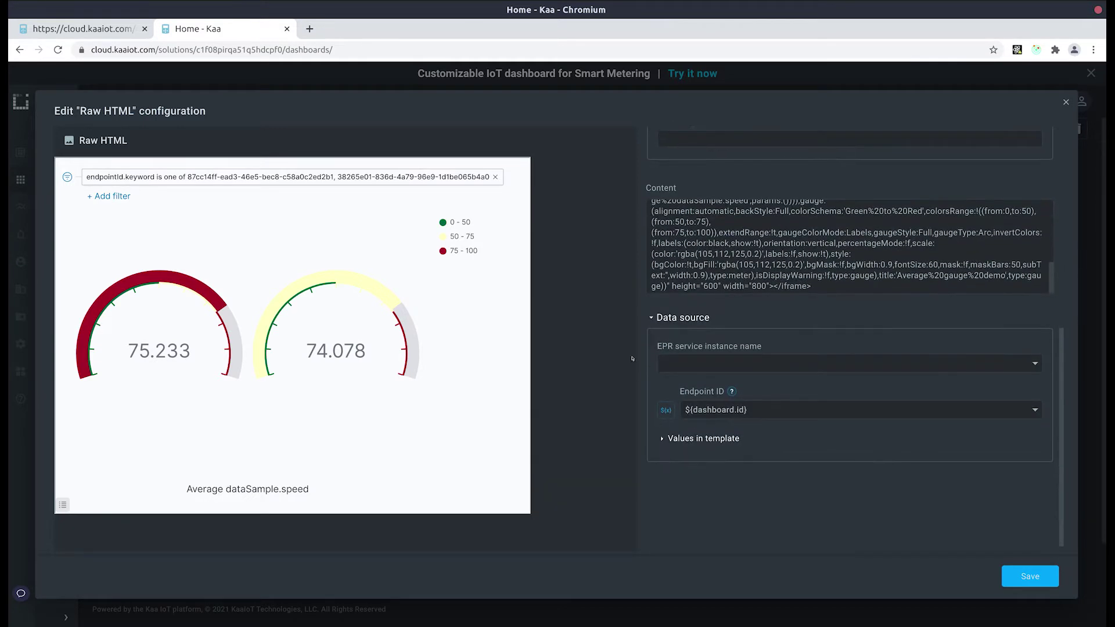
left_click(722, 363)
left_click(707, 384)
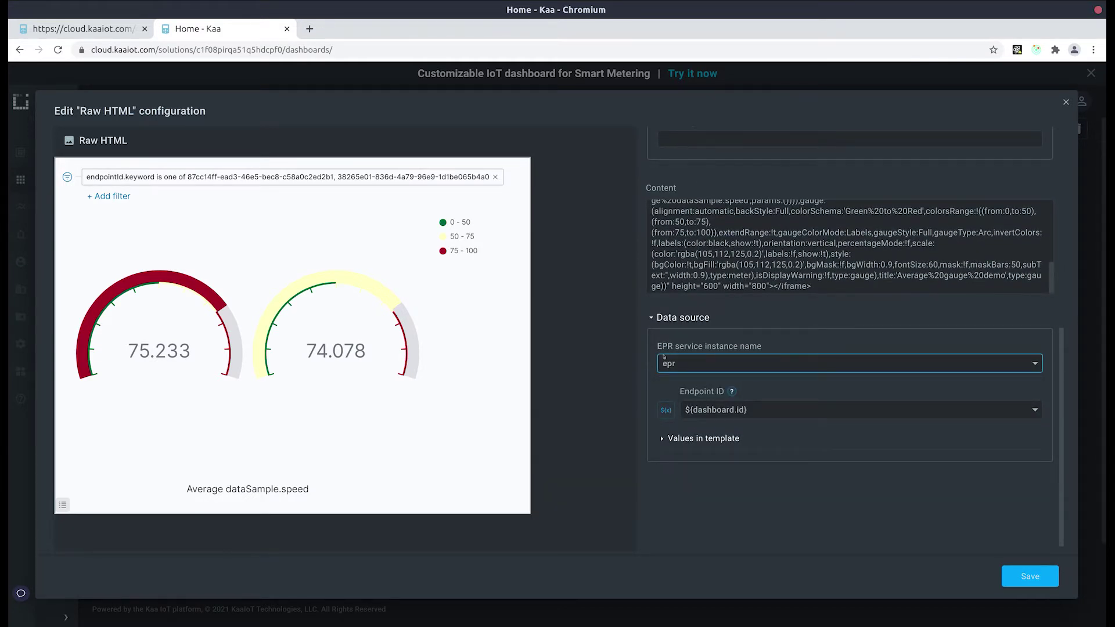
left_click(688, 410)
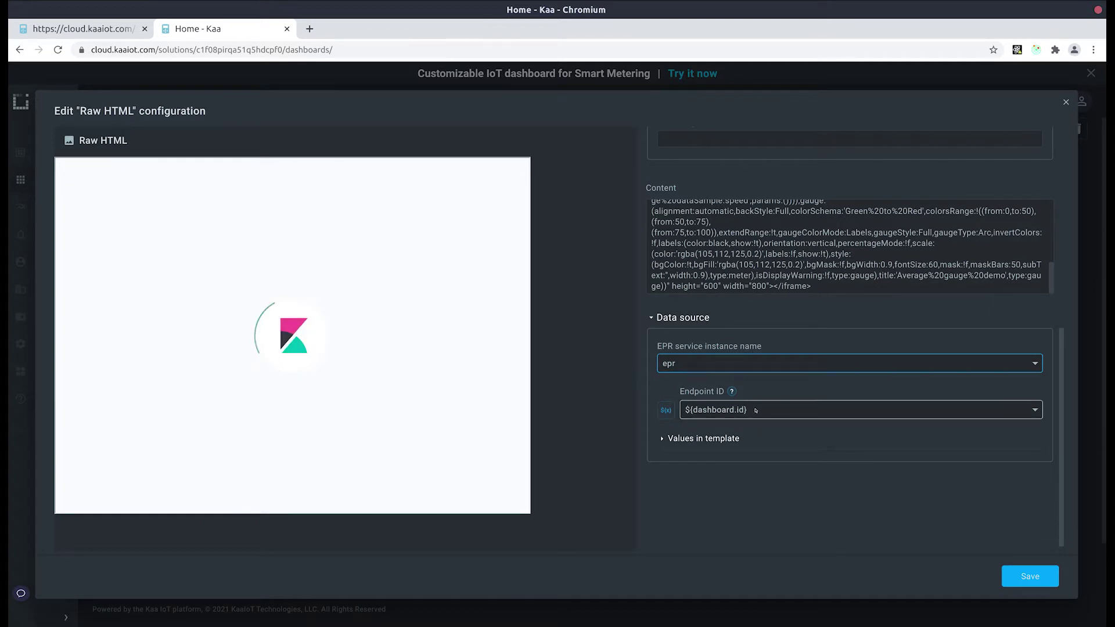
scroll(750, 476, "down", 2)
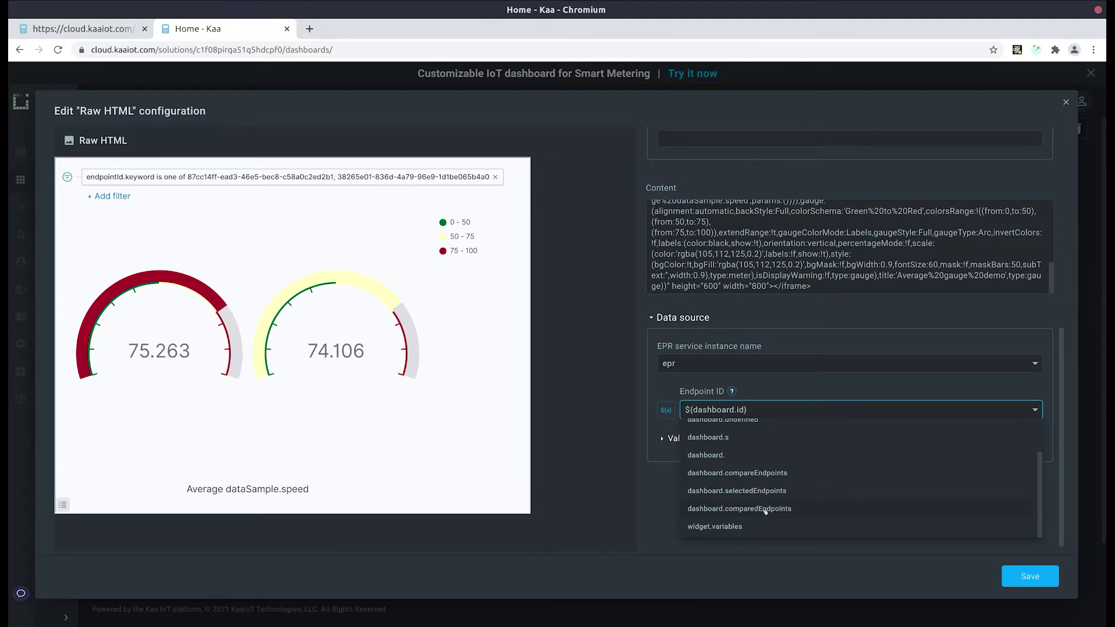
left_click(766, 509)
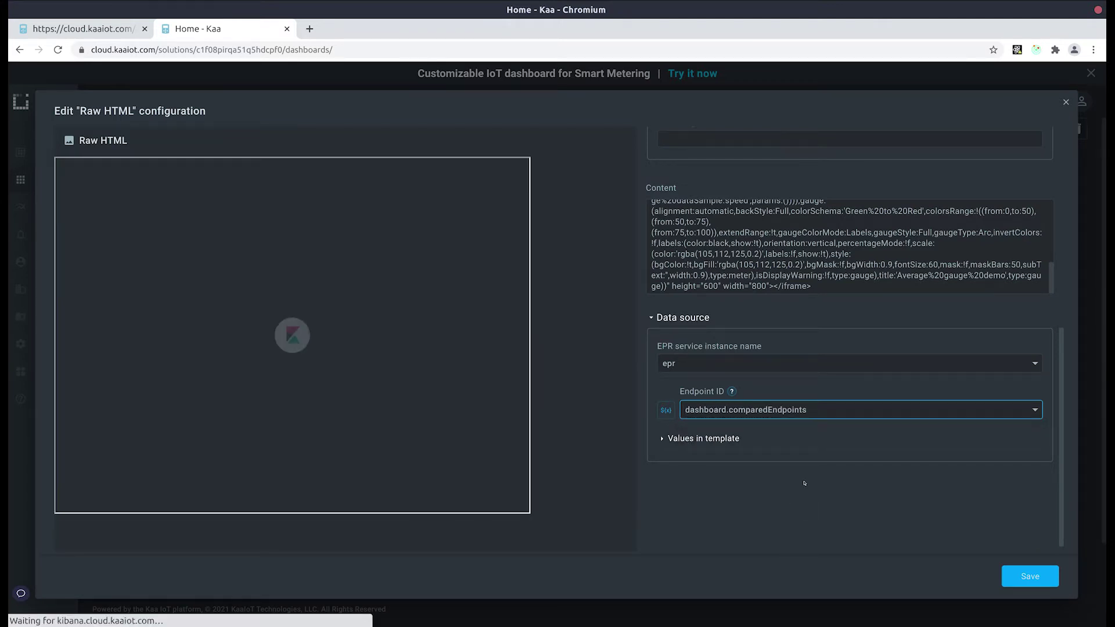
Add a value in template with the placeholder name id and the data path endpointId.
left_click(743, 439)
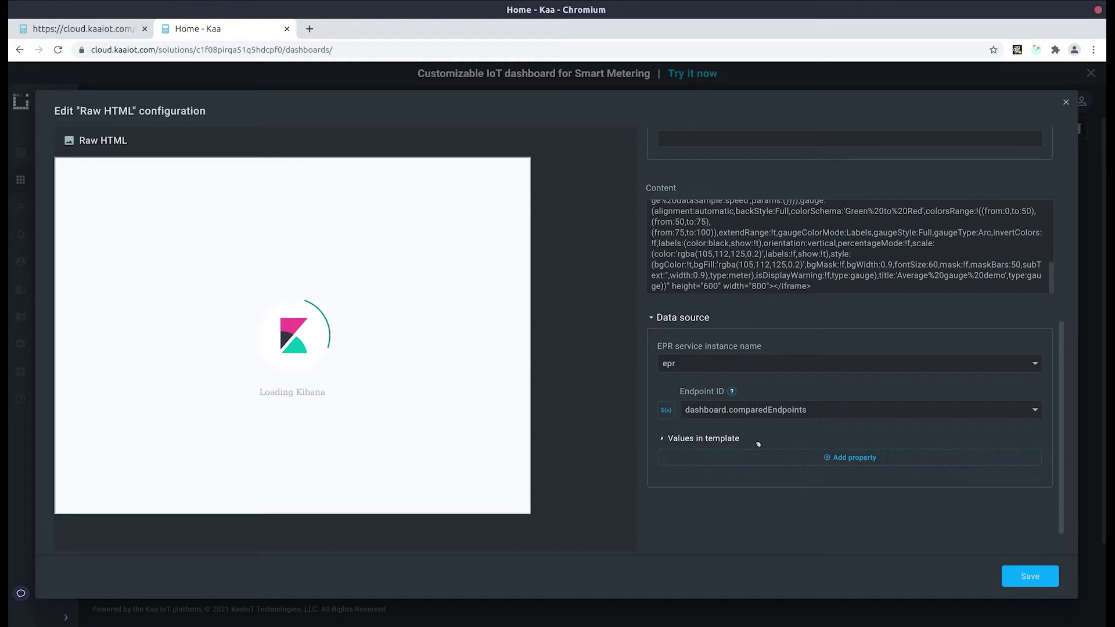
left_click(776, 463)
scroll(755, 441, "down", 2)
left_click(699, 394)
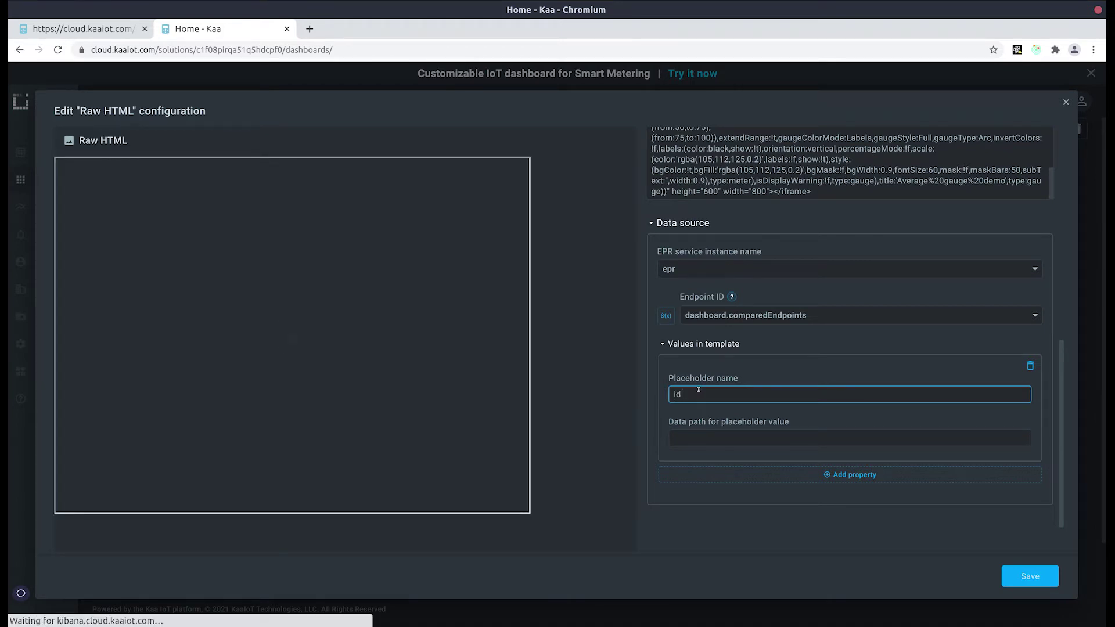
key("Tab")
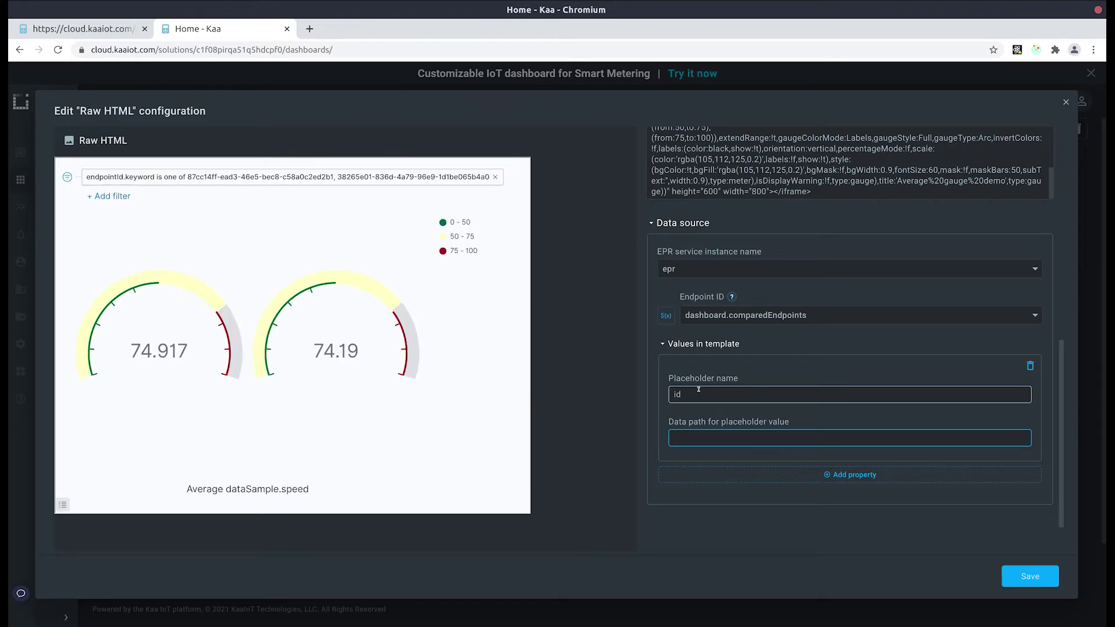
type("endpointId")
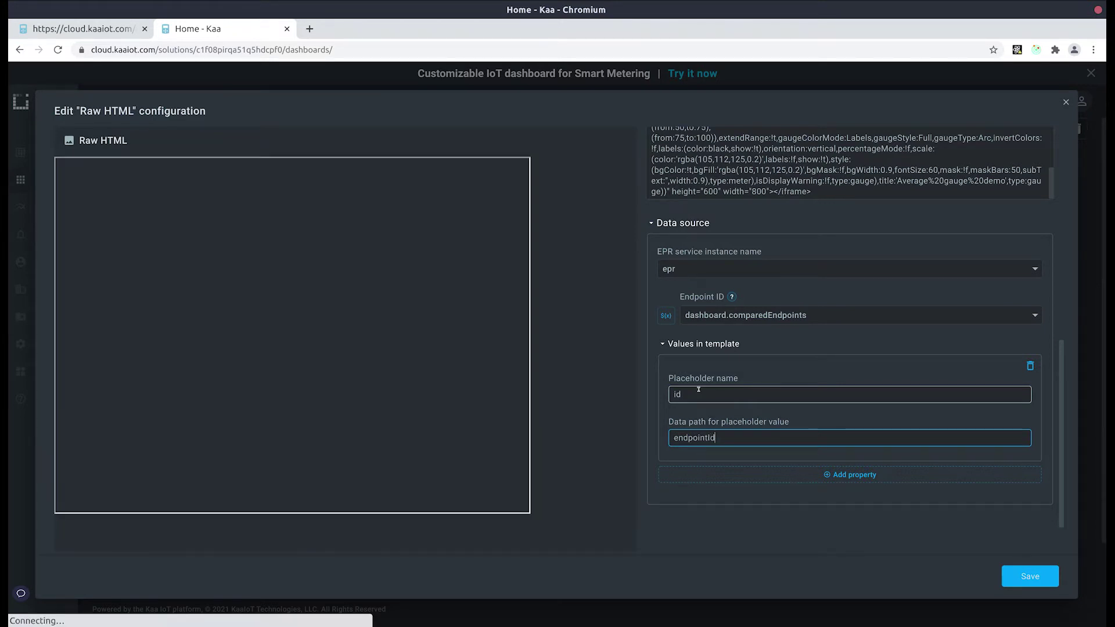
Insert ${it | json} and, on the line below it, <br> above the iframe code in the Raw HTML content.
scroll(720, 381, "up", 3)
scroll(729, 375, "up", 8)
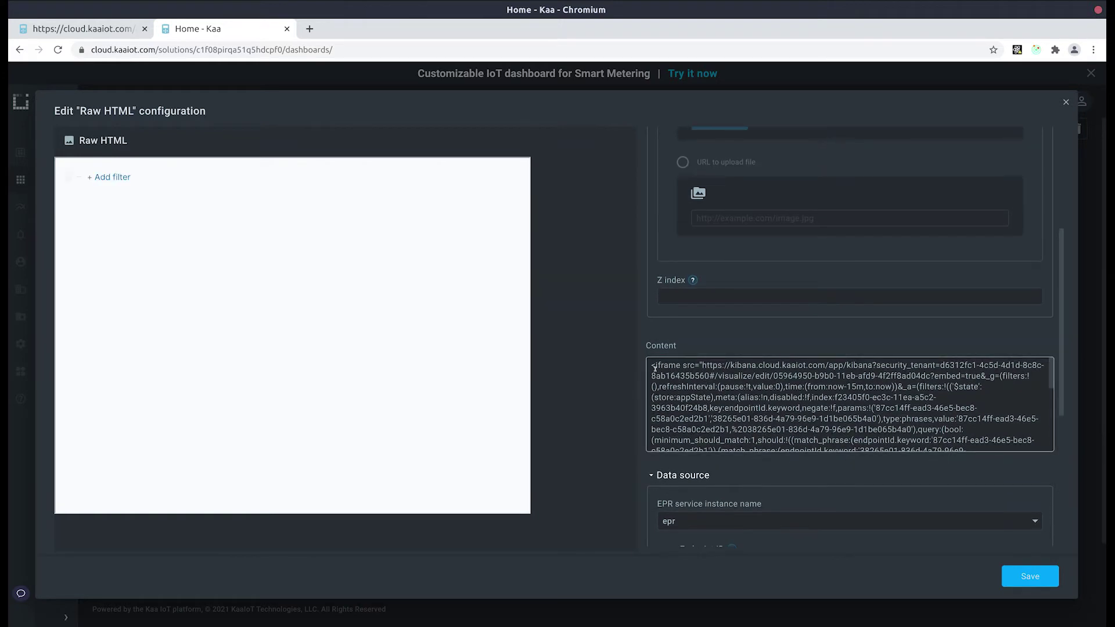
left_click(655, 368)
key("Return")
key("Return")
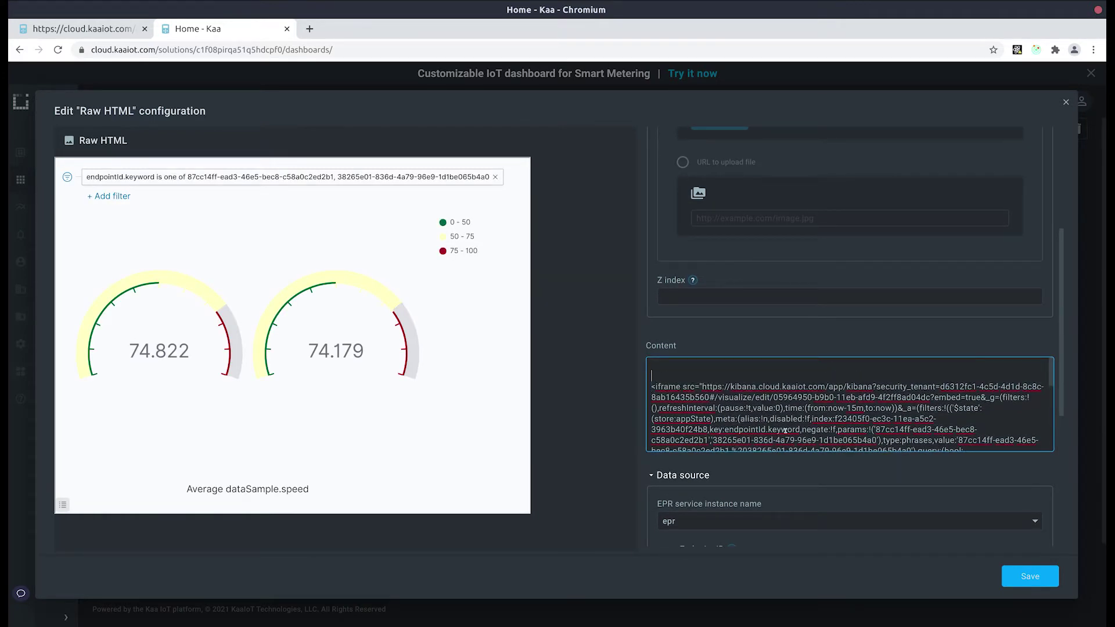
type("<br>")
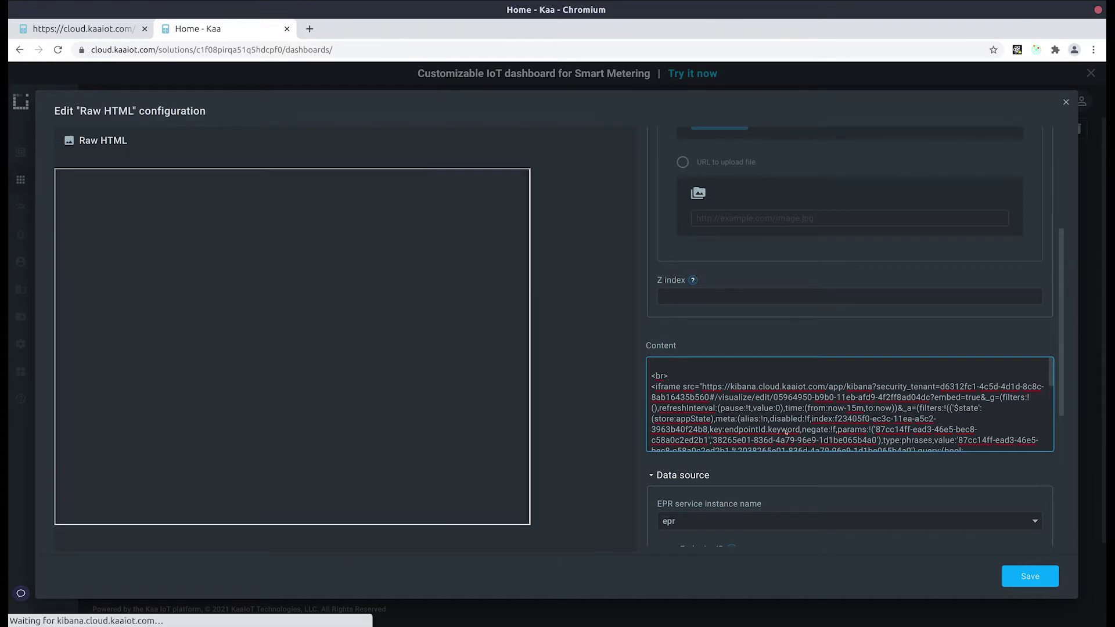
type("${it | json")
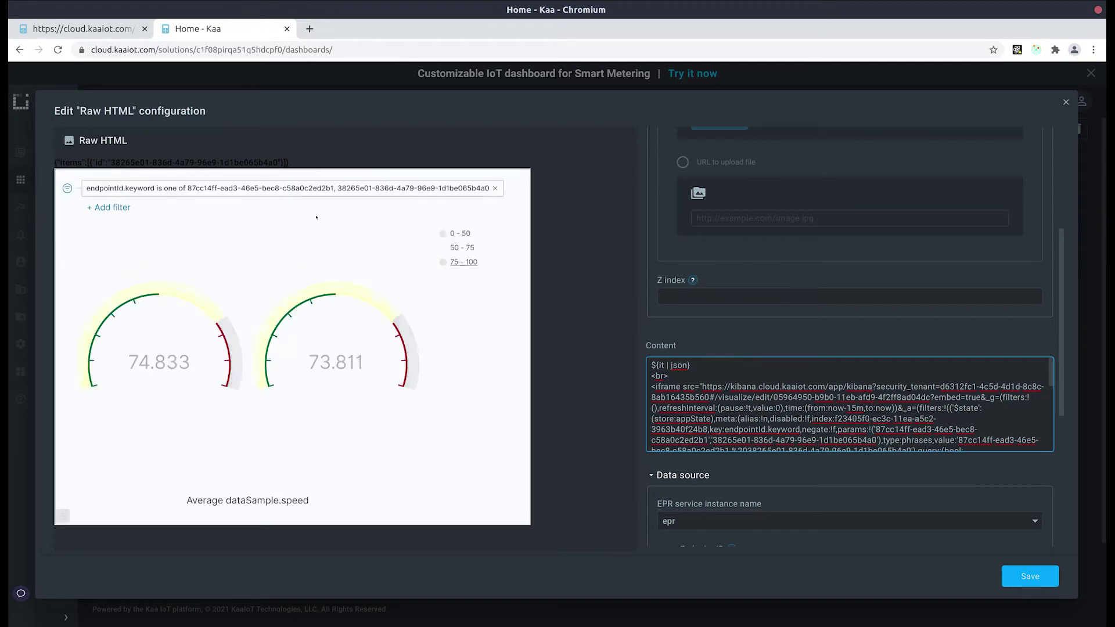
Check the id field and its value in the preview's JSON output, and save the Raw HTML widget.
double_click(100, 162)
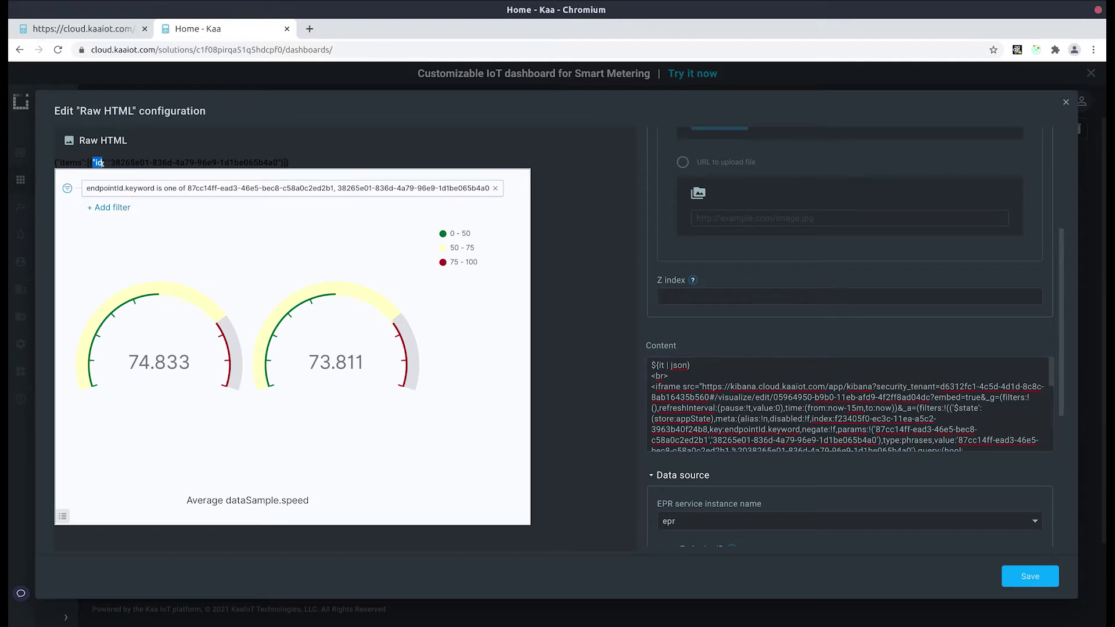
left_click_drag(111, 165, 281, 163)
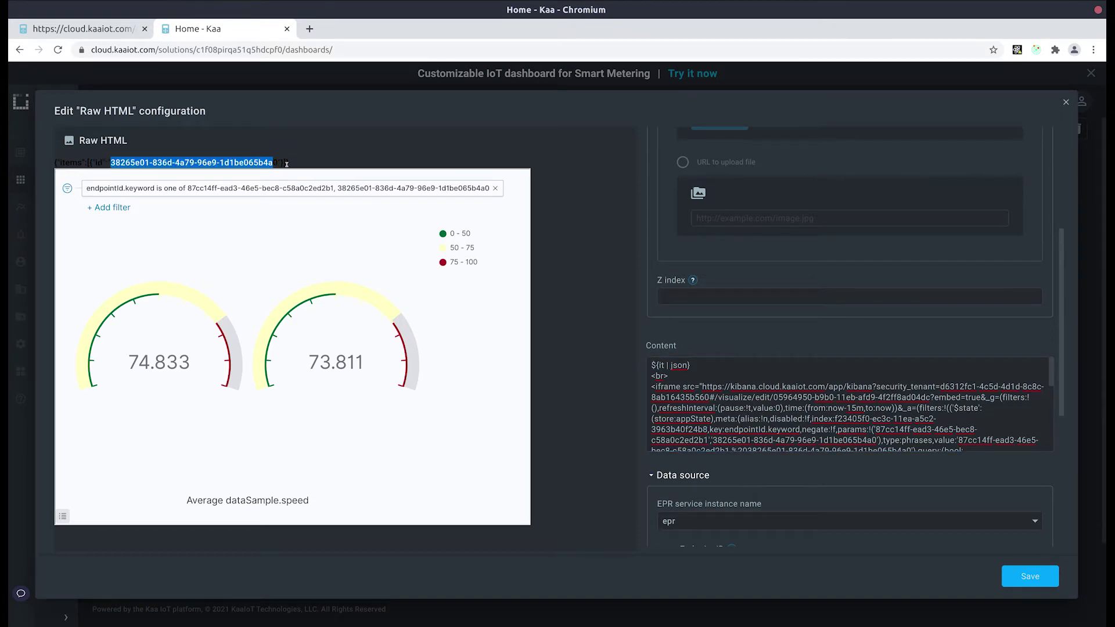
left_click(1029, 576)
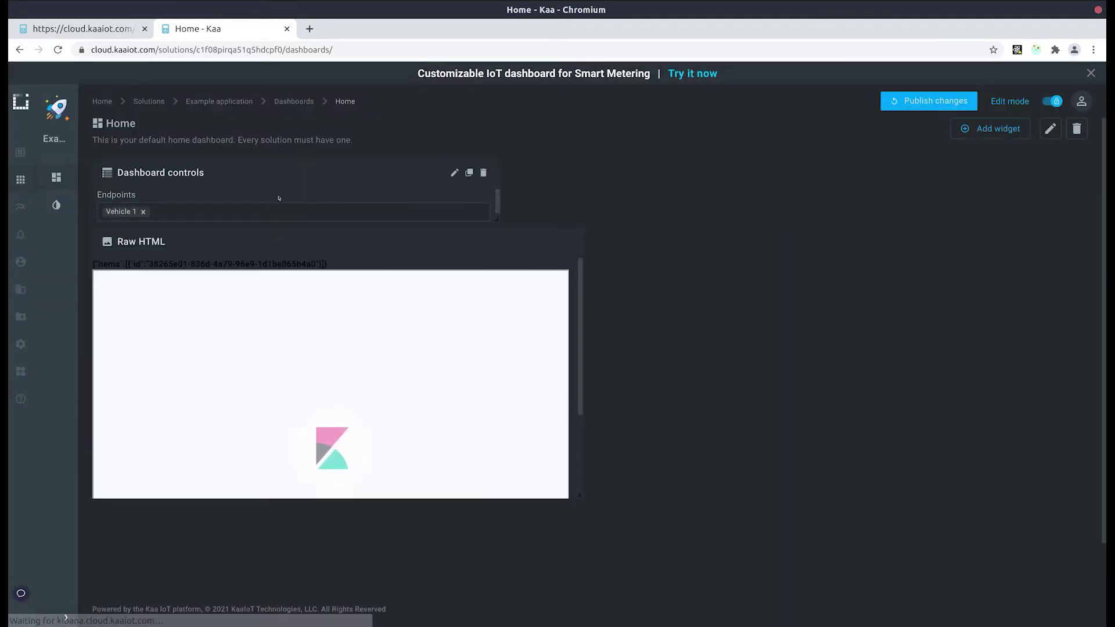
Add Vehicle 2 and Vehicle 3 to the selection in the dashboard's Endpoints control.
left_click(231, 212)
left_click(228, 232)
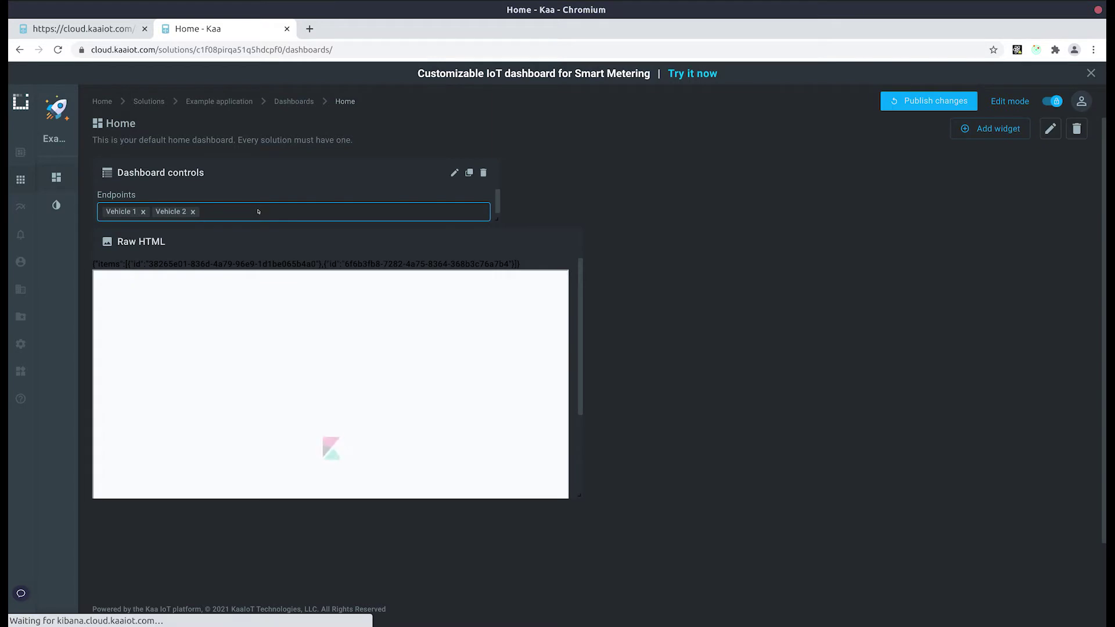
left_click(258, 213)
left_click(256, 230)
left_click(325, 264)
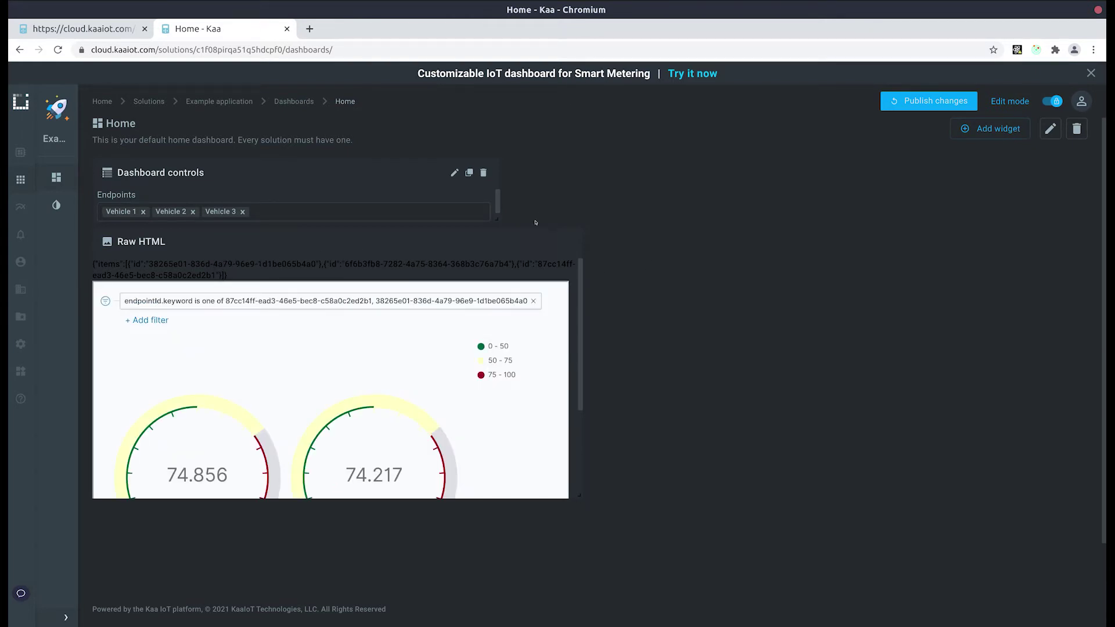
Reopen the Raw HTML widget's configuration and copy the complete iframe code from its content.
left_click(537, 241)
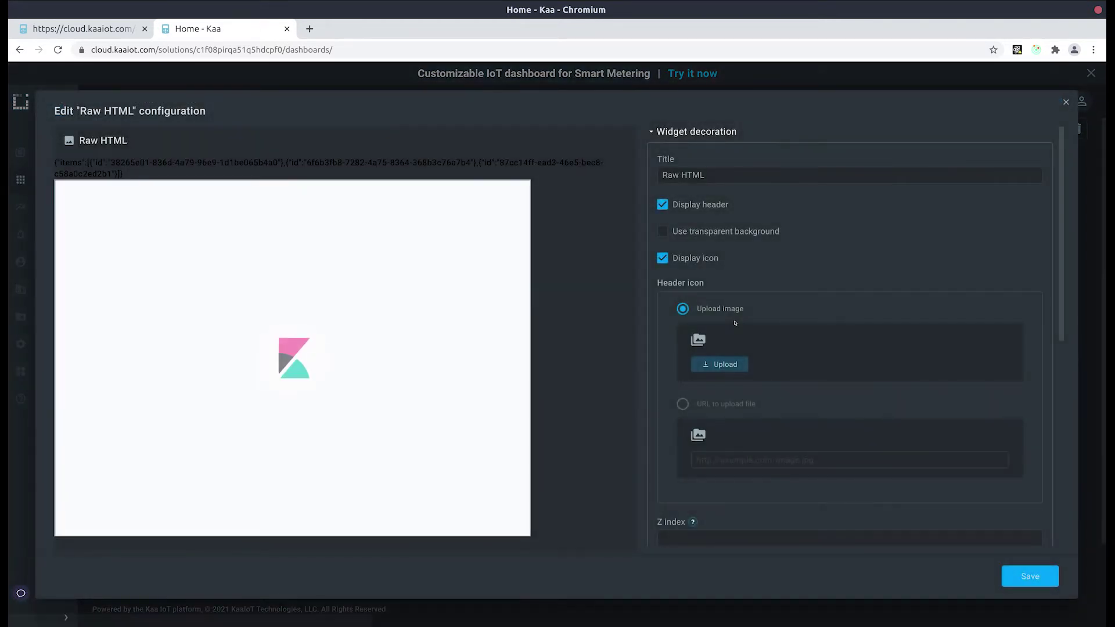
scroll(735, 323, "down", 5)
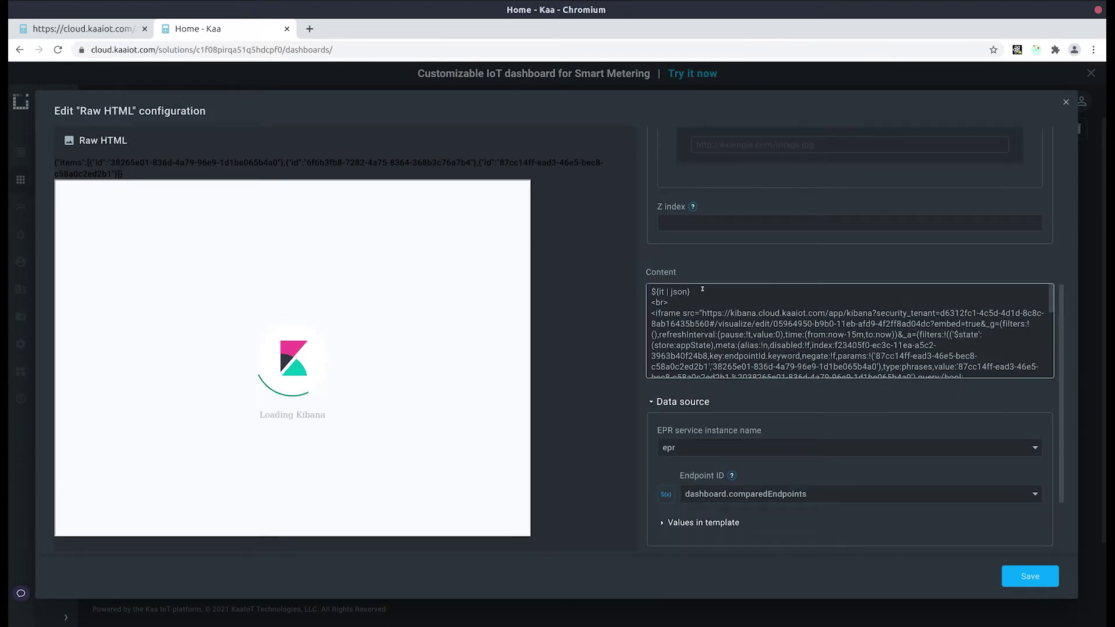
left_click(702, 289)
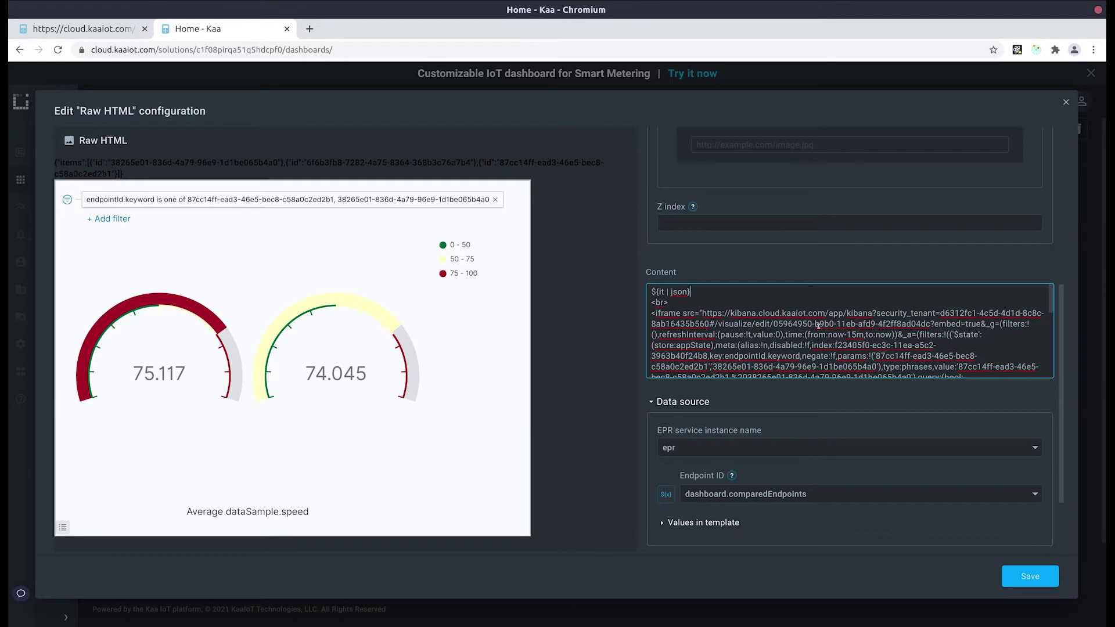
scroll(818, 325, "down", 1)
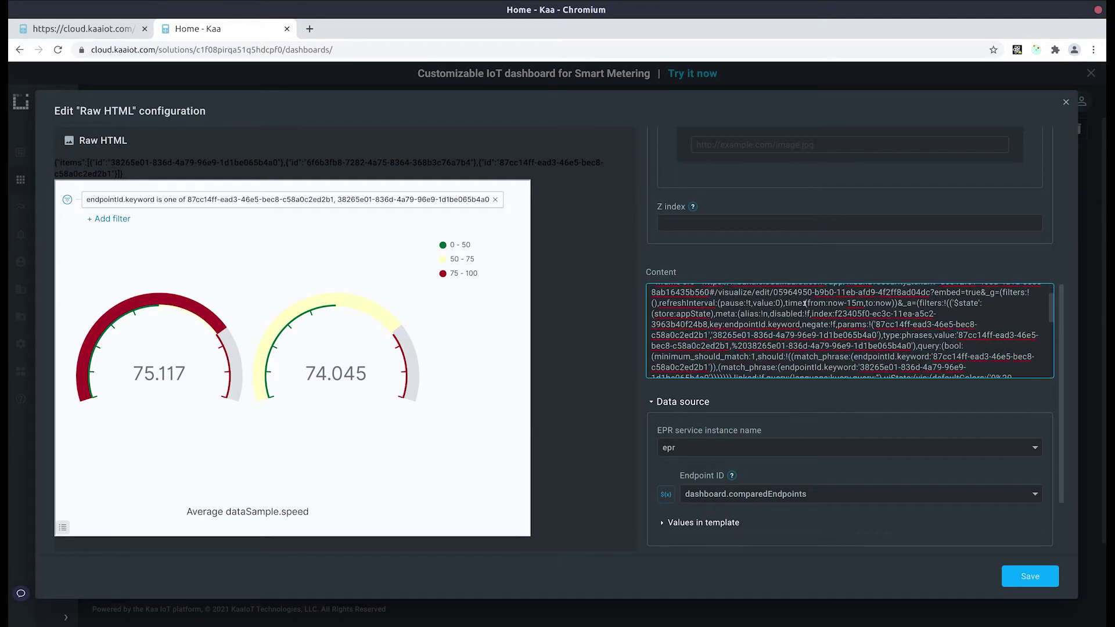
scroll(844, 333, "up", 1)
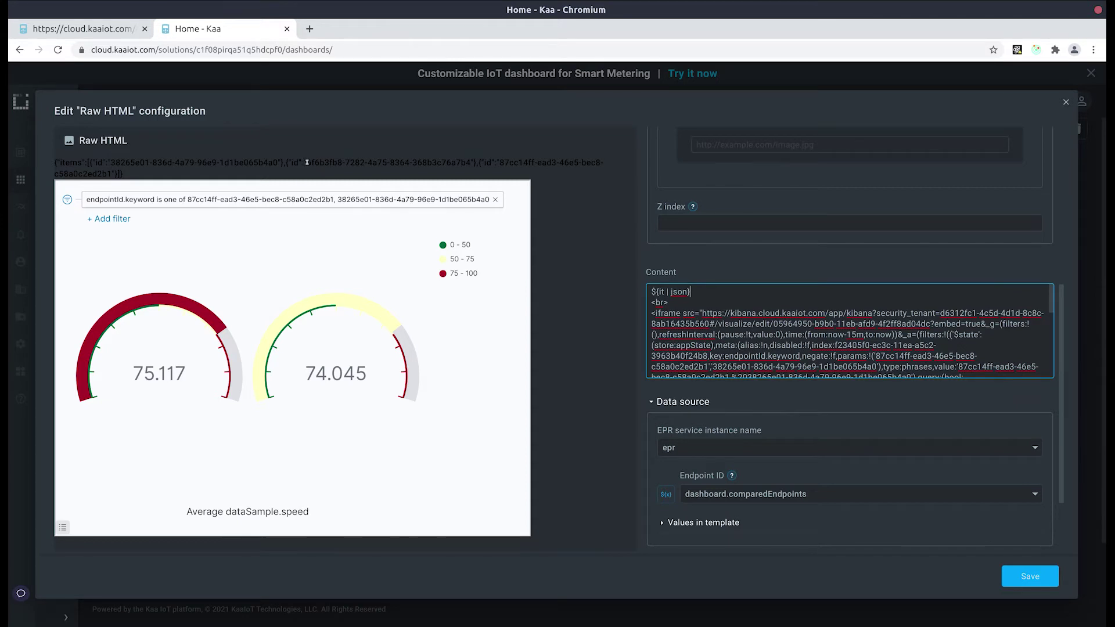
left_click_drag(307, 162, 447, 163)
left_click(677, 312)
left_click_drag(653, 312, 819, 406)
key("ctrl+c")
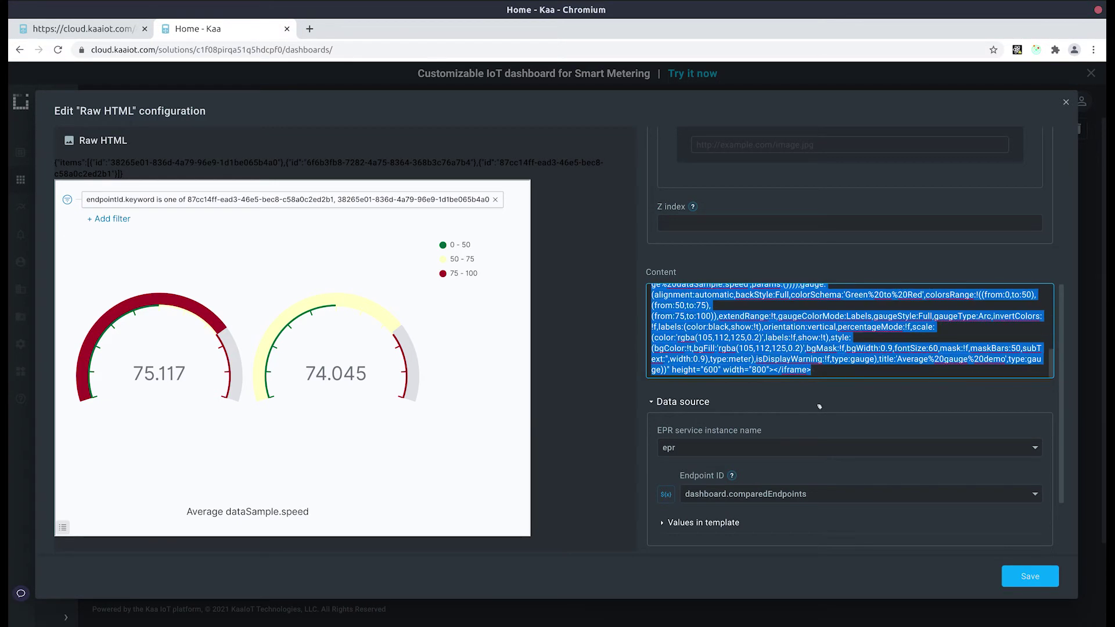
Switch to the vi editor in the terminal and paste the iframe code into the empty buffer.
key("F12")
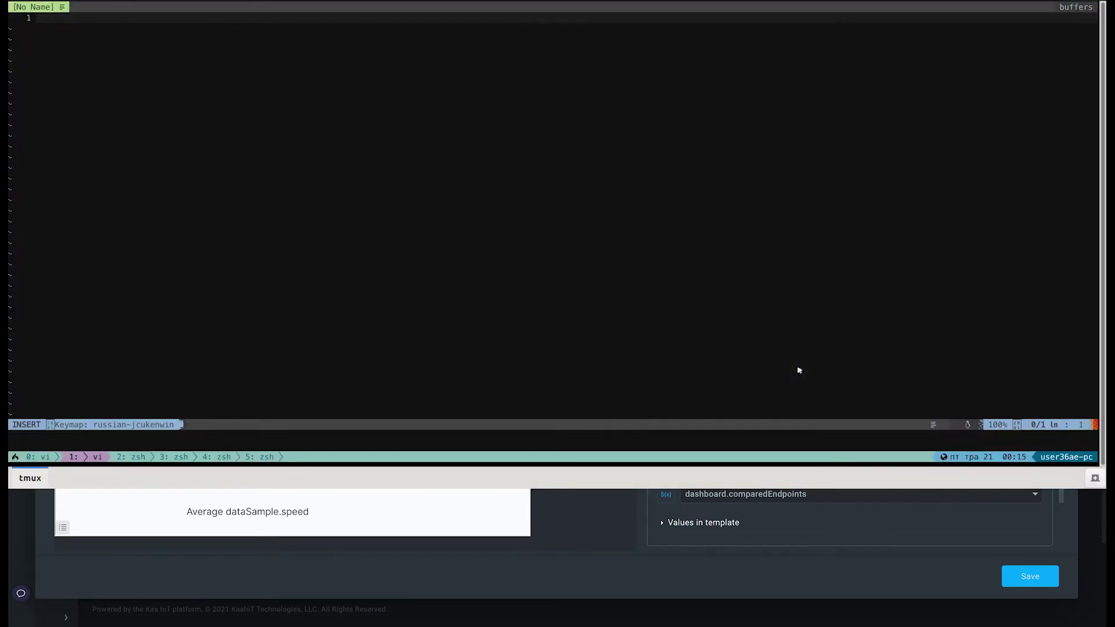
type("i")
key("ctrl+shift+v")
key("Escape")
key("0")
key("x")
key("e")
key("e")
key("e")
key("e")
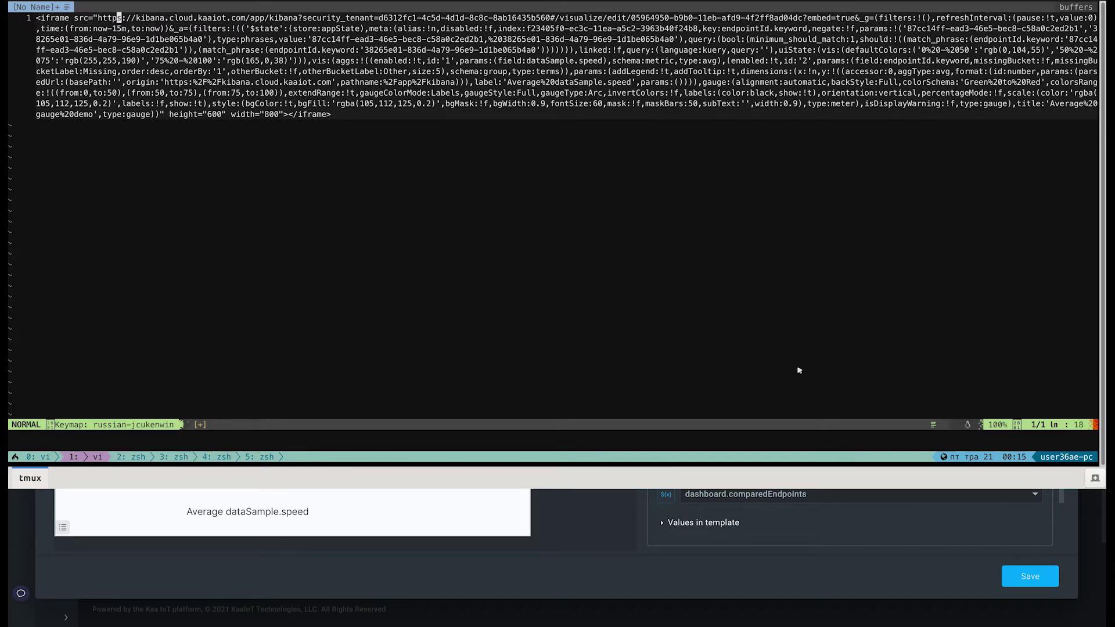
Find the should clause in the pasted code and examine its first match_phrase condition up to the endpoint ID.
key("slash")
type("shou")
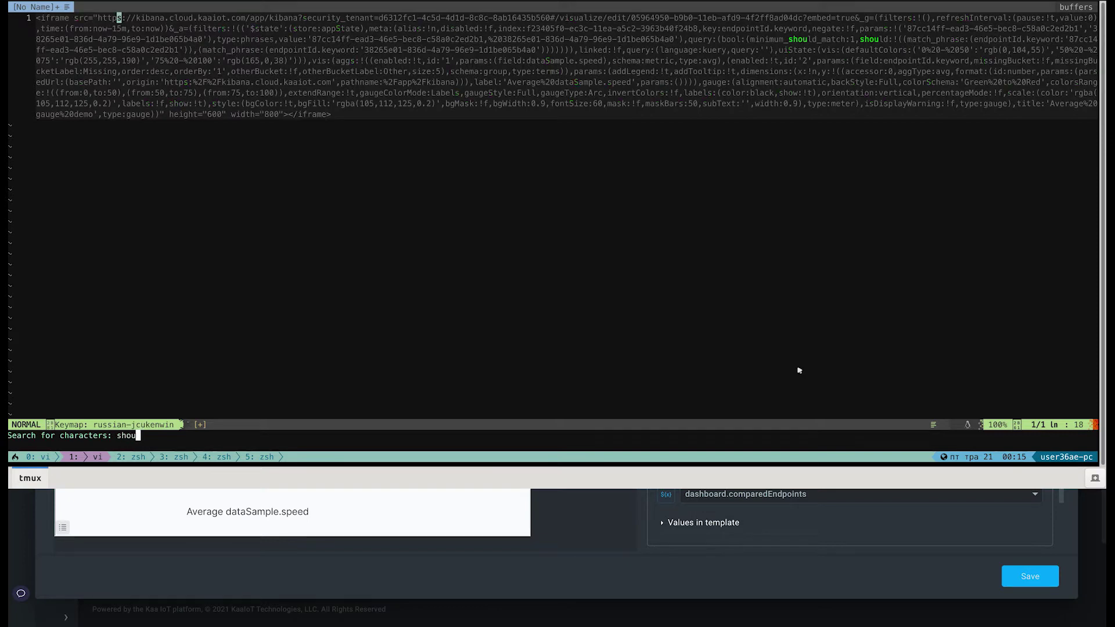
key("Return")
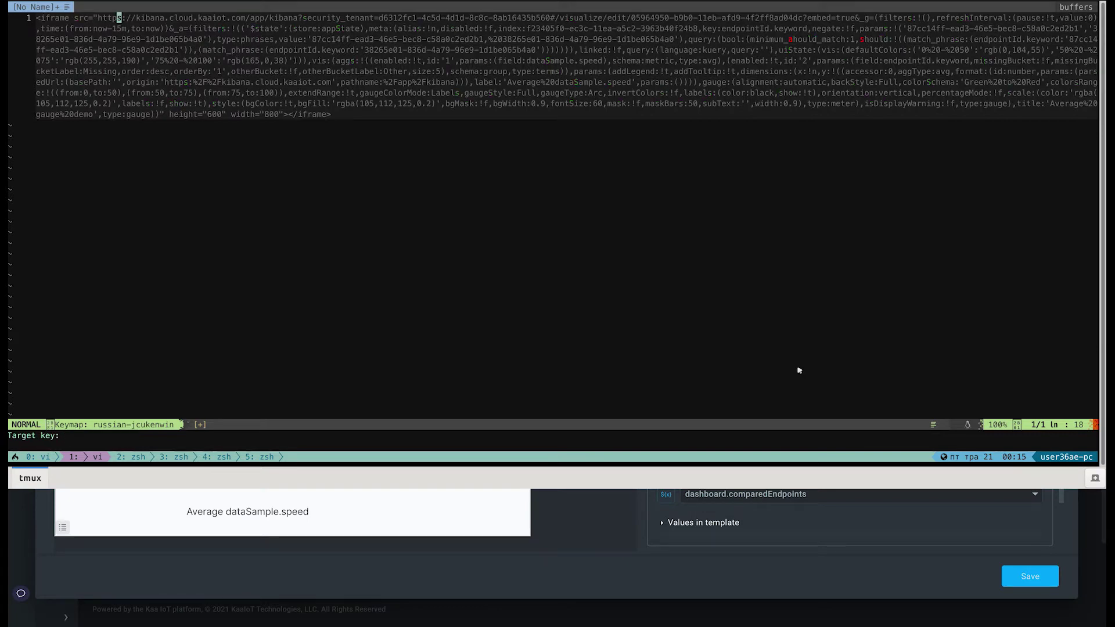
key("s")
key("e")
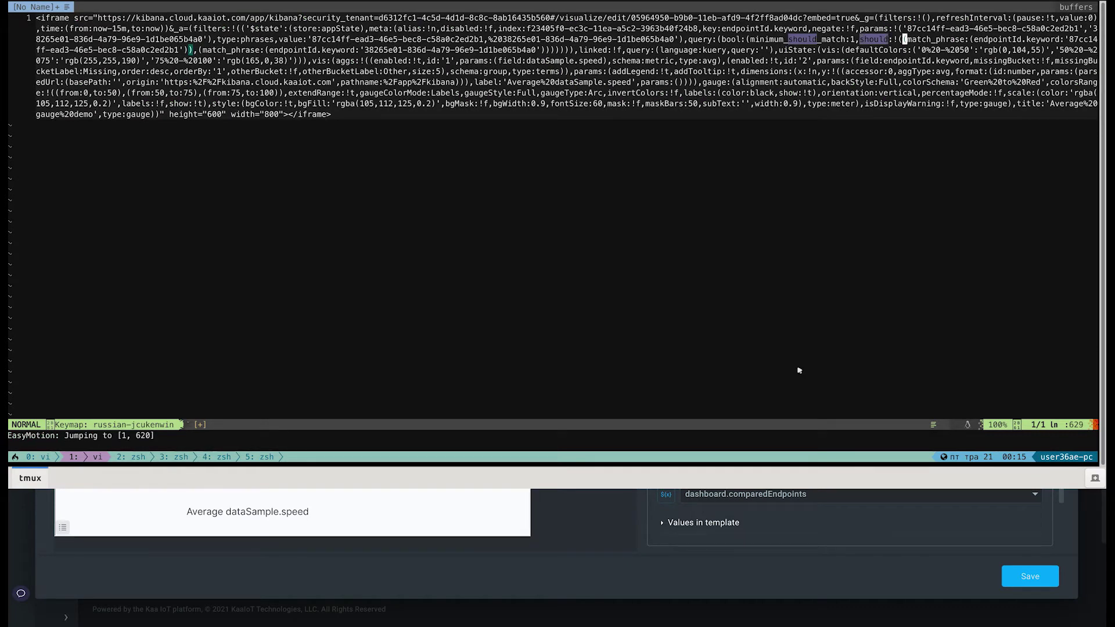
key("l")
key("v")
key("e")
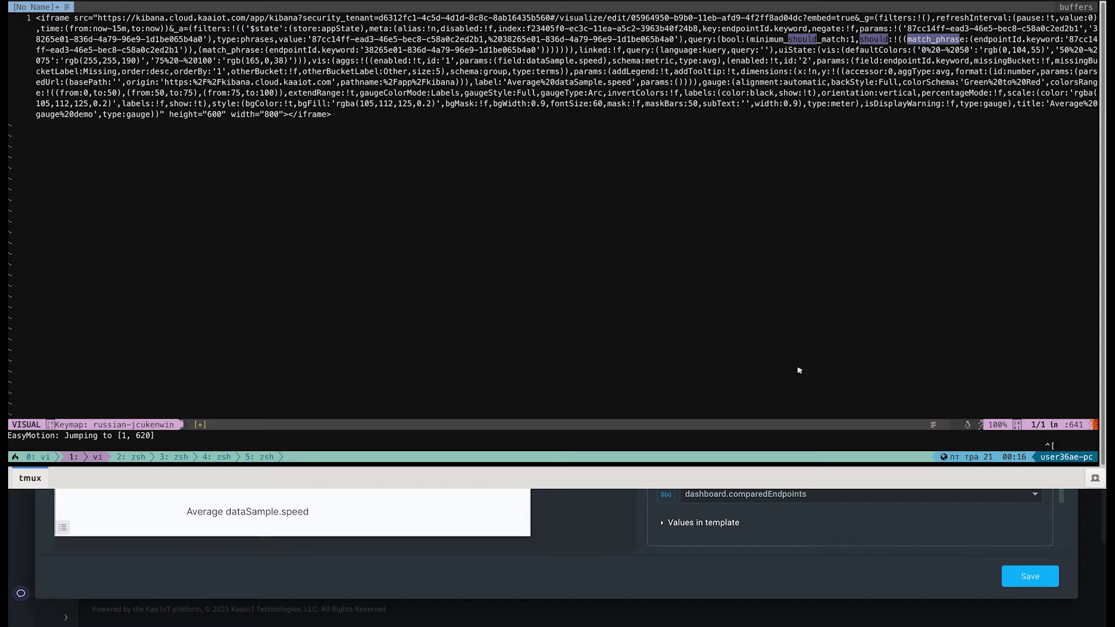
key("Escape")
key("e")
key("e")
key("e")
key("e")
key("e")
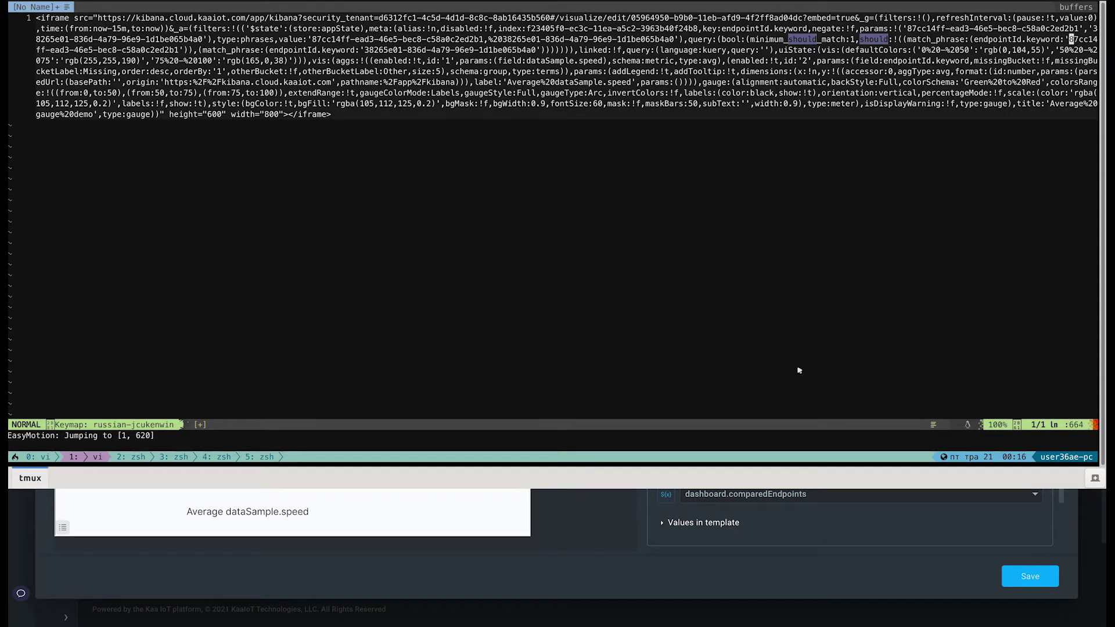
Copy the second parenthesised match_phrase condition on endpointId.keyword from the should clause.
key("b")
key("b")
key("b")
key("b")
key("b")
key("b")
key("b")
key("l")
key("l")
key("l")
key("l")
key("l")
key("v")
key("%")
key("ctrl+c")
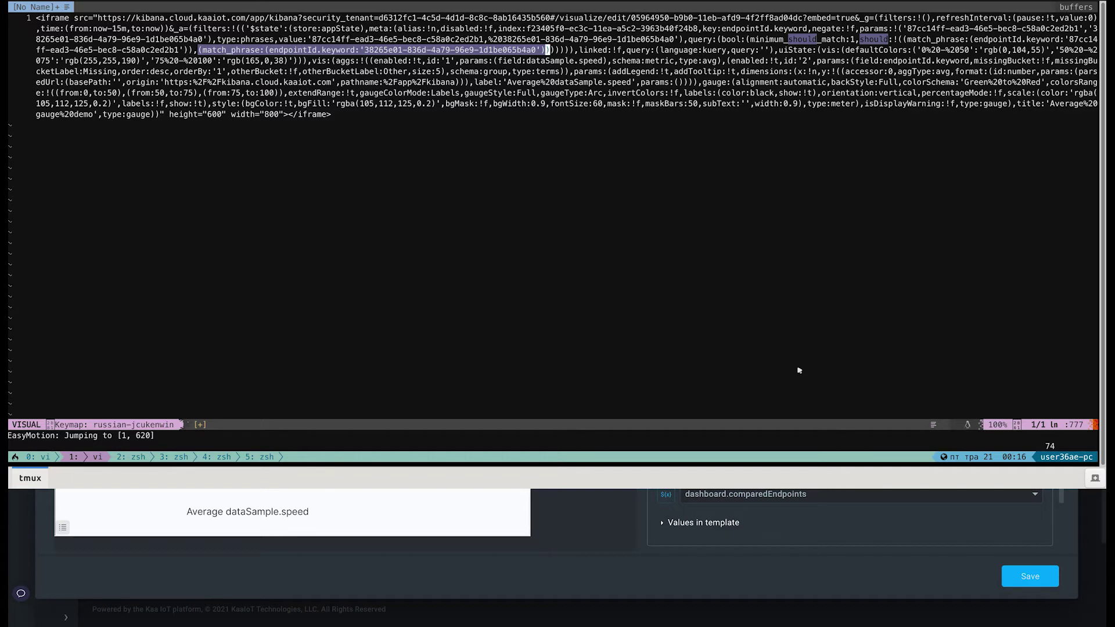
key("y")
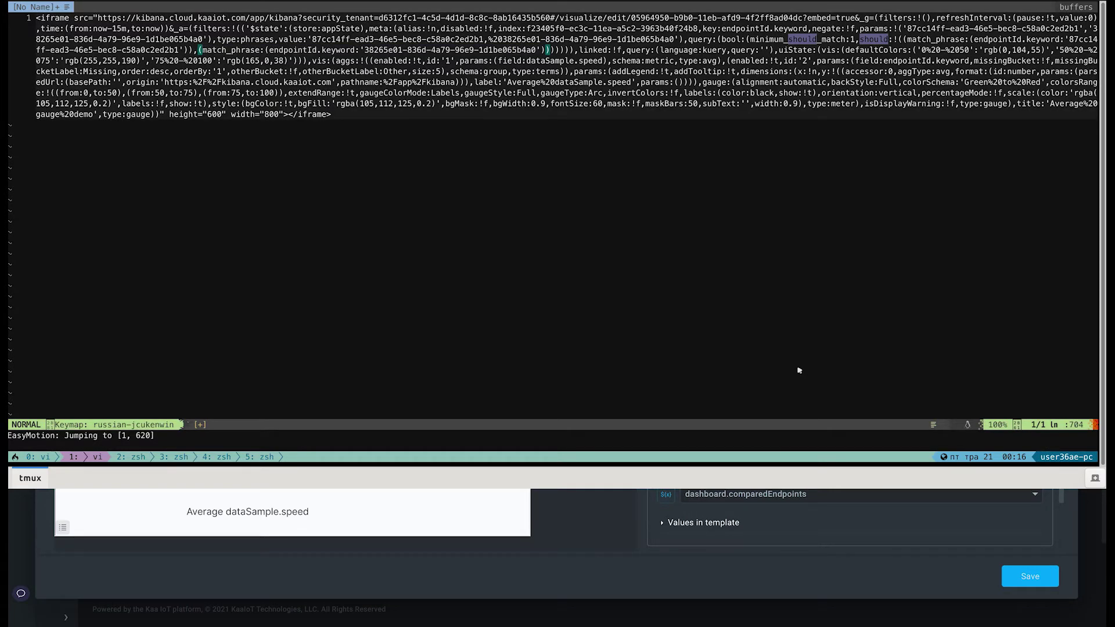
Back in the Raw HTML content, paste the match_phrase condition below ${it | json}, leaving one blank line between them.
key("F12")
scroll(799, 370, "up", 2)
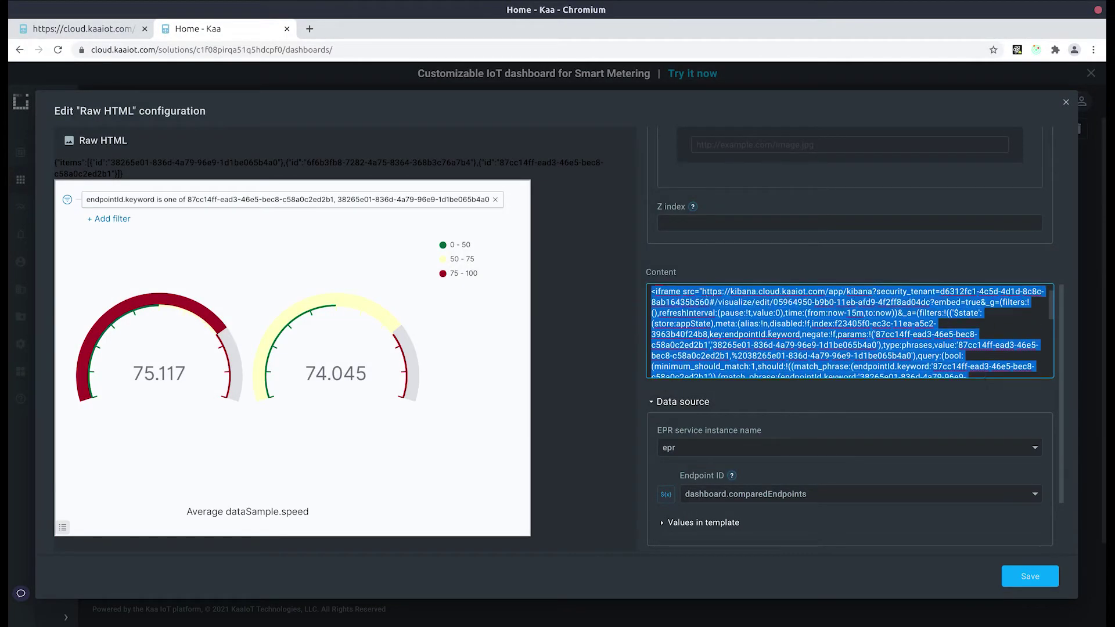
scroll(799, 369, "up", 3)
left_click(704, 387)
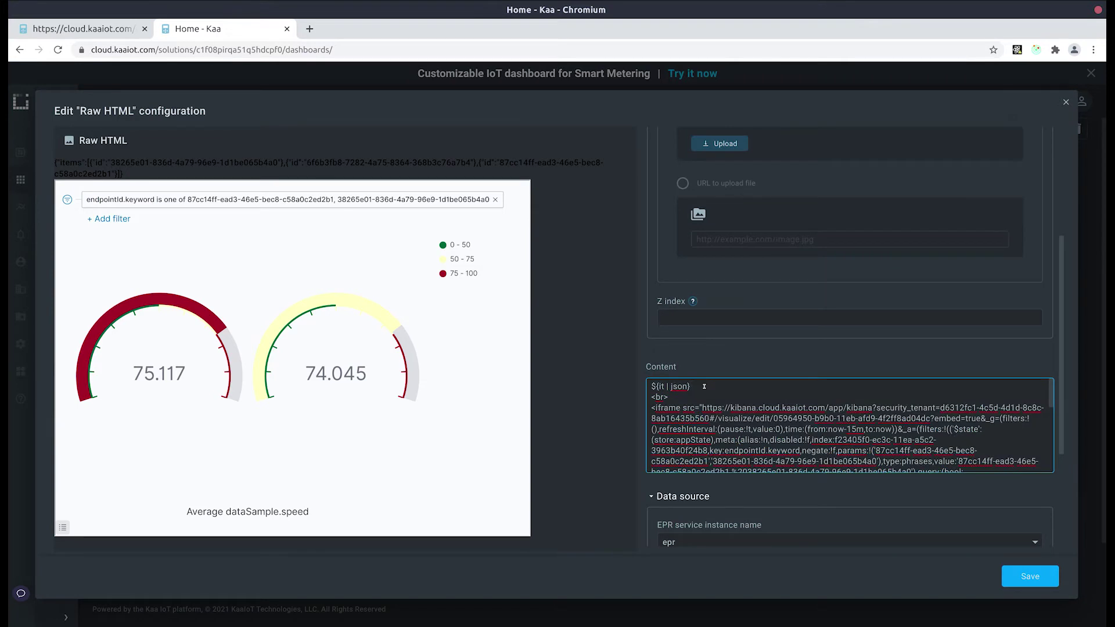
key("Return")
key("Return")
key("ctrl+v")
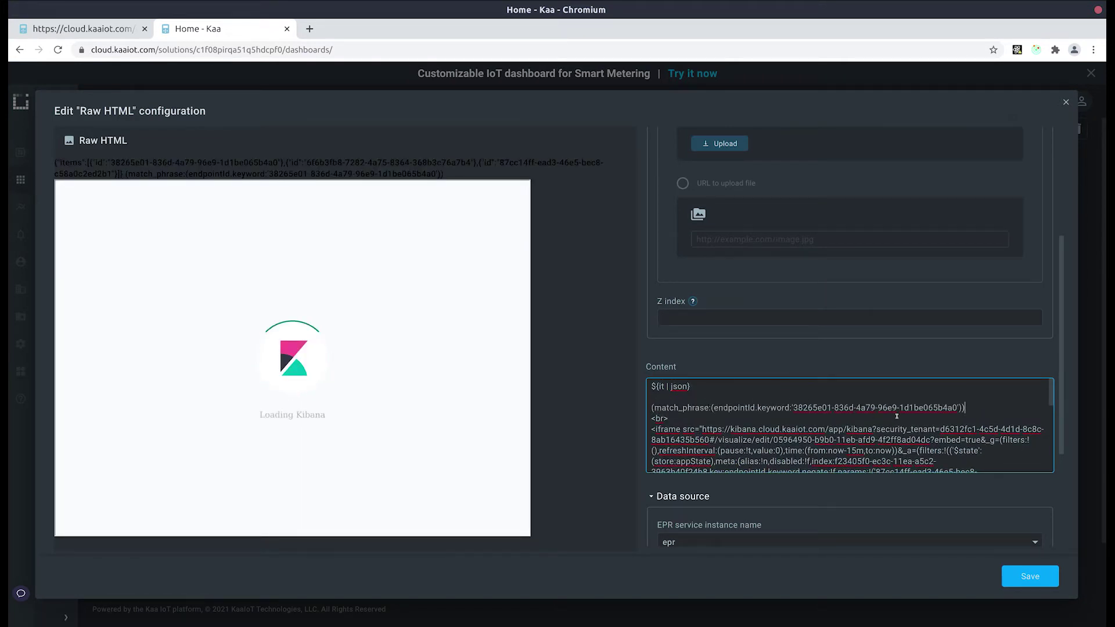
left_click_drag(650, 408, 968, 407)
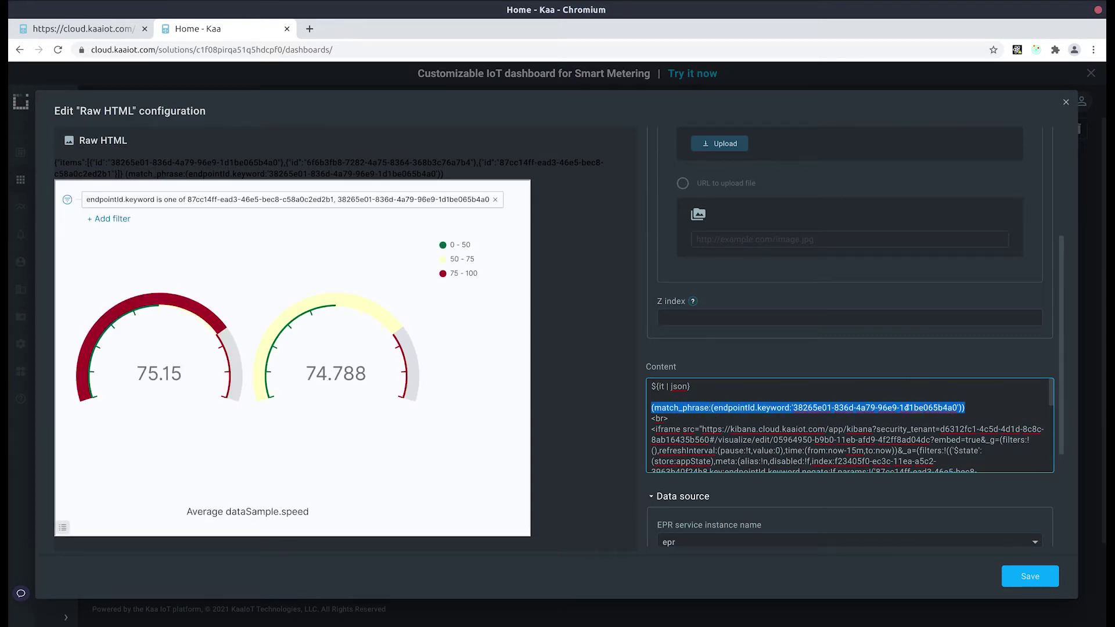
left_click(898, 408)
left_click_drag(793, 407, 958, 408)
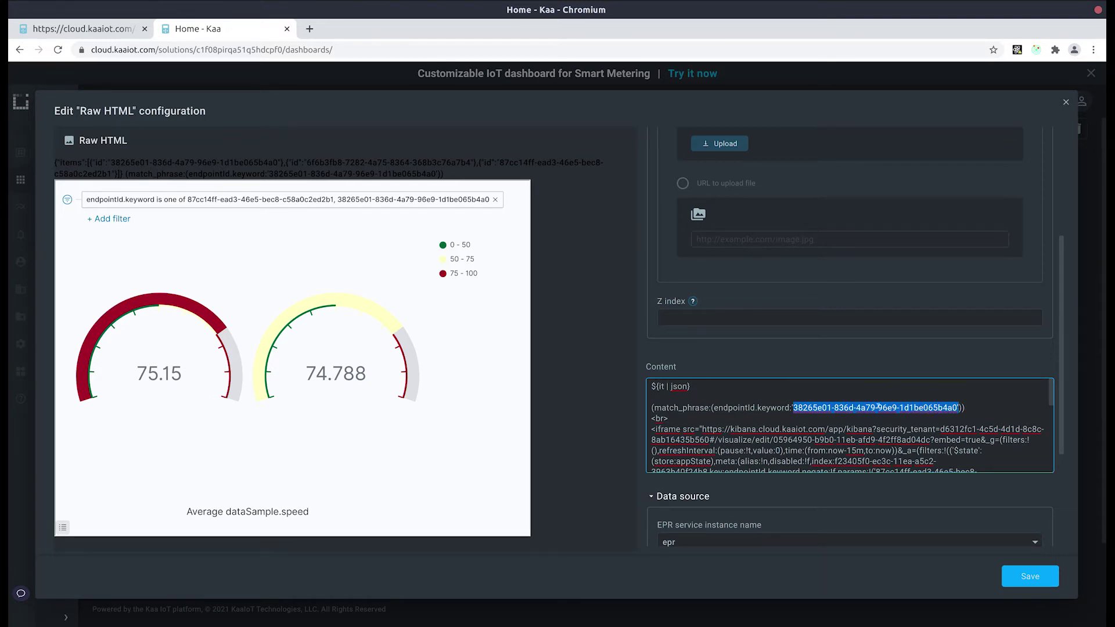
left_click(738, 398)
type("${@ech")
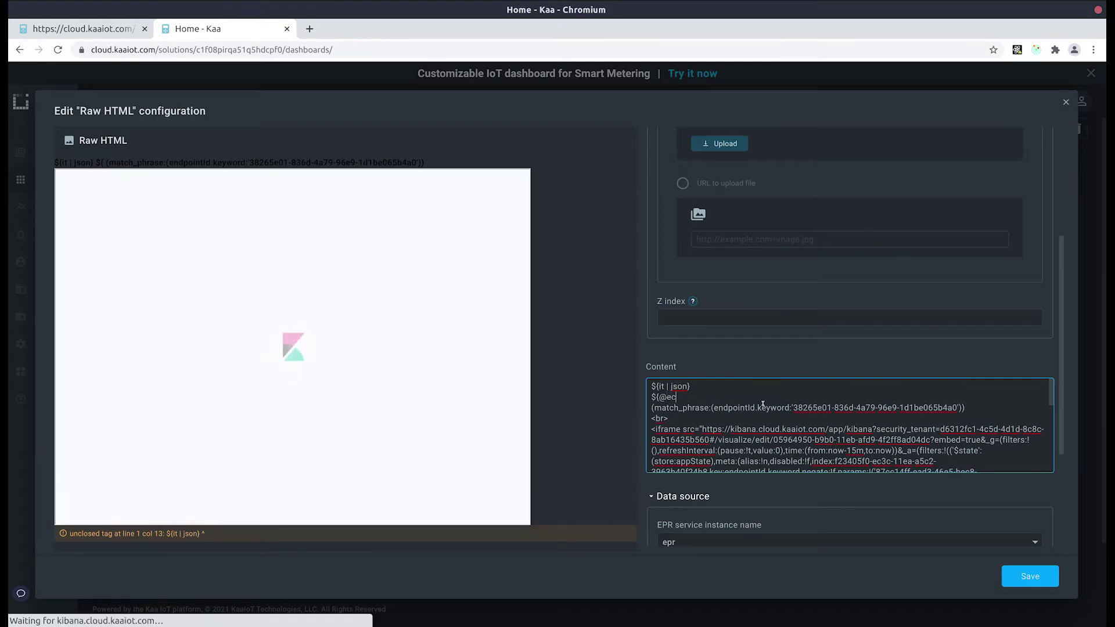
key("BackSpace")
key("BackSpace")
type("ach(")
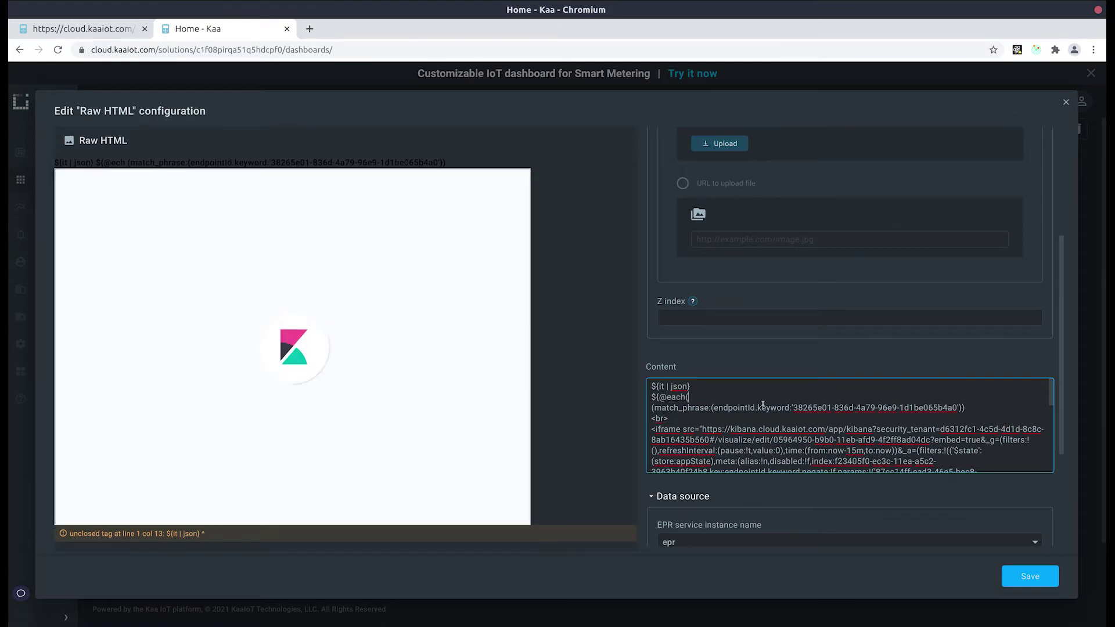
type("items) =>")
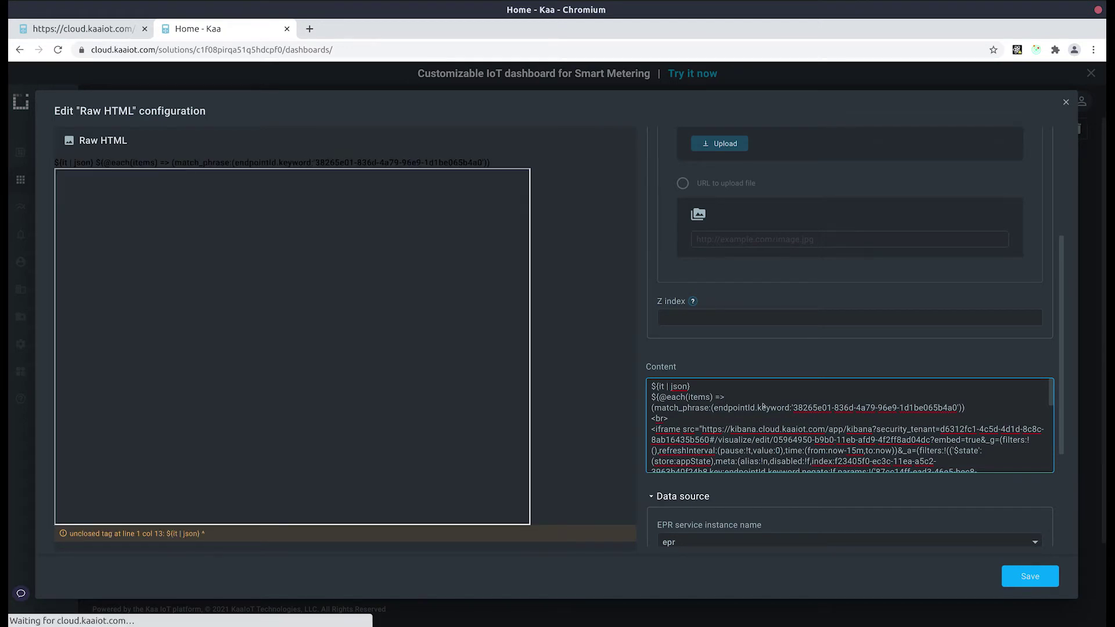
type(" endpoin")
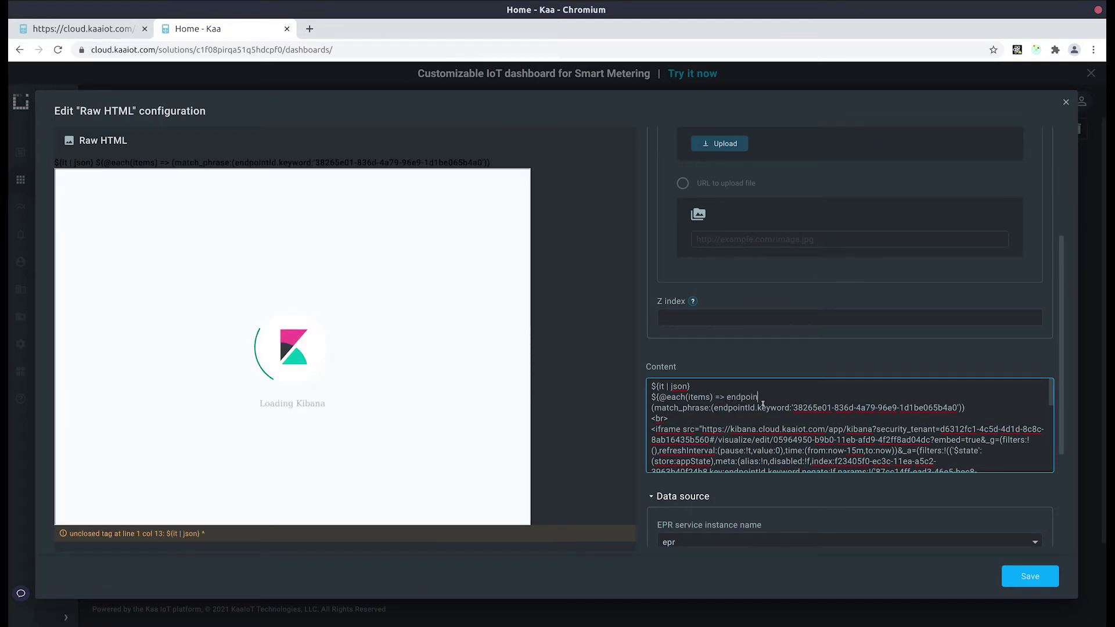
type("t, inde")
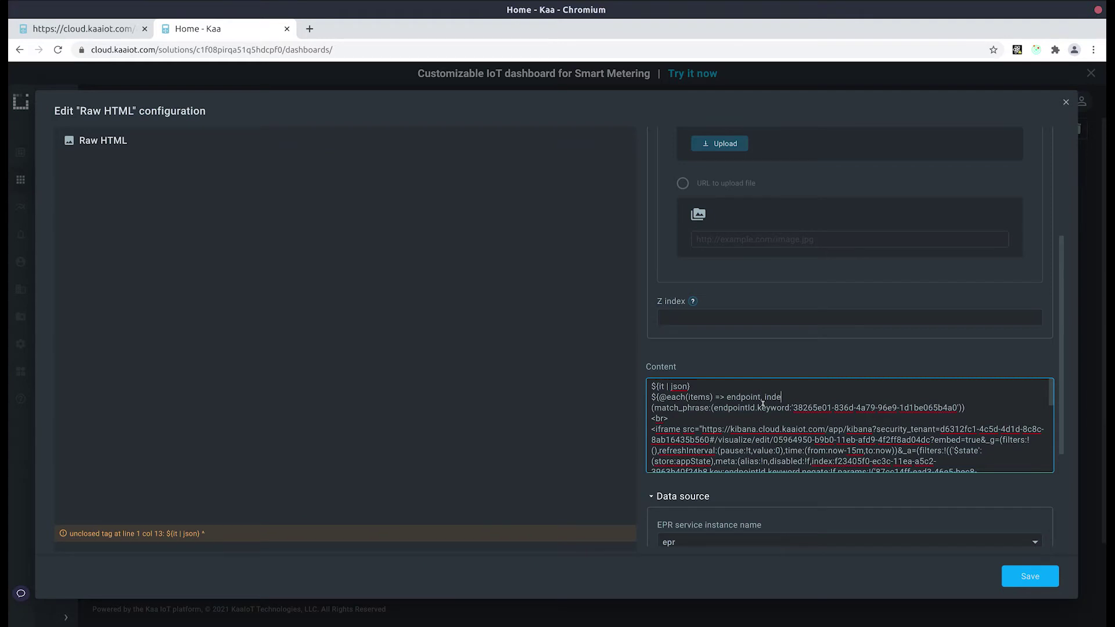
type("x}")
key("Return")
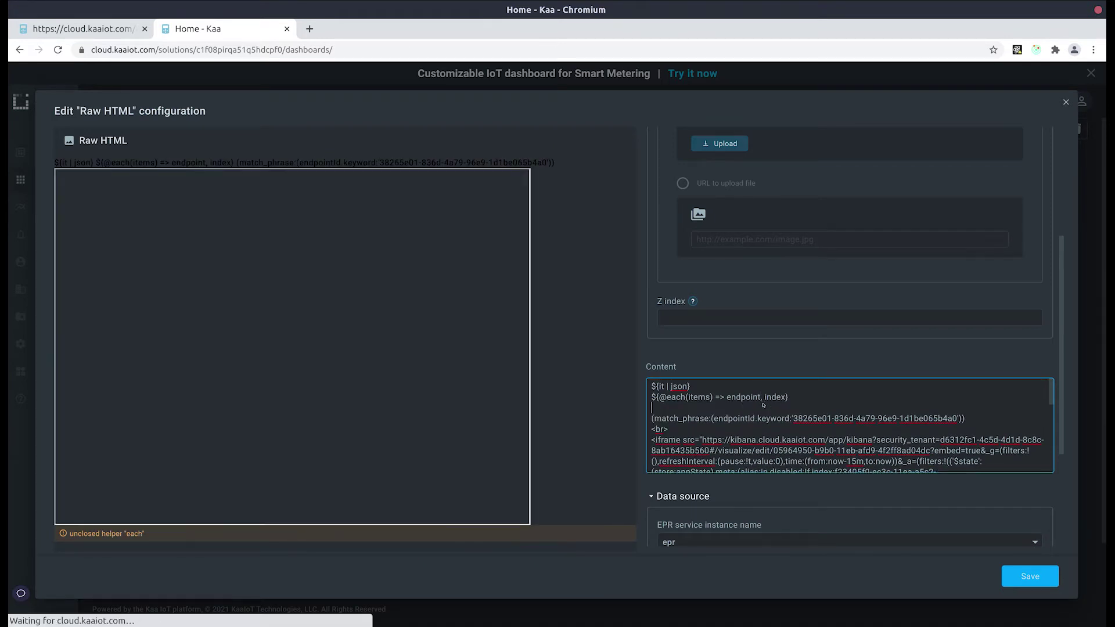
Close the loop with ${/each} and output ${endpoint | json} on its own line inside it.
type("${")
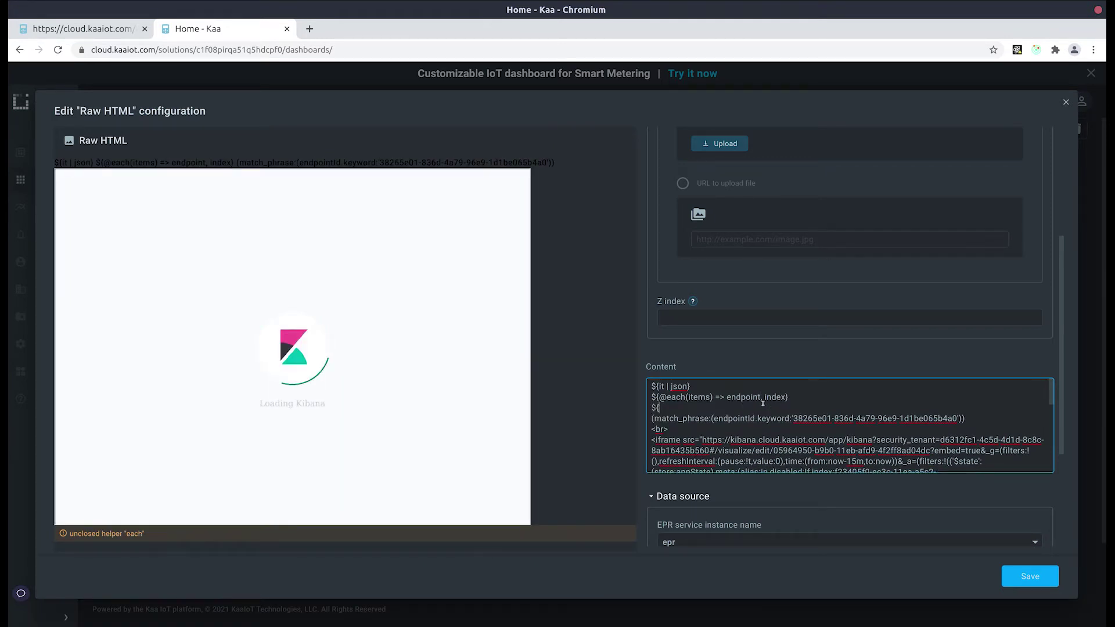
type("/each}")
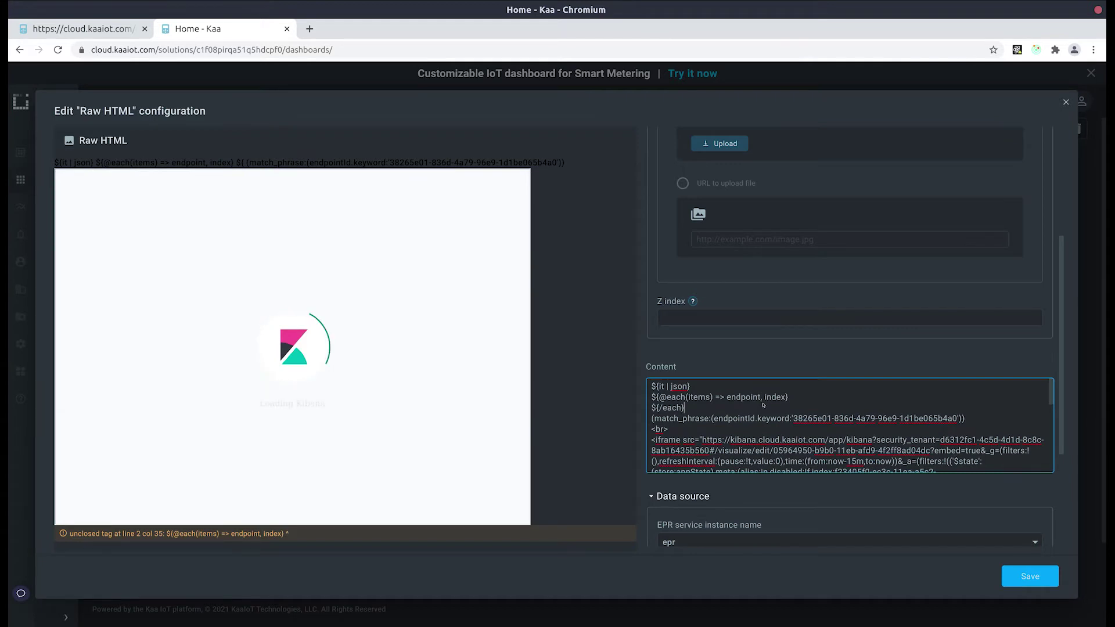
left_click(763, 405)
key("Return")
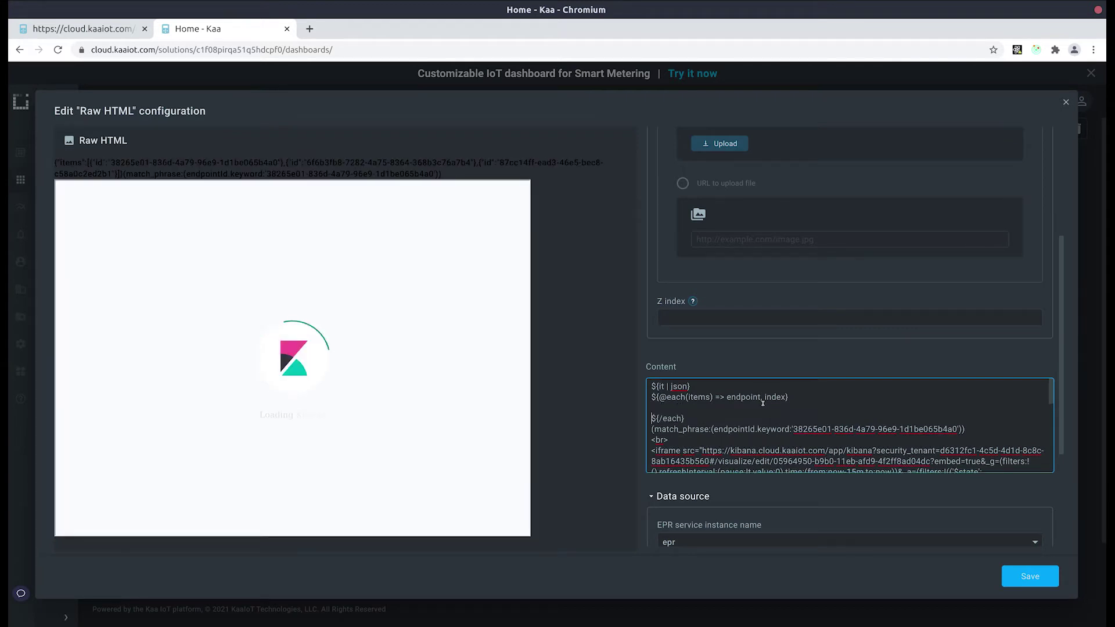
type("${")
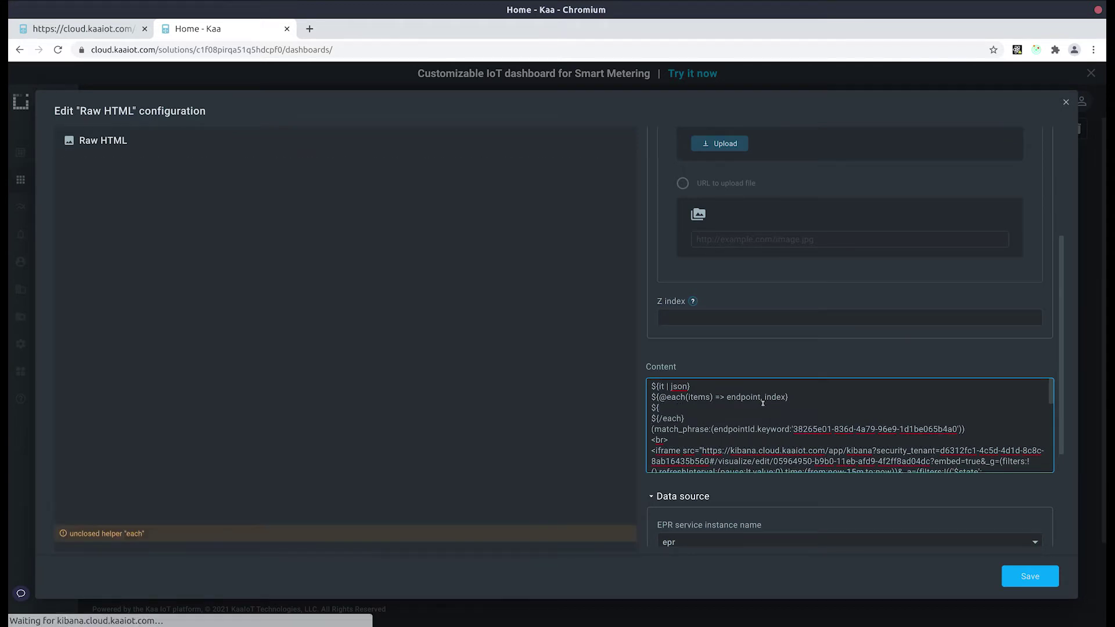
type("endpoint |")
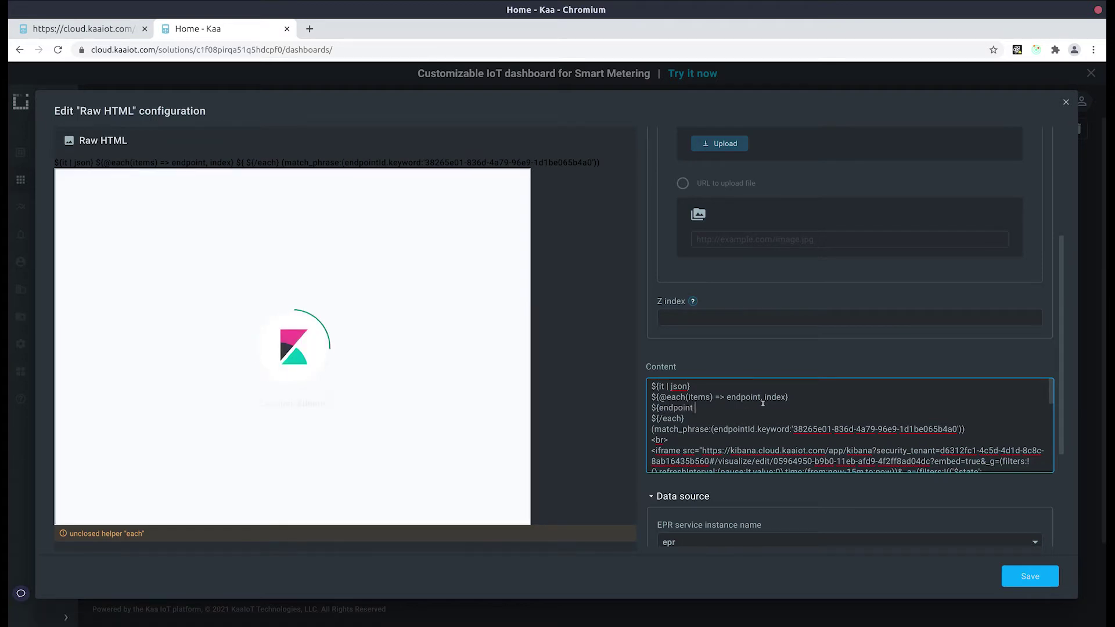
type(" json}")
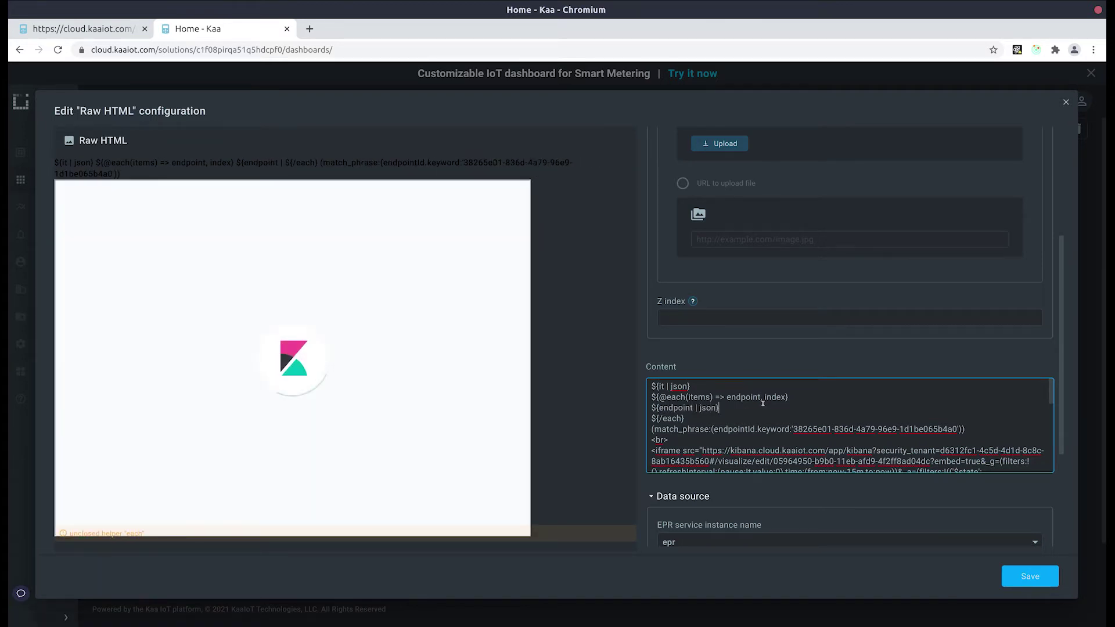
Insert <br><br> below ${it | json} and <br> below ${/each}, and highlight the loop's output in the preview.
left_click(715, 387)
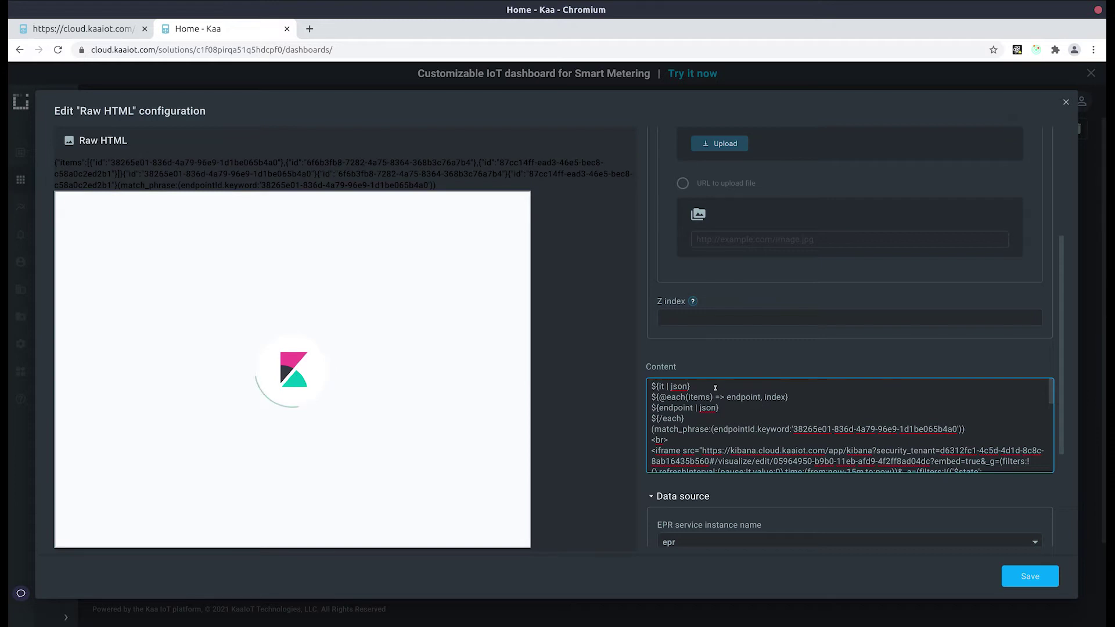
key("Return")
type("<br><br>")
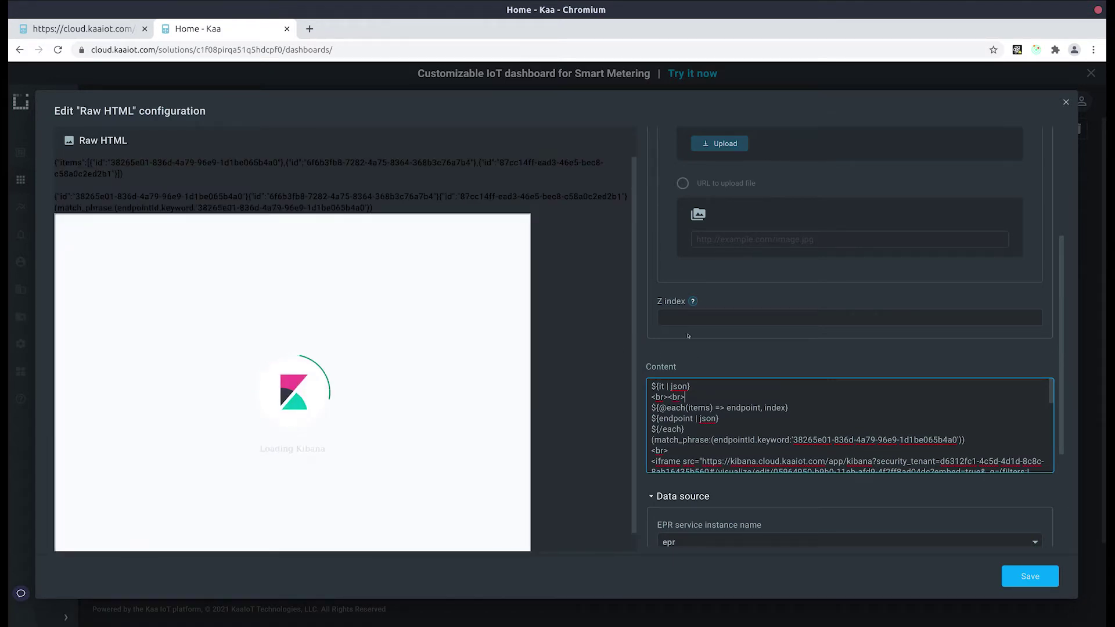
left_click(703, 430)
key("Return")
type("<br>")
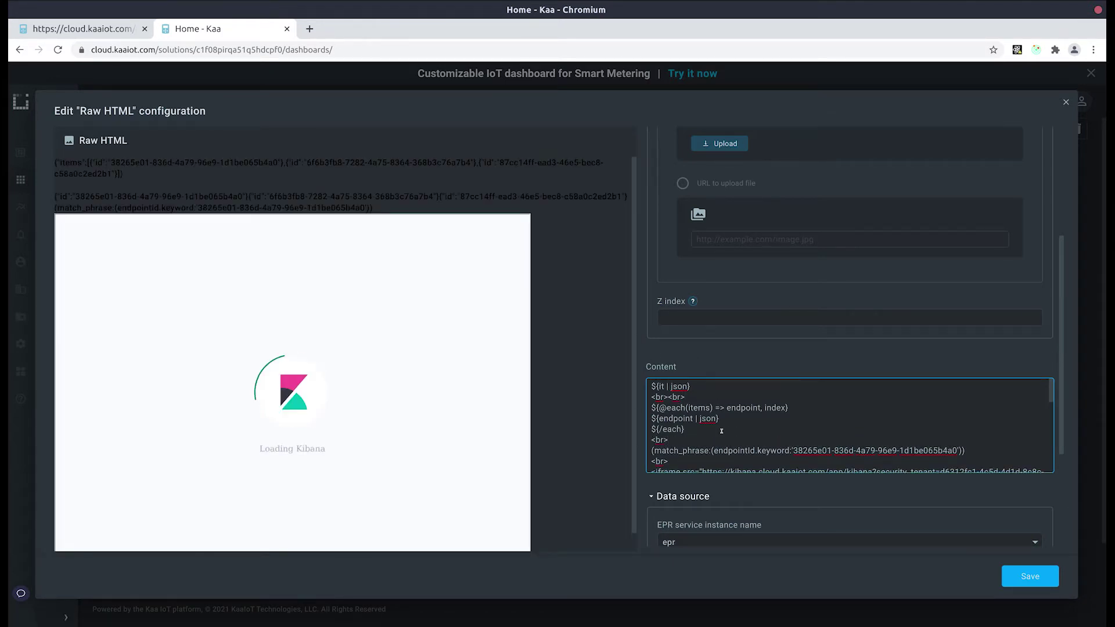
left_click_drag(52, 196, 626, 198)
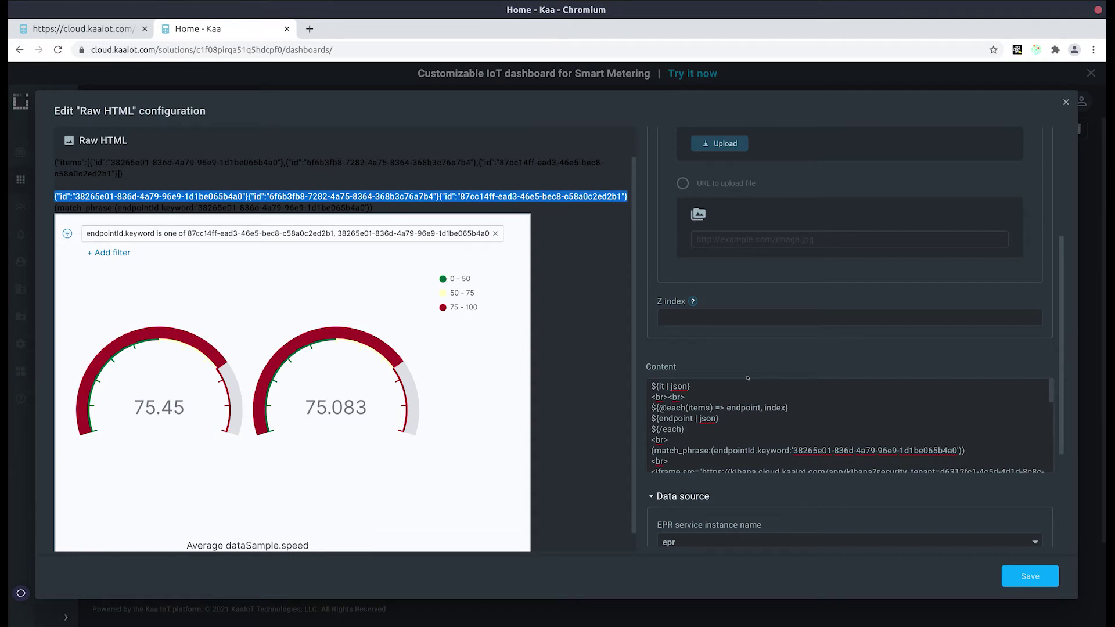
Copy the match_phrase condition from below the loop into the loop, on a new line under ${endpoint | json}.
left_click(734, 419)
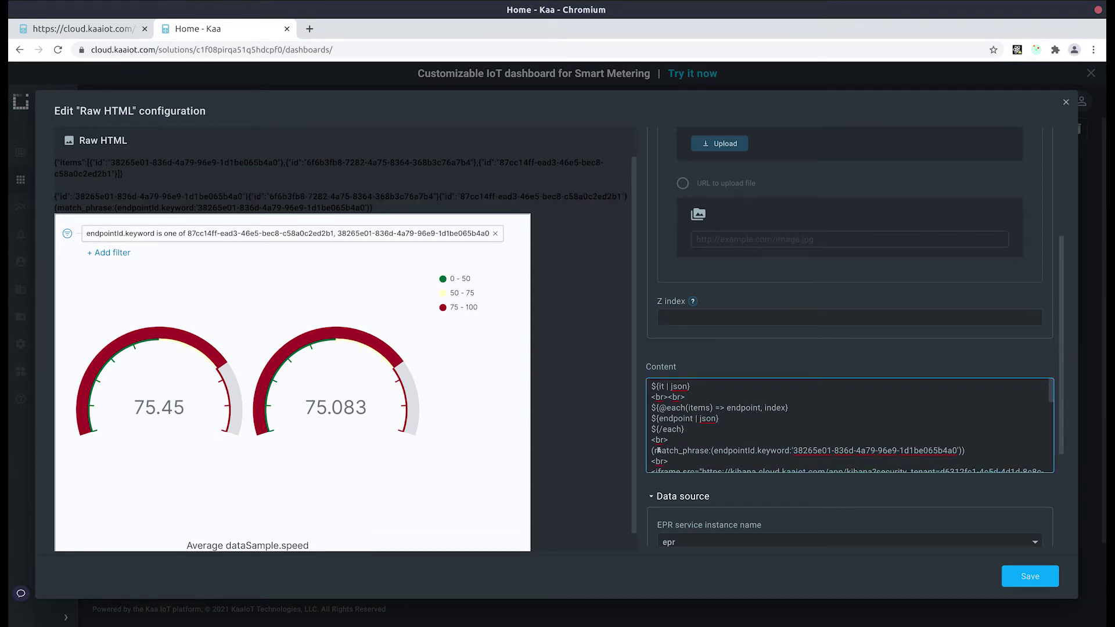
left_click_drag(651, 450, 966, 447)
key("ctrl+c")
left_click(746, 422)
key("Return")
key("ctrl+v")
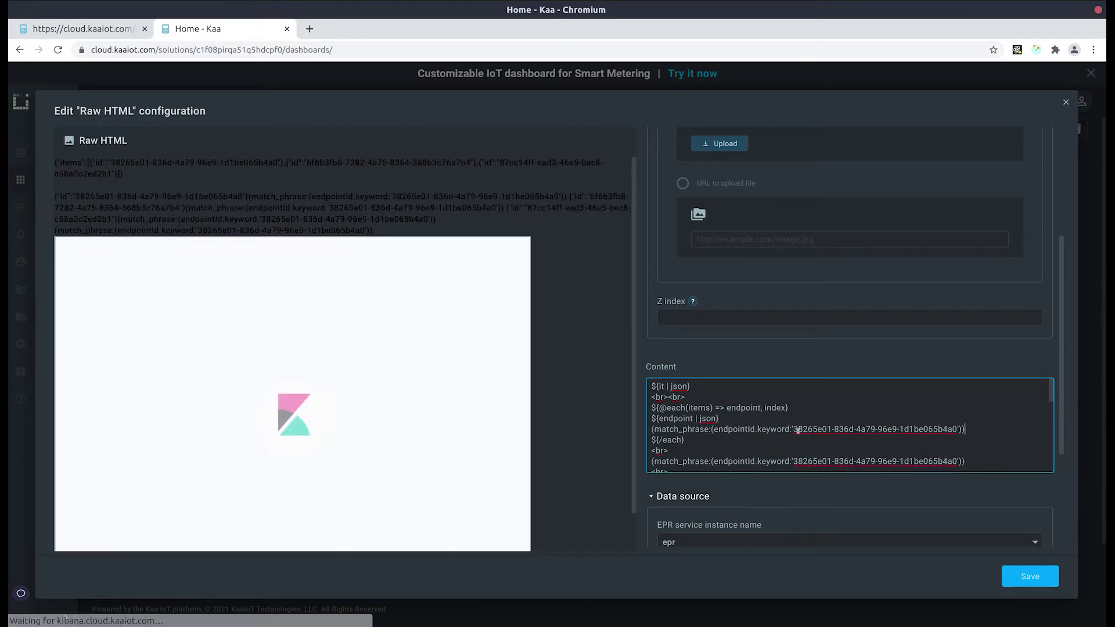
Replace the fixed endpoint ID in the loop's match_phrase condition with ${endpoint.id}.
left_click_drag(793, 430, 959, 429)
type("${}")
key("Left")
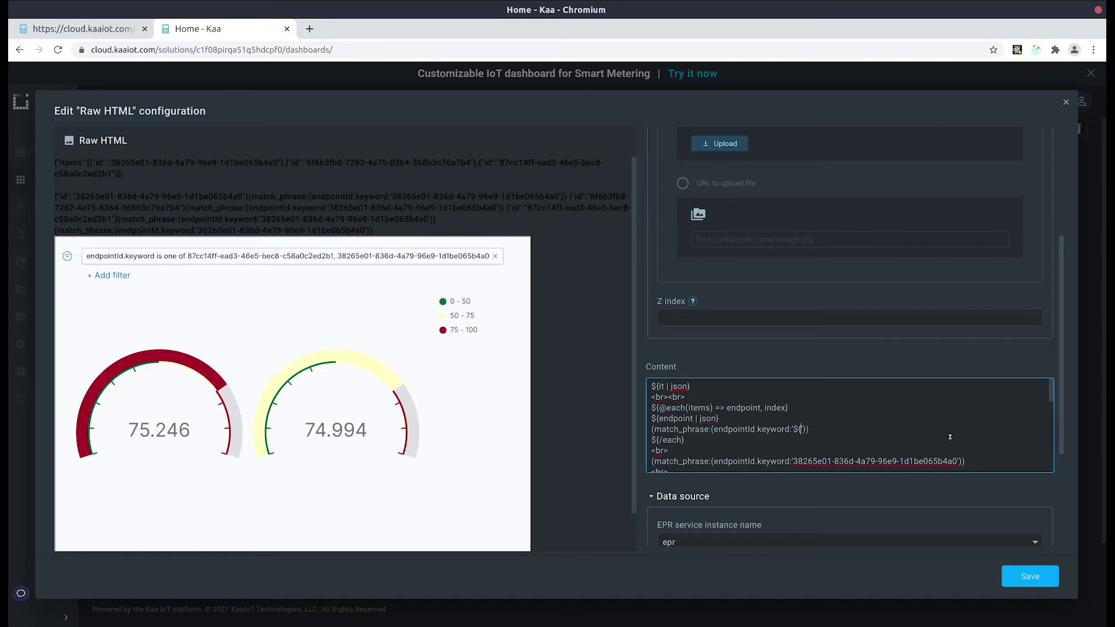
type("endpoint.id")
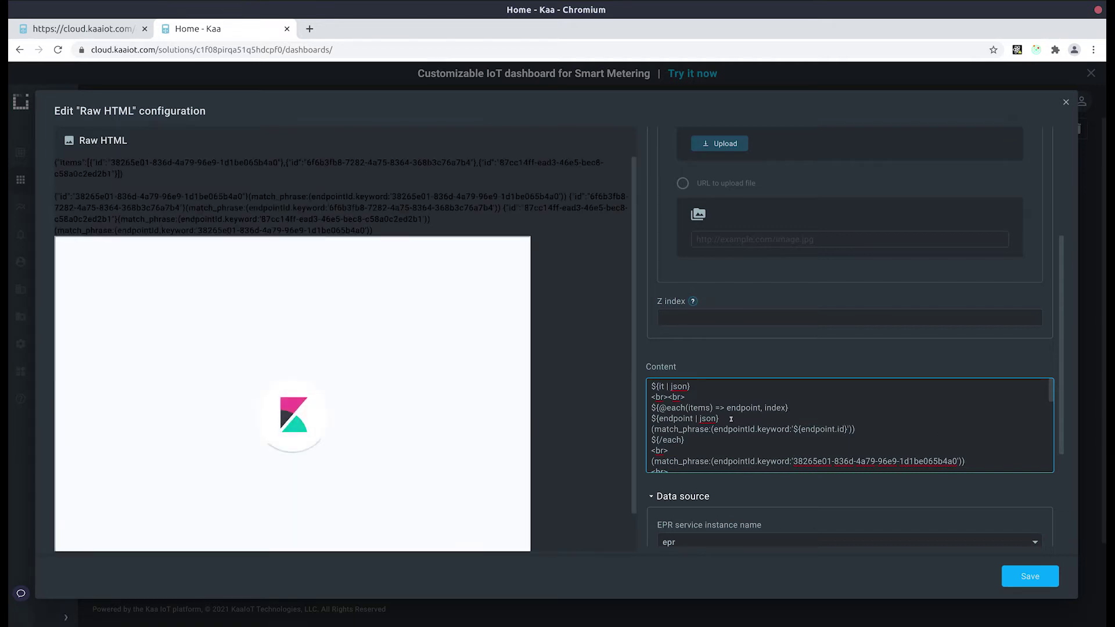
Remove the ${endpoint | json} line from the loop.
left_click_drag(731, 419, 641, 419)
key("BackSpace")
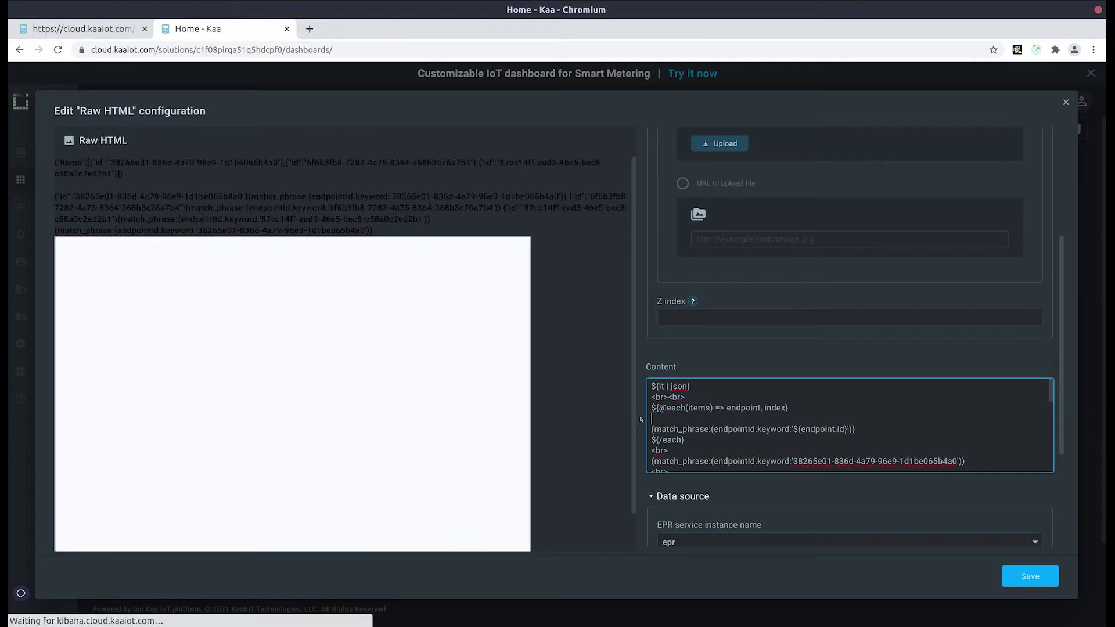
key("Delete")
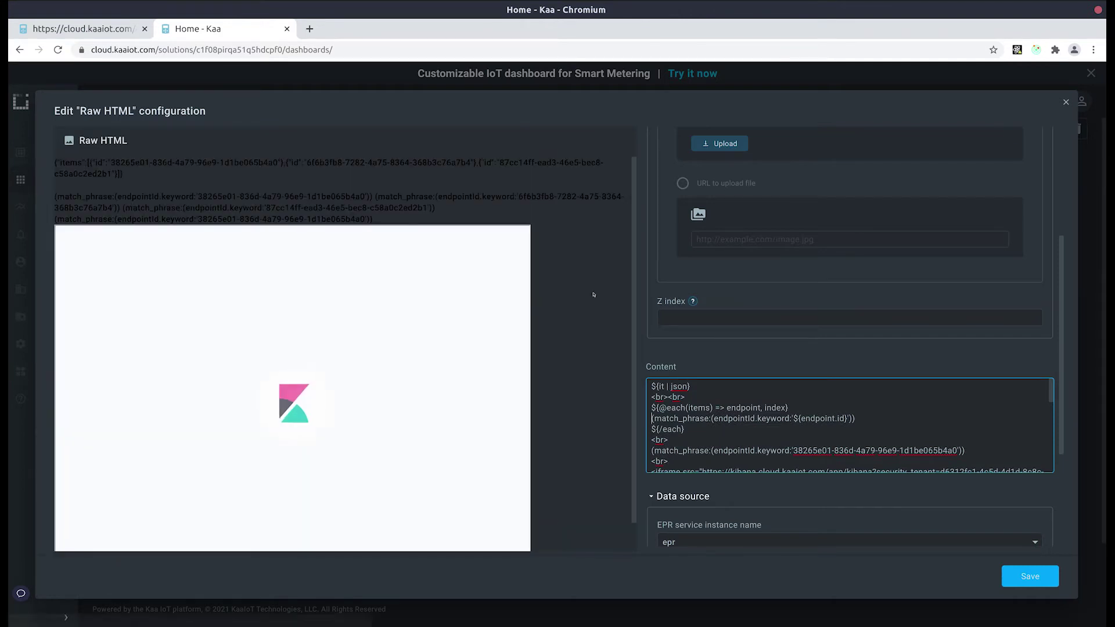
Duplicate the <br> line below ${/each} and inspect the generated conditions in the preview.
left_click(696, 441)
key("shift+Home")
key("ctrl+c")
key("End")
key("Return")
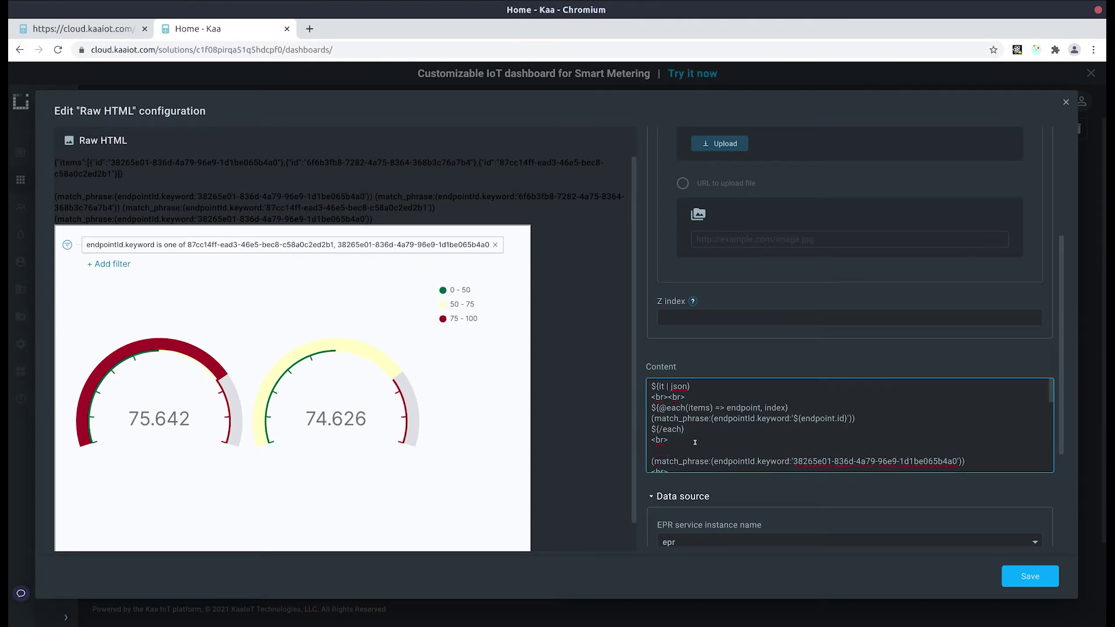
key("ctrl+v")
left_click_drag(156, 187, 364, 197)
left_click(273, 196)
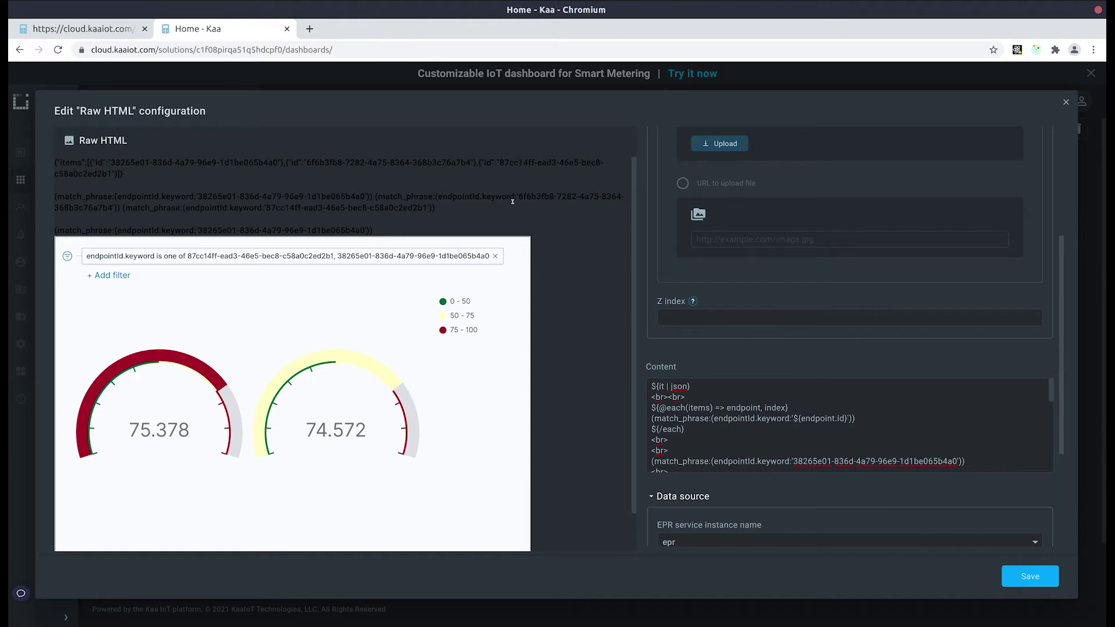
Add a comma after the loop's match_phrase condition, placed on its own line with an empty line above it.
left_click(850, 423)
left_click(863, 418)
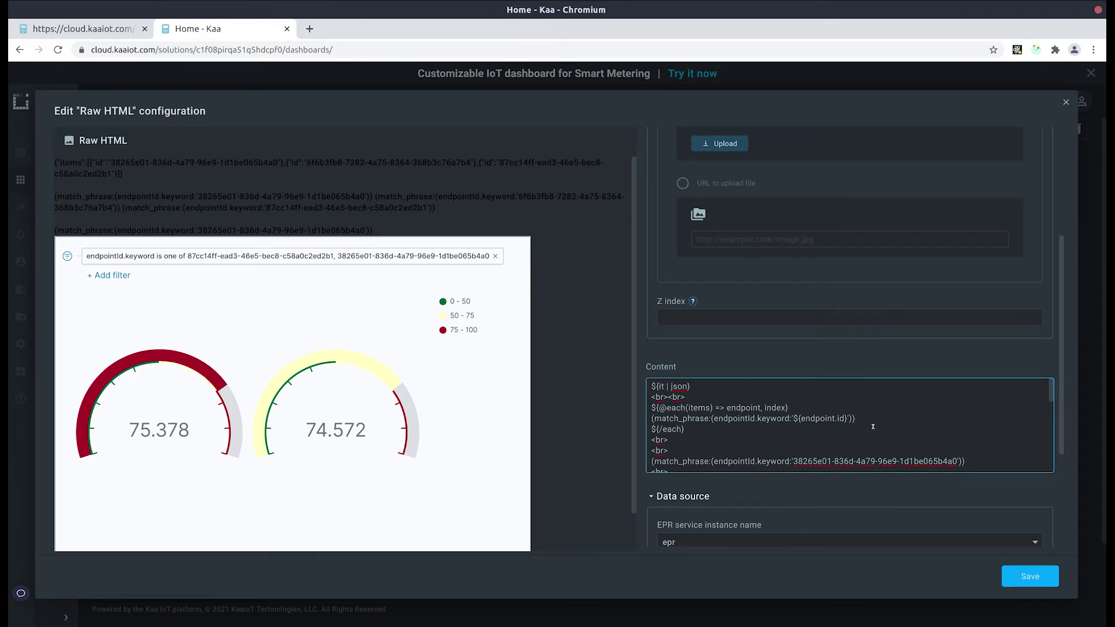
type(",")
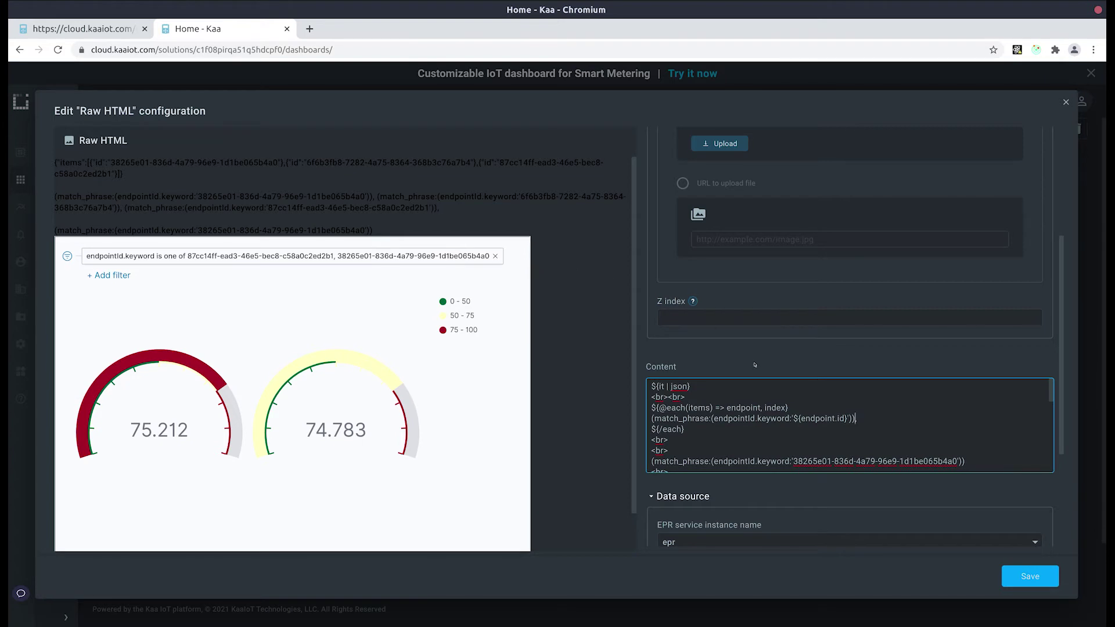
key("Return")
key("Return")
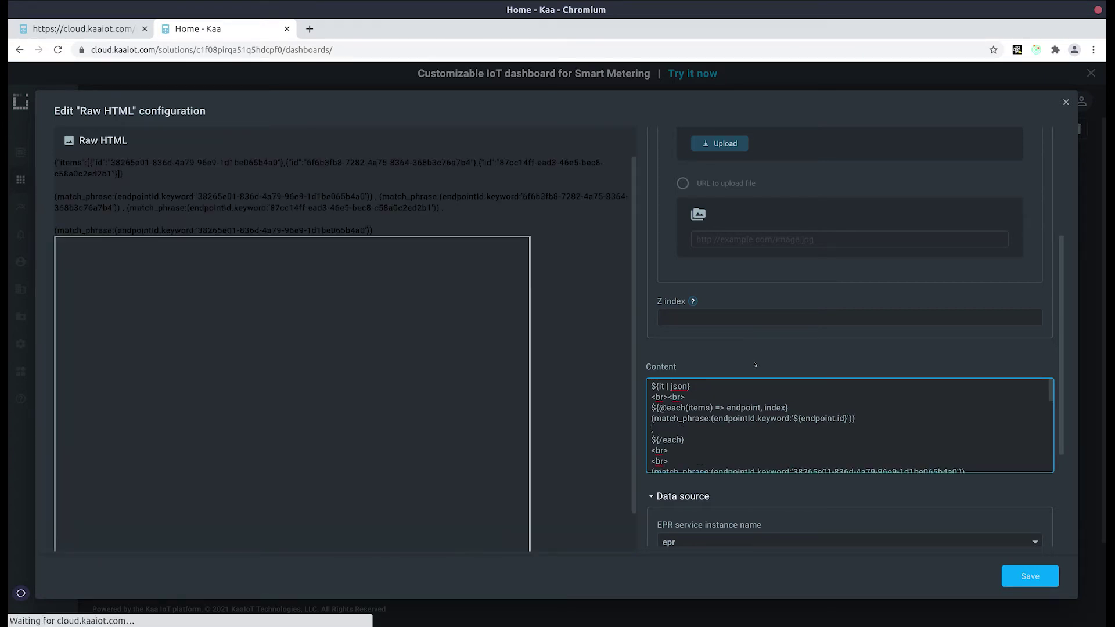
type("${")
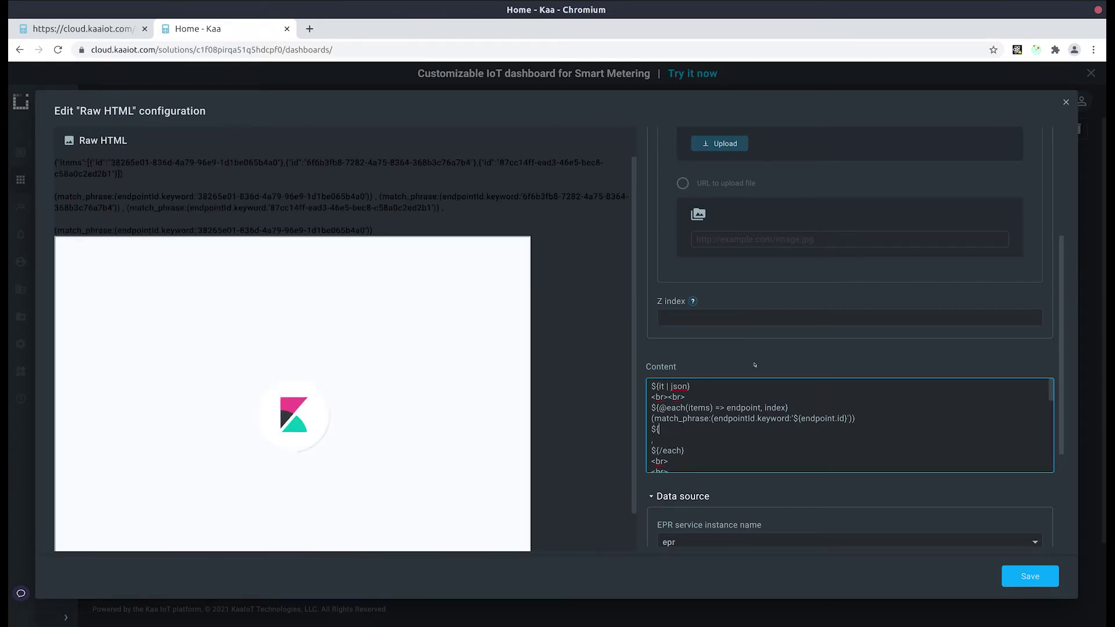
type("@if(")
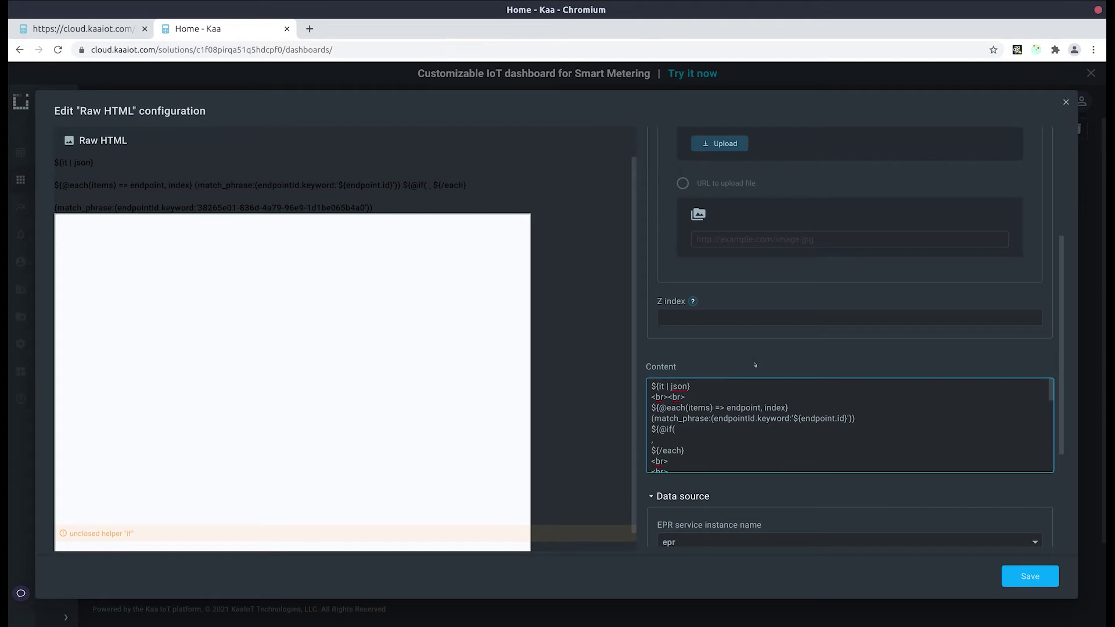
type("index != items")
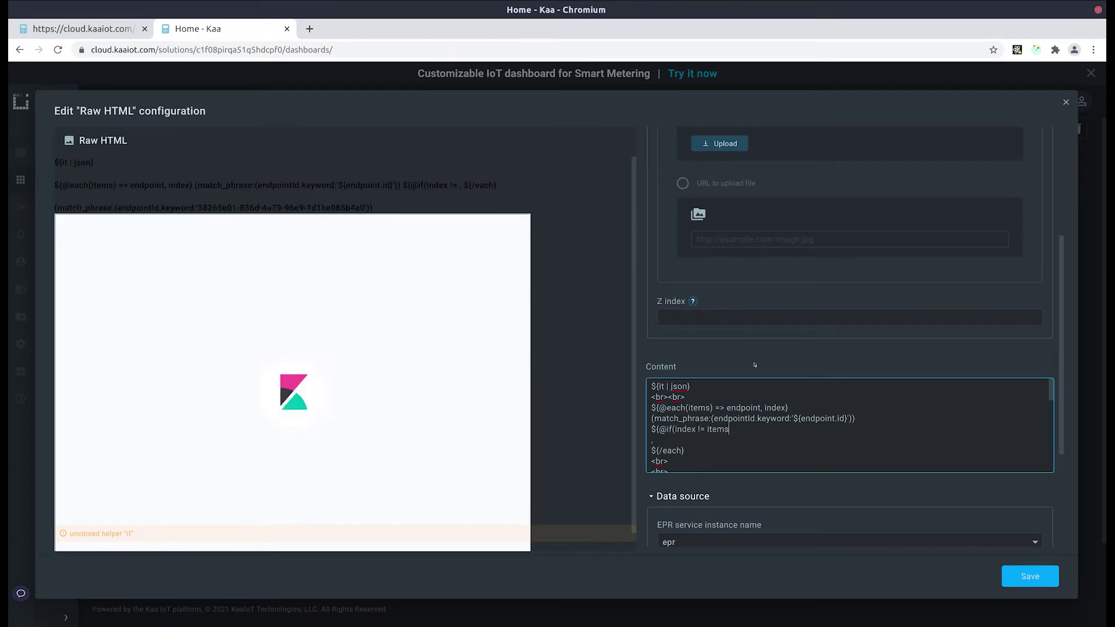
type(".length -")
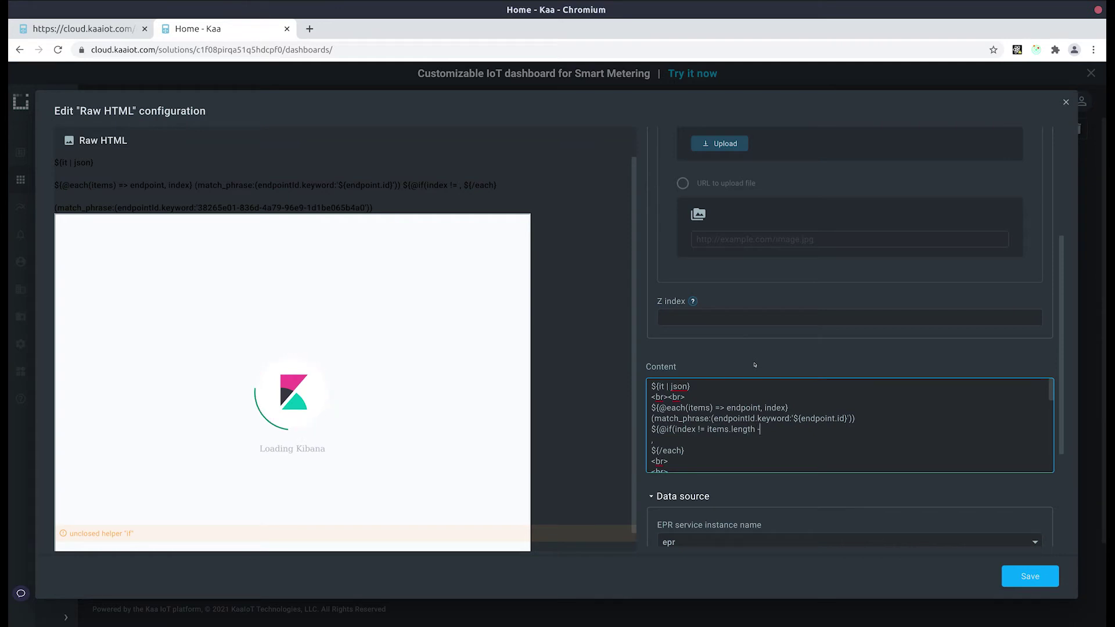
type(" 1)")
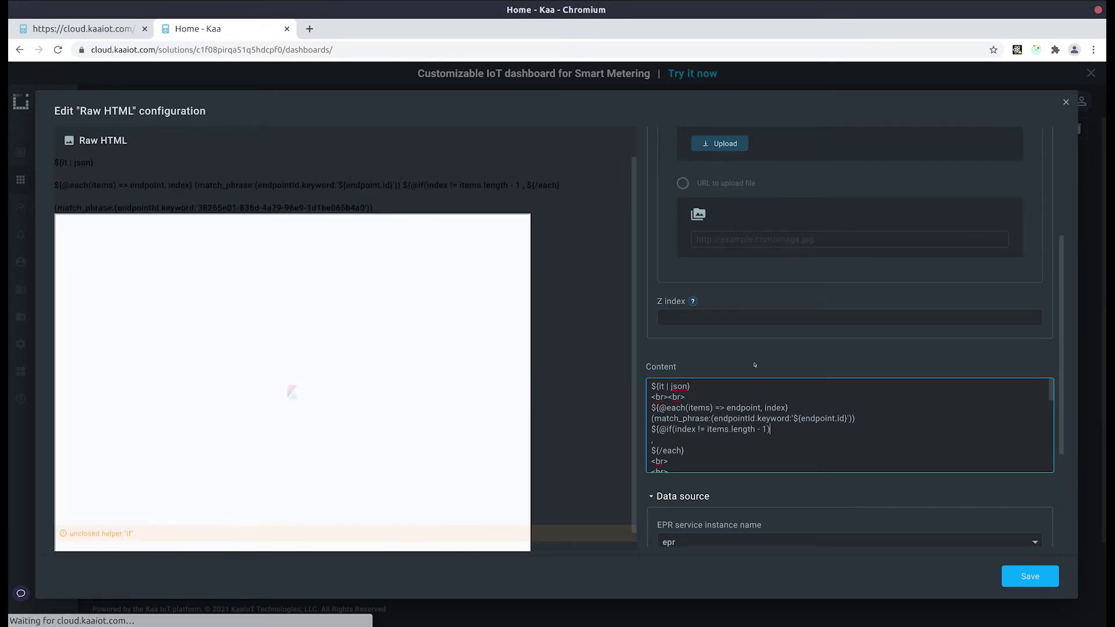
type("}")
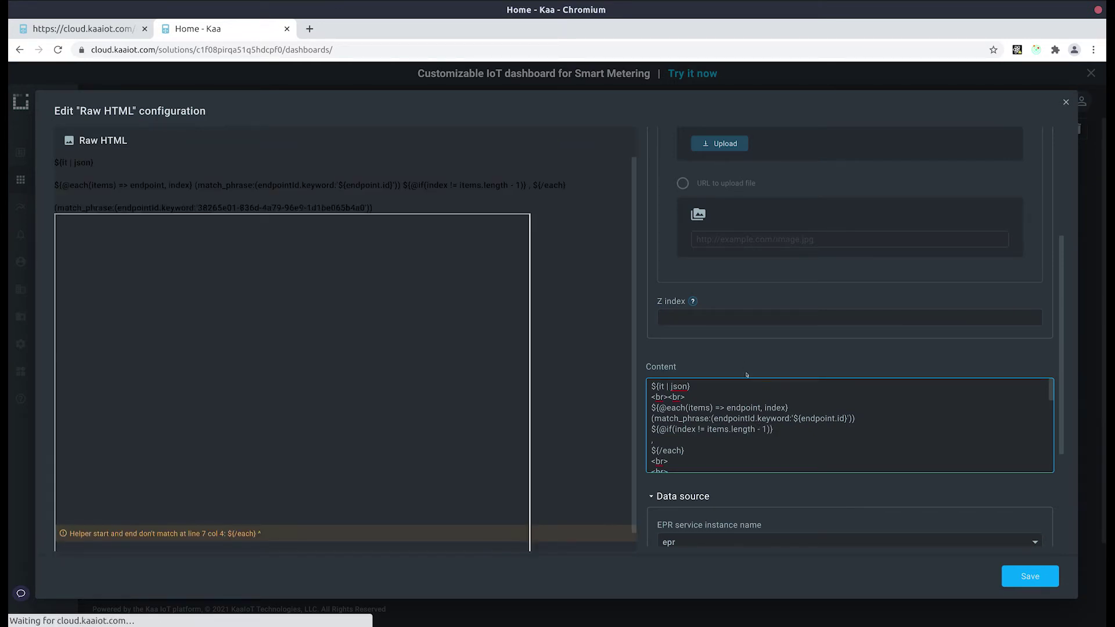
Close the condition with ${/if} below the comma and check the comma-separated match_phrase output in the preview.
left_click(662, 440)
key("Return")
type("${/if}")
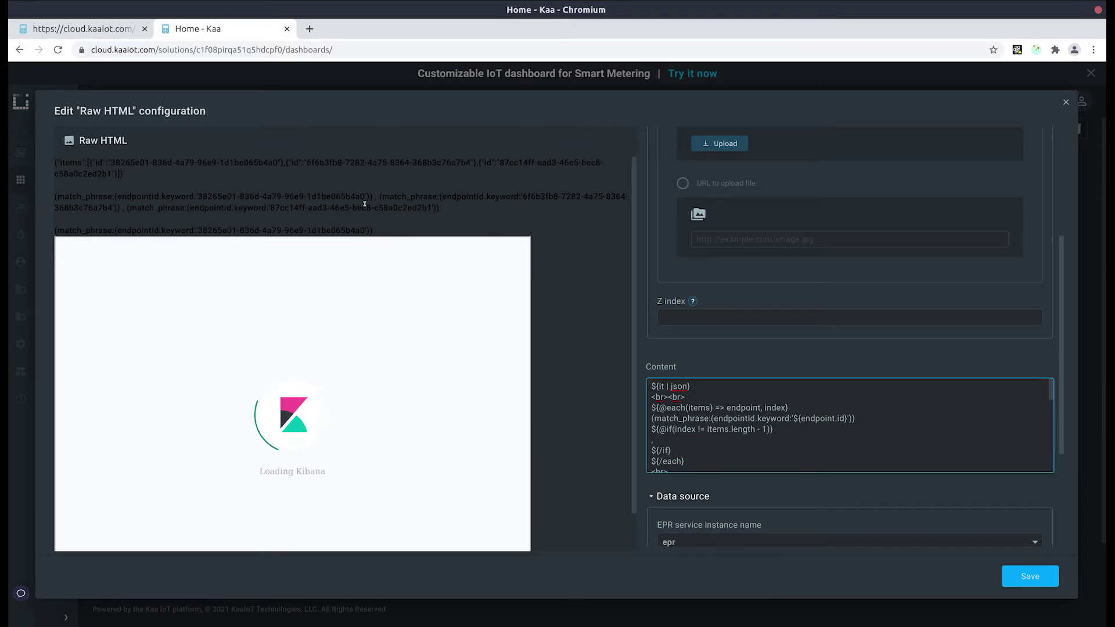
left_click_drag(439, 208, 341, 208)
left_click(347, 210)
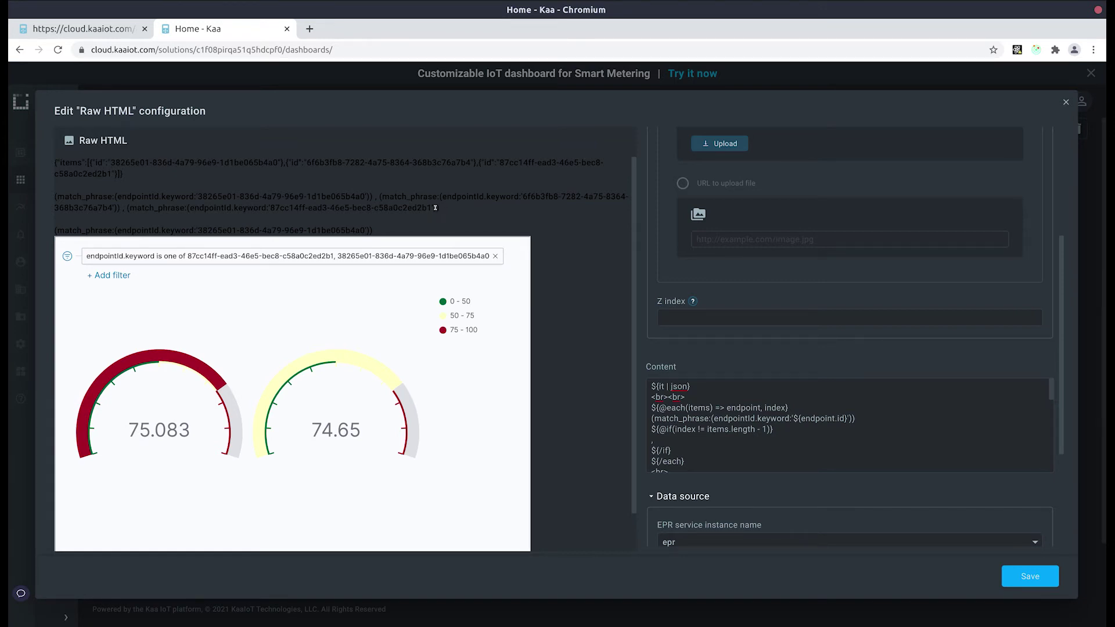
left_click(708, 430)
left_click(493, 283)
left_click_drag(438, 209, 53, 197)
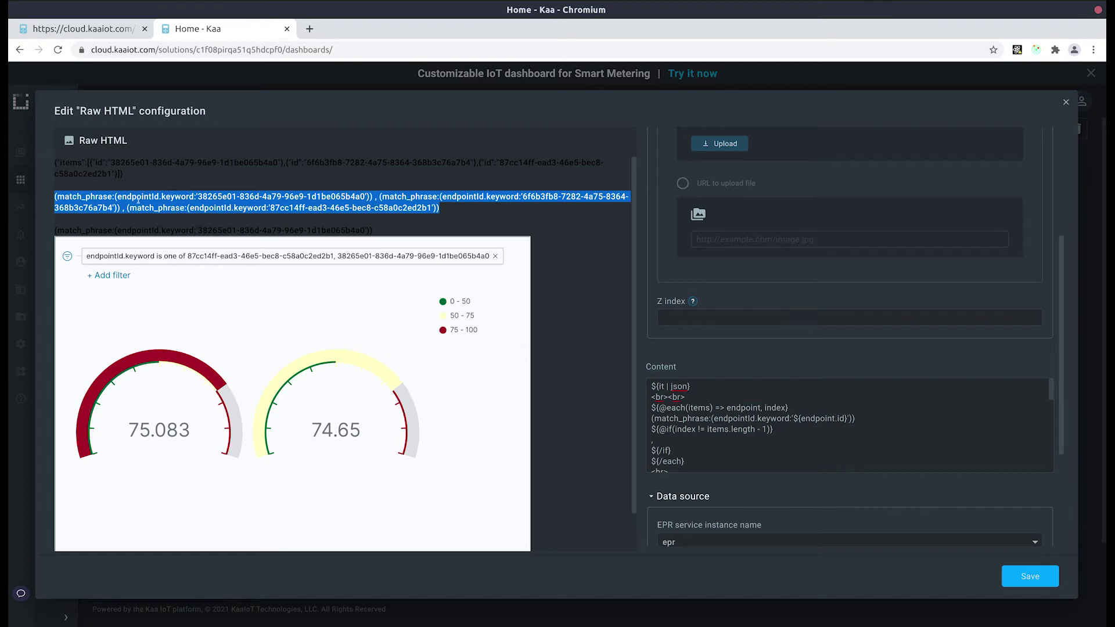
left_click(180, 220)
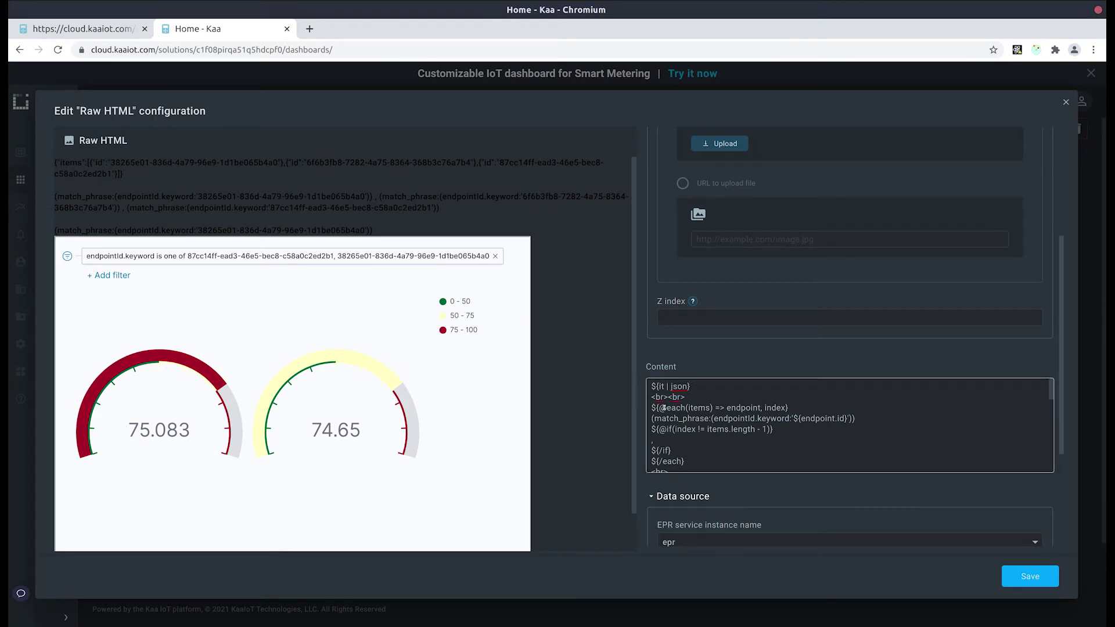
left_click_drag(653, 408, 692, 459)
key("ctrl+c")
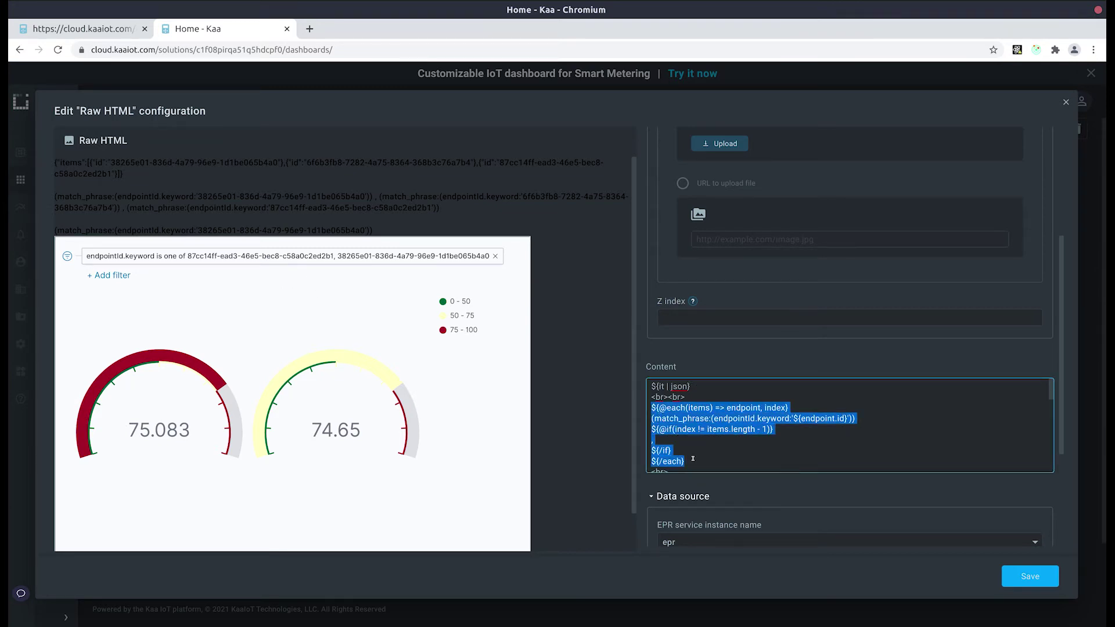
key("F12")
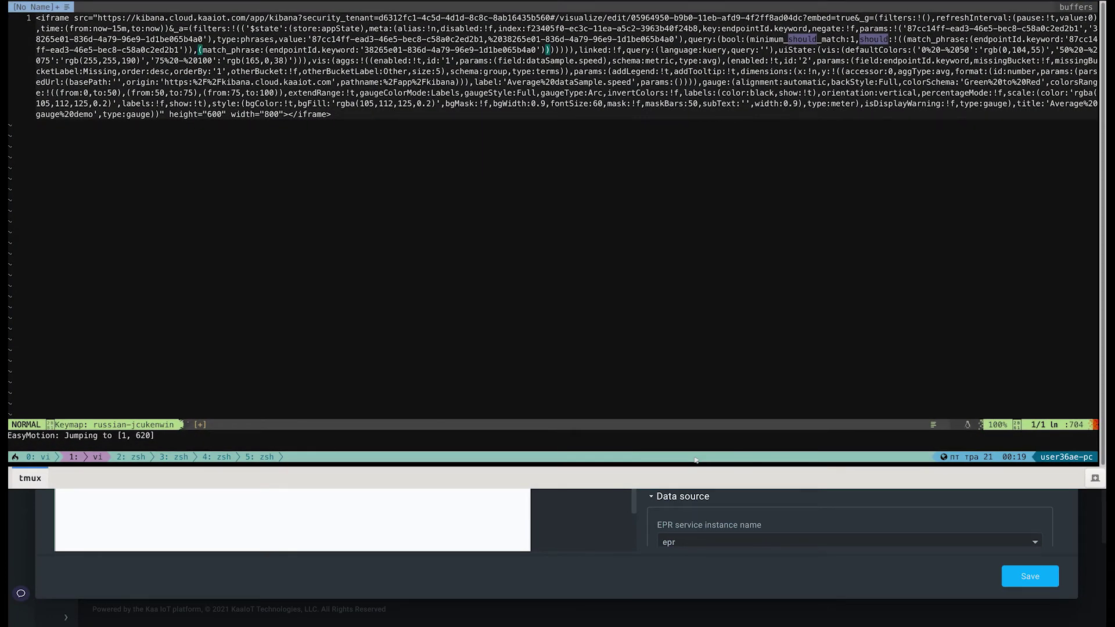
key("o")
key("Return")
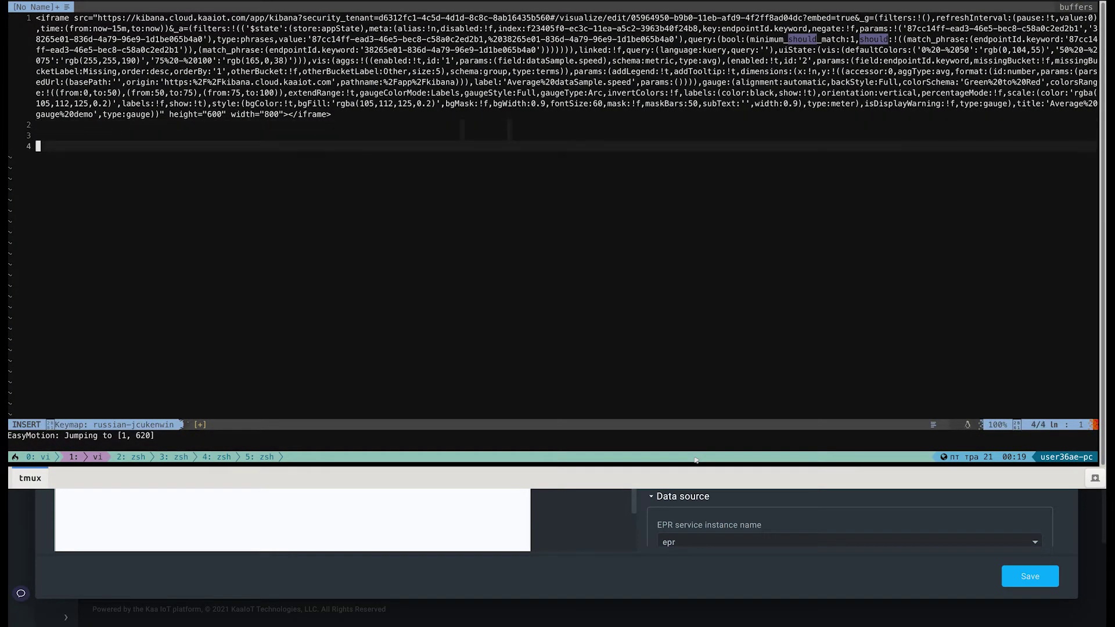
key("ctrl+shift+v")
key("Escape")
key("k")
key("k")
key("k")
key("k")
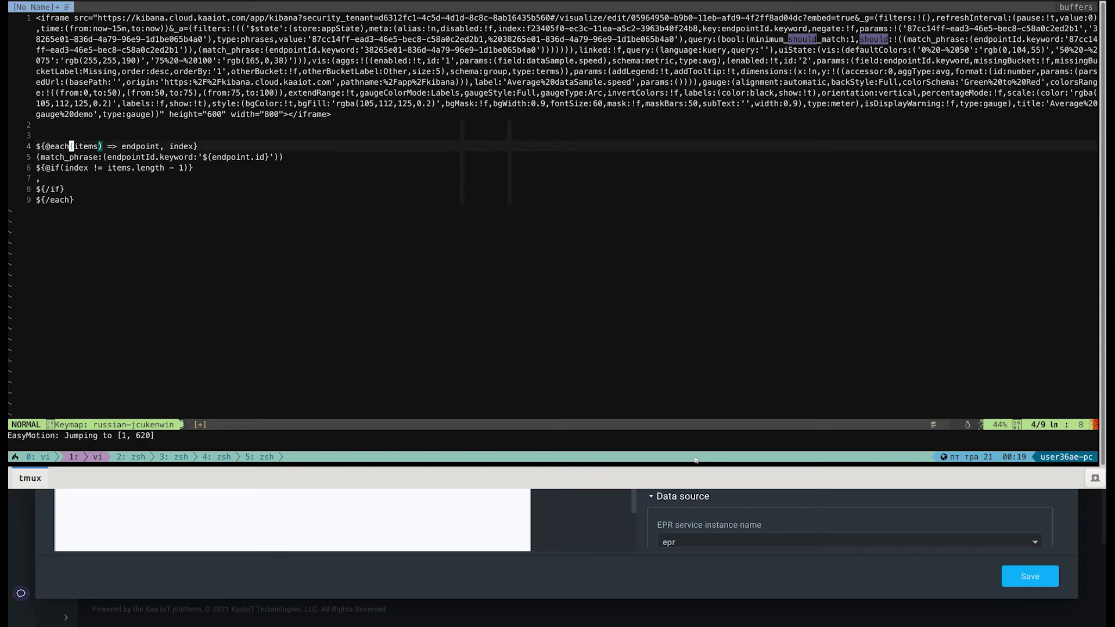
Join the pasted loop's lines below the iframe code into a single line.
key("V")
key("G")
key("J")
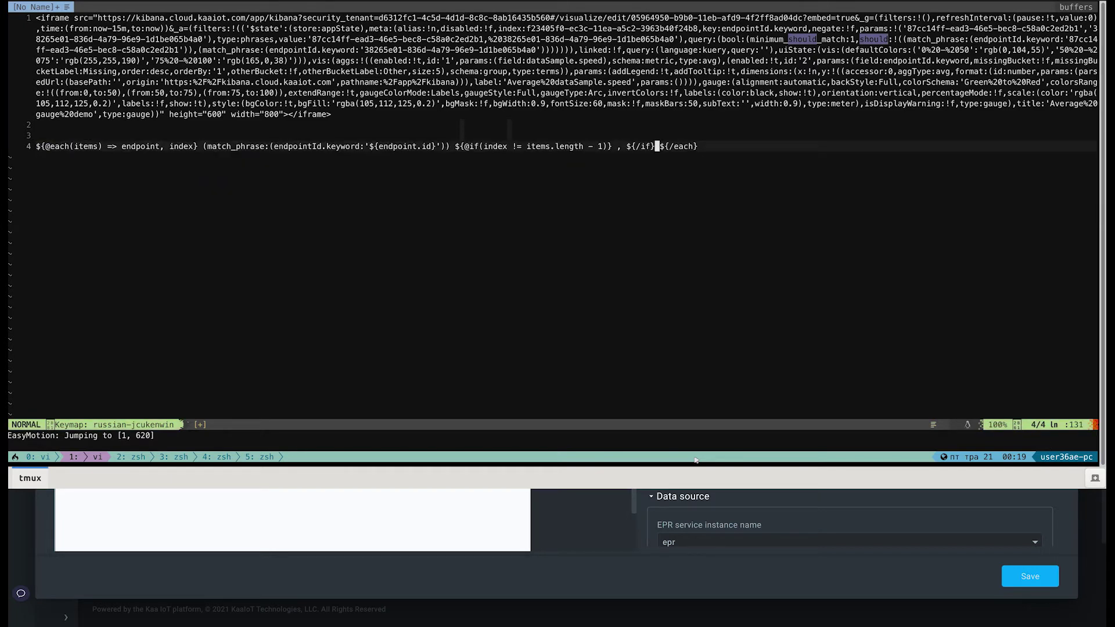
Remove the spaces between the joined parts of the loop: around the match_phrase condition, the if opening, the comma, ${/if} and ${/each}.
key("x")
key("h")
key("h")
key("h")
key("h")
key("h")
key("h")
key("h")
key("h")
key("h")
key("x")
key("l")
key("x")
key("b")
key("b")
key("b")
key("b")
key("b")
key("b")
key("b")
key("b")
key("b")
key("b")
key("b")
key("b")
key("l")
key("l")
key("l")
key("x")
key("b")
key("b")
key("b")
key("b")
key("b")
key("b")
key("b")
key("b")
key("b")
key("b")
key("b")
key("h")
key("x")
Find the first hard-coded match_phrase condition in the iframe's should list and delete it together with its following comma.
type("sksmatch")
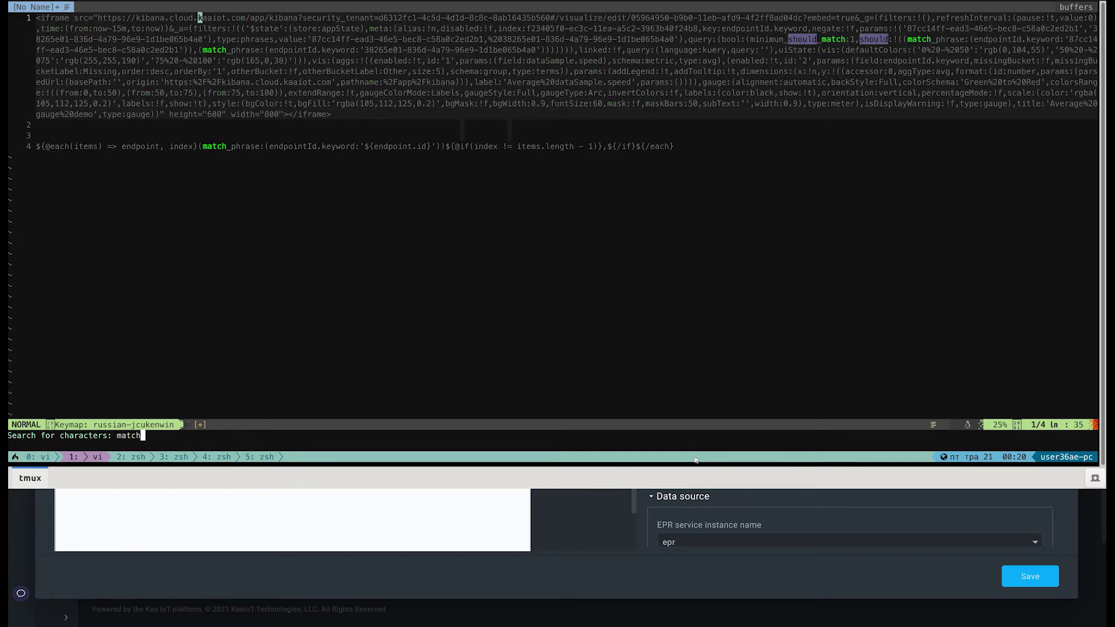
type("_ph")
key("Return")
key("s")
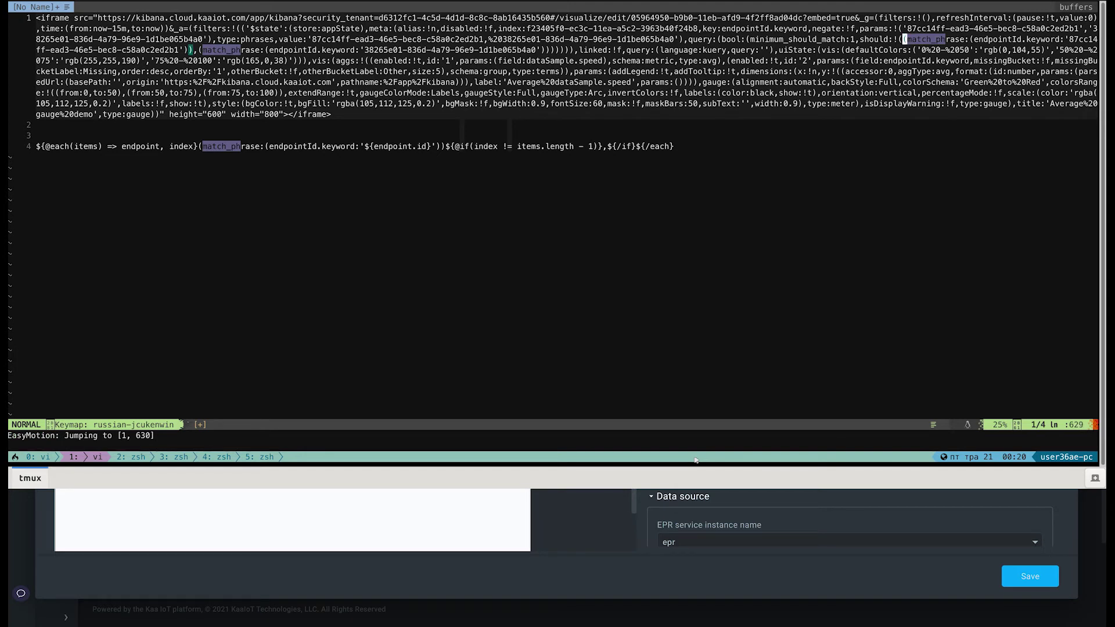
key("slash")
type("match")
key("Return")
key("v")
key("dollar")
key("y")
key("2")
key("f")
key("parenleft")
key("v")
key("dollar")
key("Escape")
key("v")
key("percent")
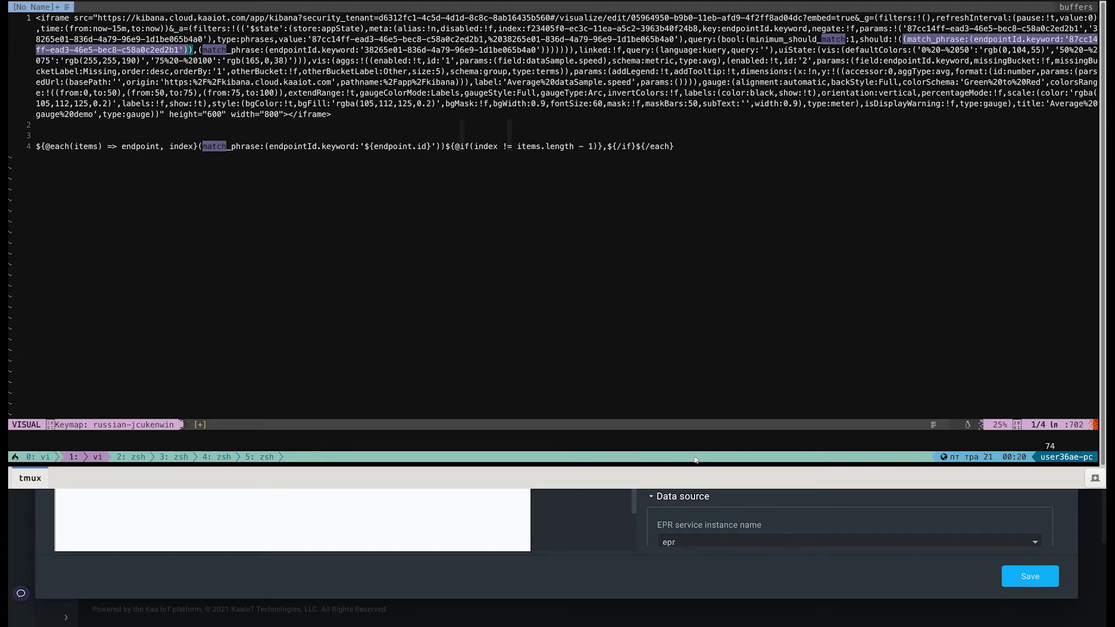
key("d")
key("x")
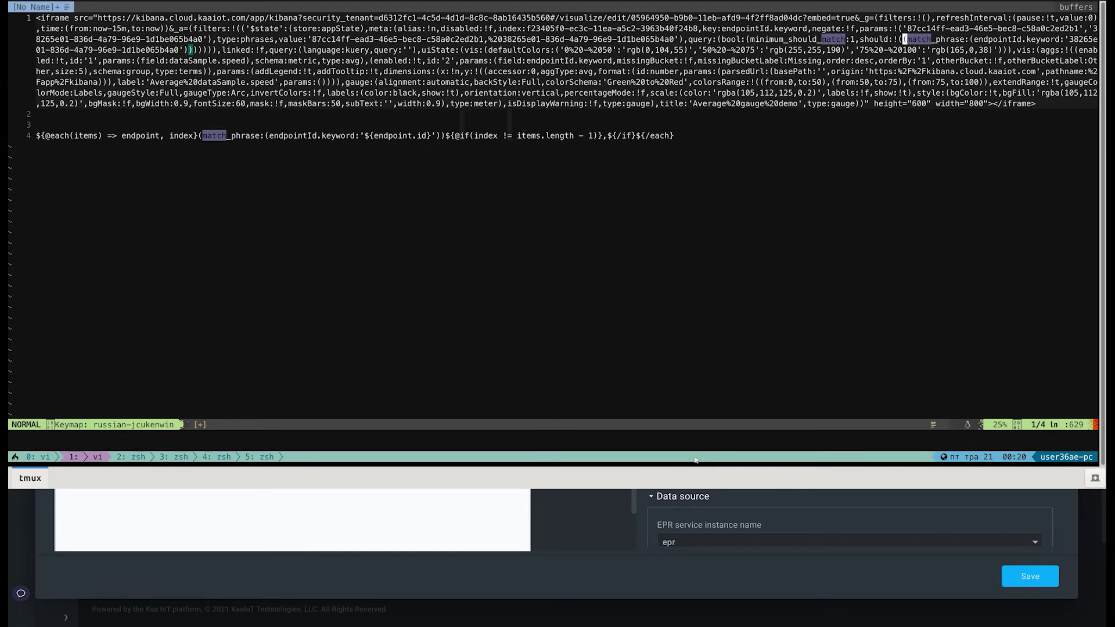
Delete the remaining hard-coded match_phrase condition, leaving the should list's parentheses empty.
key("v")
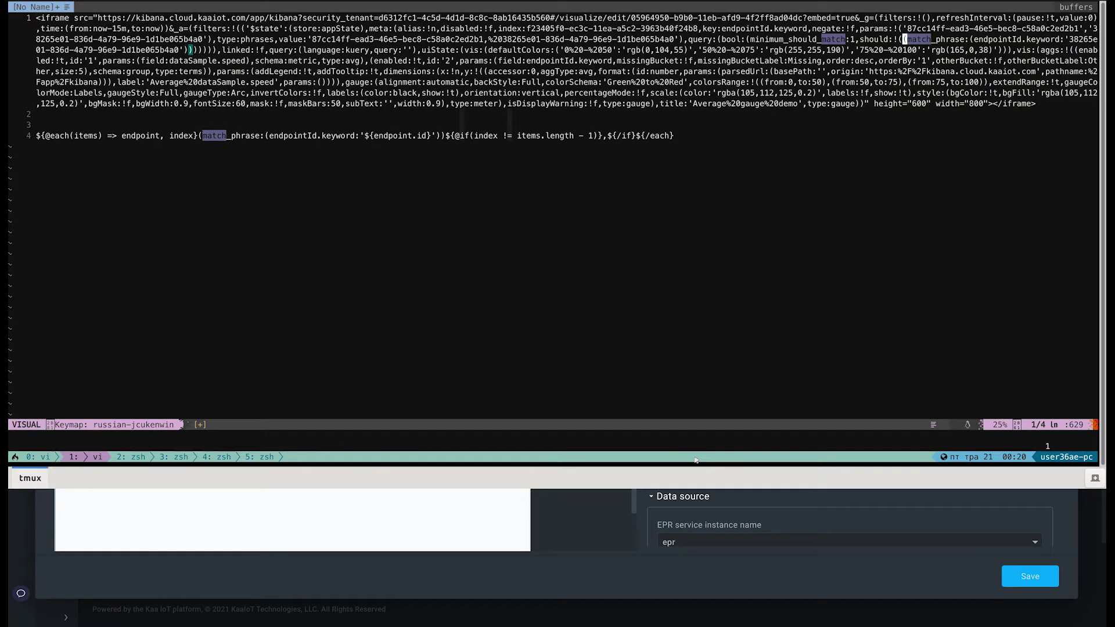
key("percent")
type("d")
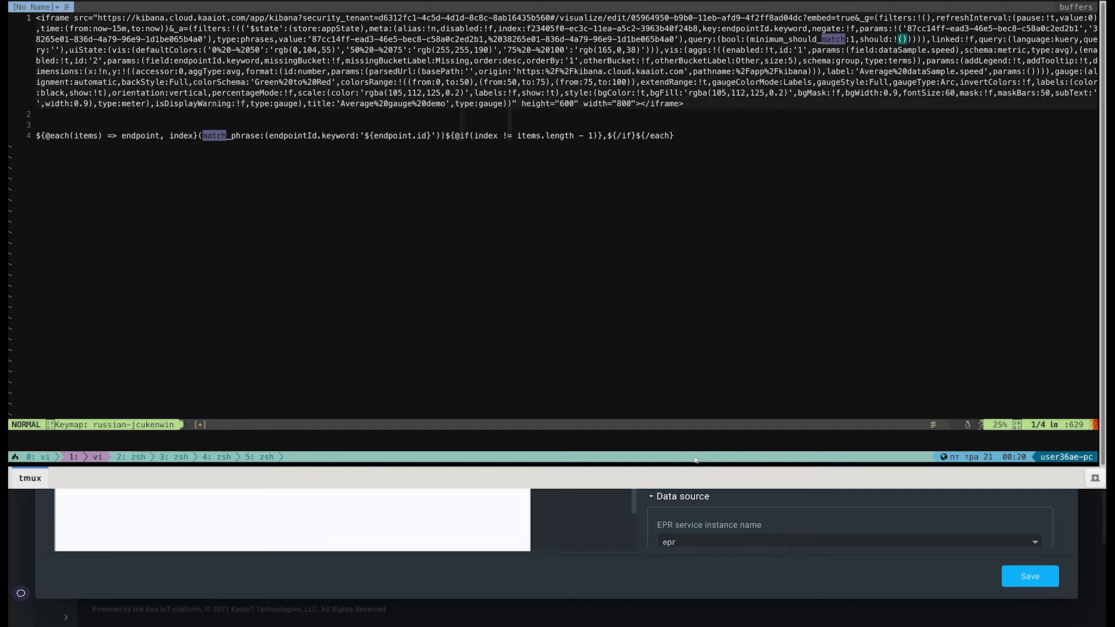
type("a")
key("Escape")
key("slash")
type("should")
key("Return")
key("f")
key("parenleft")
key("v")
key("i")
key("parenleft")
key("p")
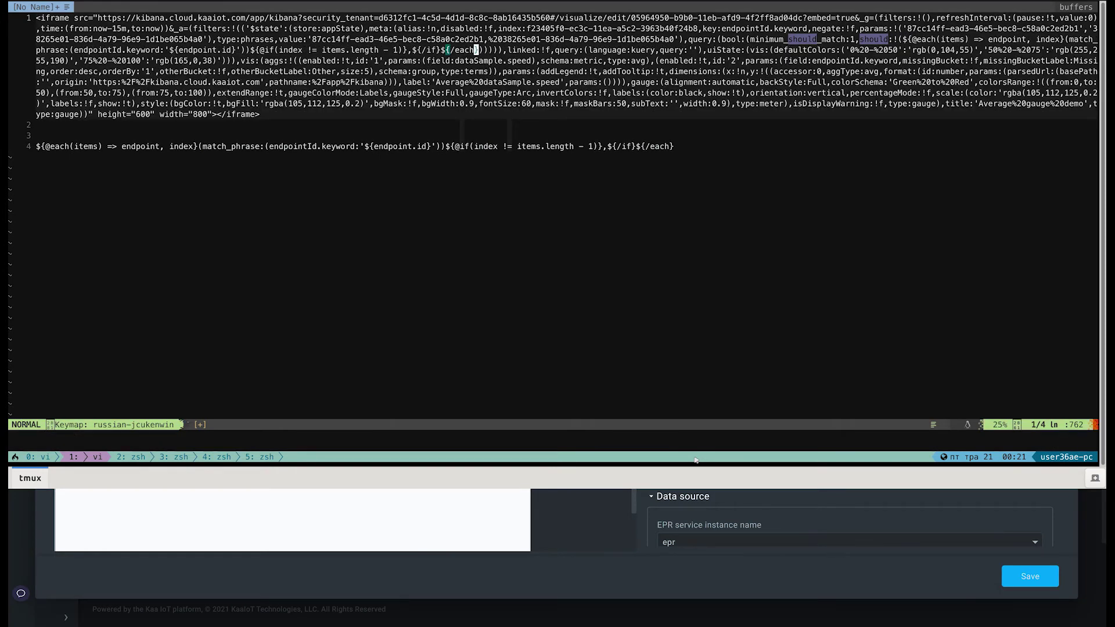
Copy the edited iframe line and paste it over the old iframe in the Raw HTML widget's Content in the browser.
key("shift+v")
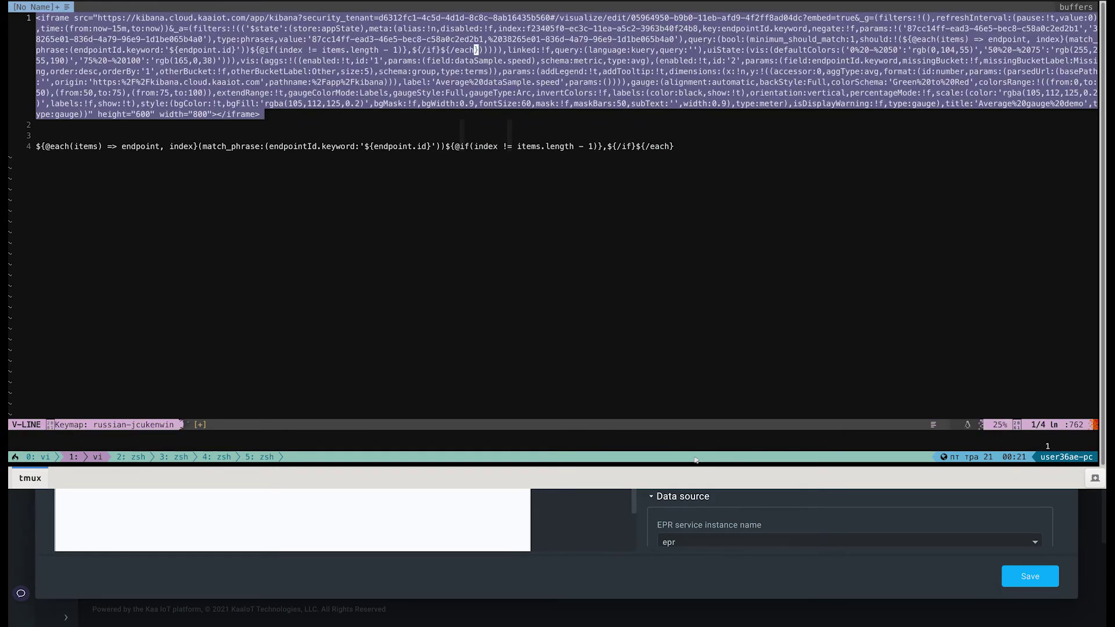
key("y")
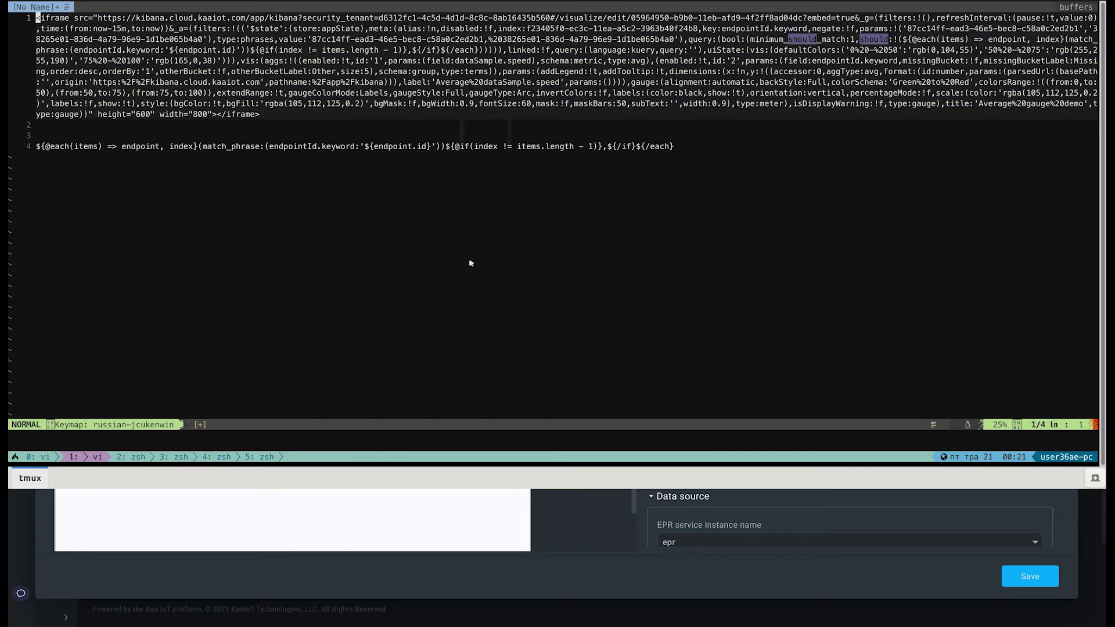
left_click(760, 499)
left_click(755, 497)
left_click(717, 437)
key("ctrl+v")
scroll(717, 436, "up", 1)
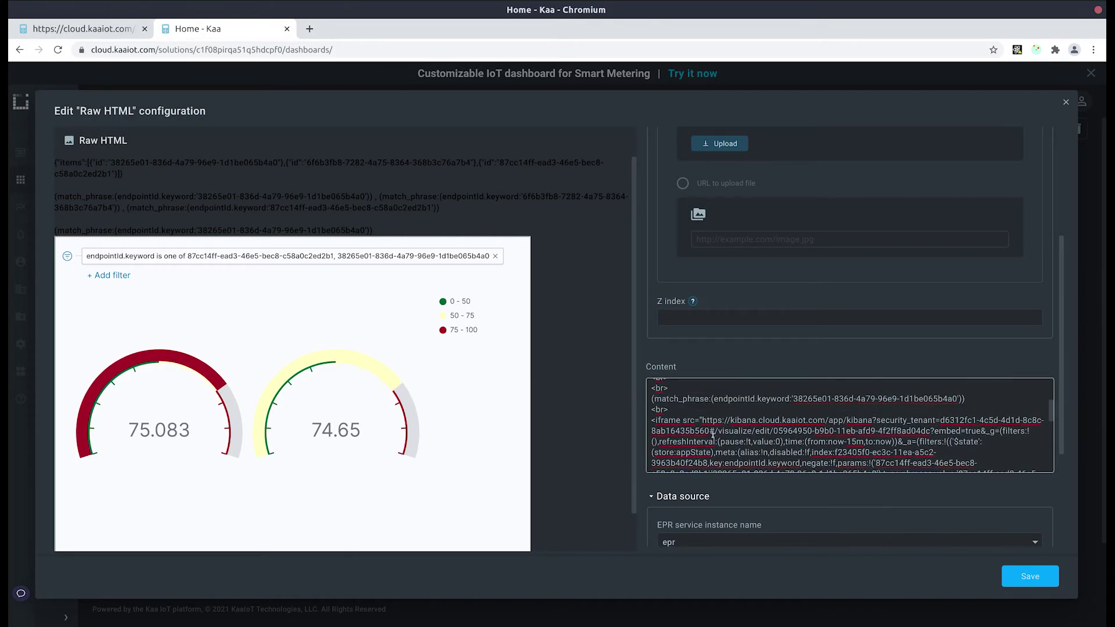
left_click_drag(651, 420, 810, 483)
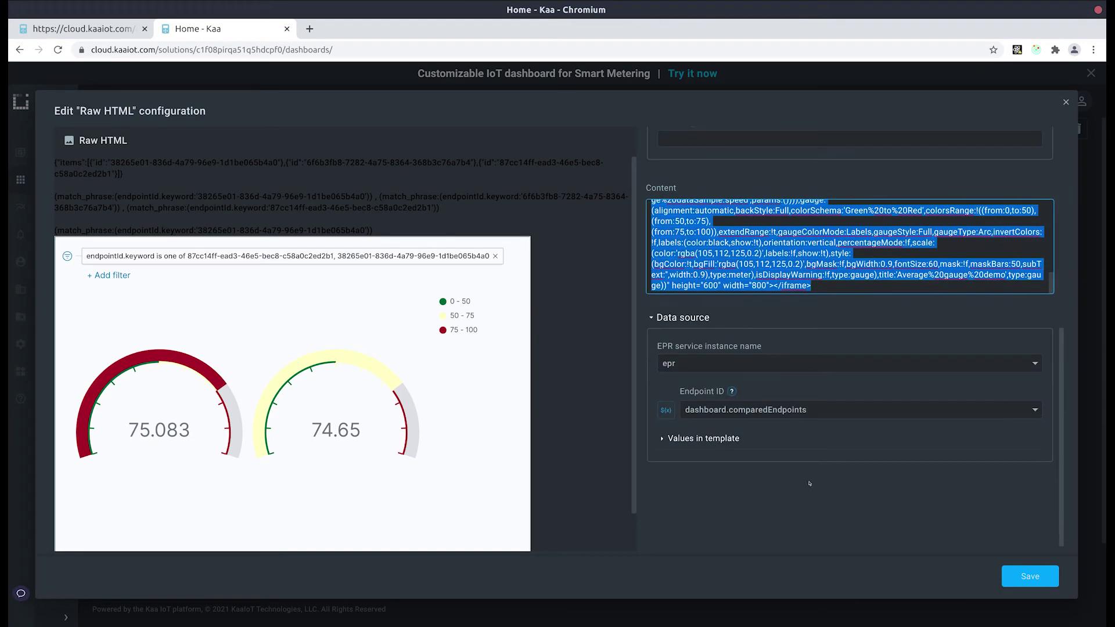
left_click(841, 285)
key("Return")
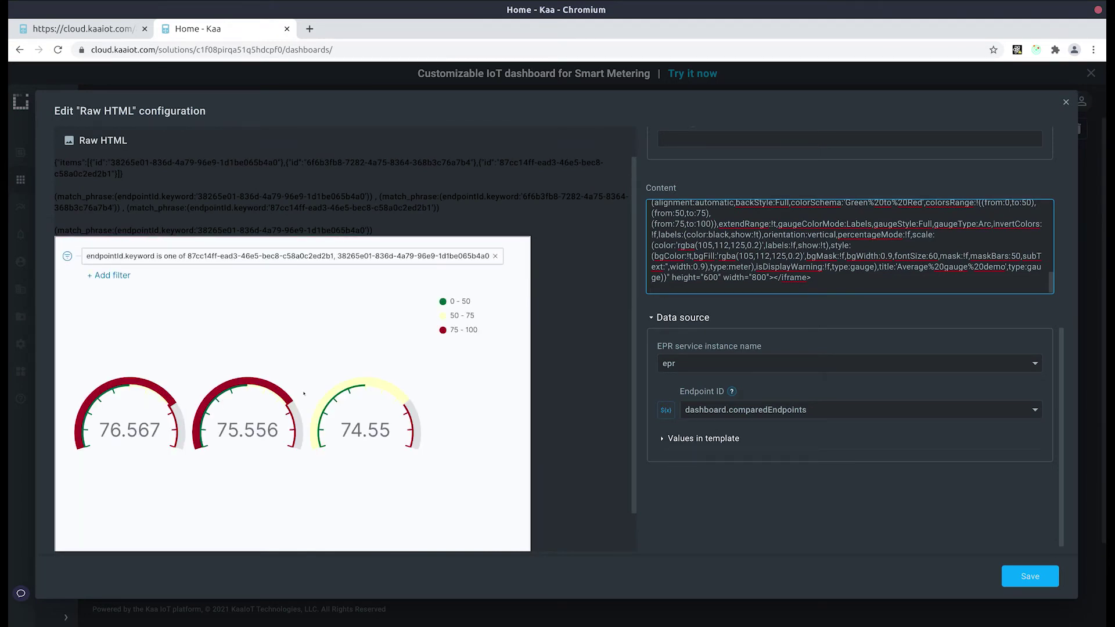
Remove the JSON output, test loop, sample match_phrase and line breaks above the iframe, keeping only the iframe in the Content.
mouse_move(138, 381)
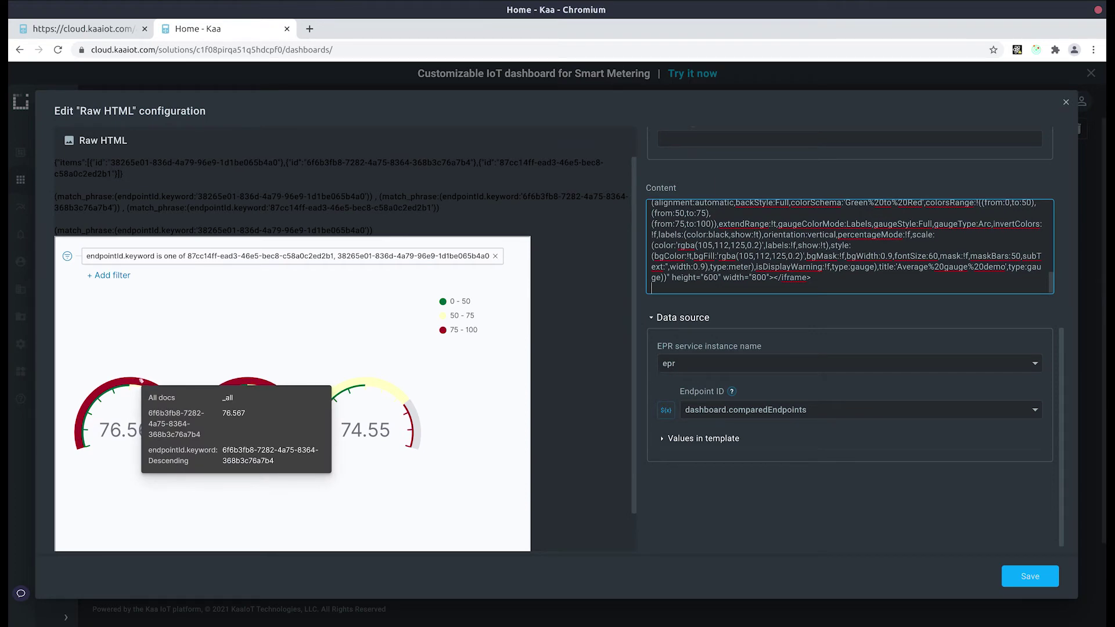
mouse_move(388, 385)
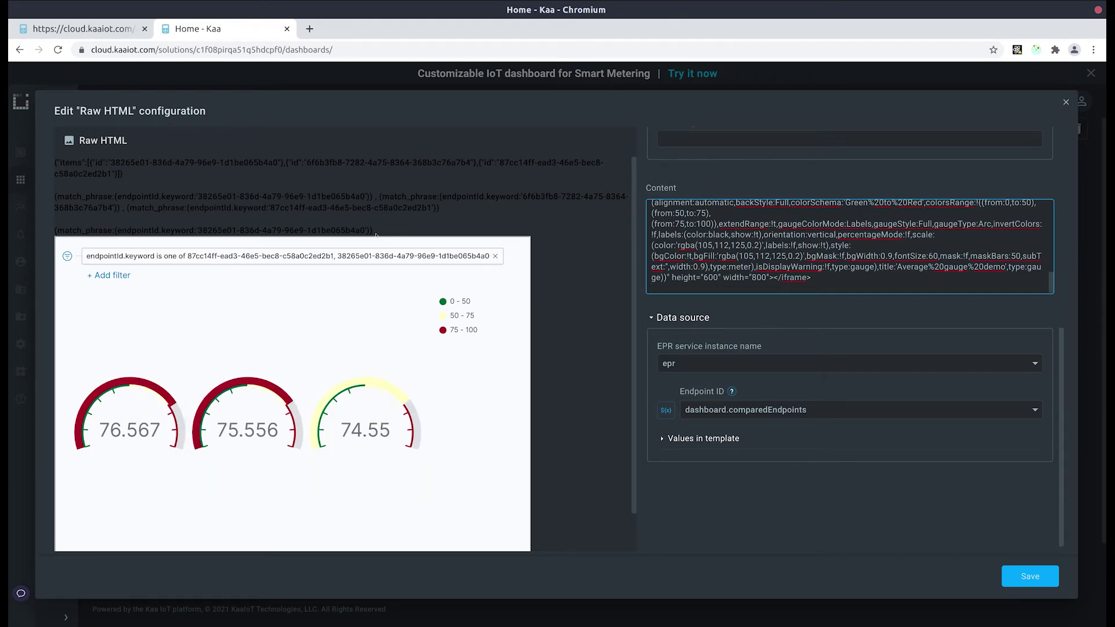
scroll(773, 279, "up", 5)
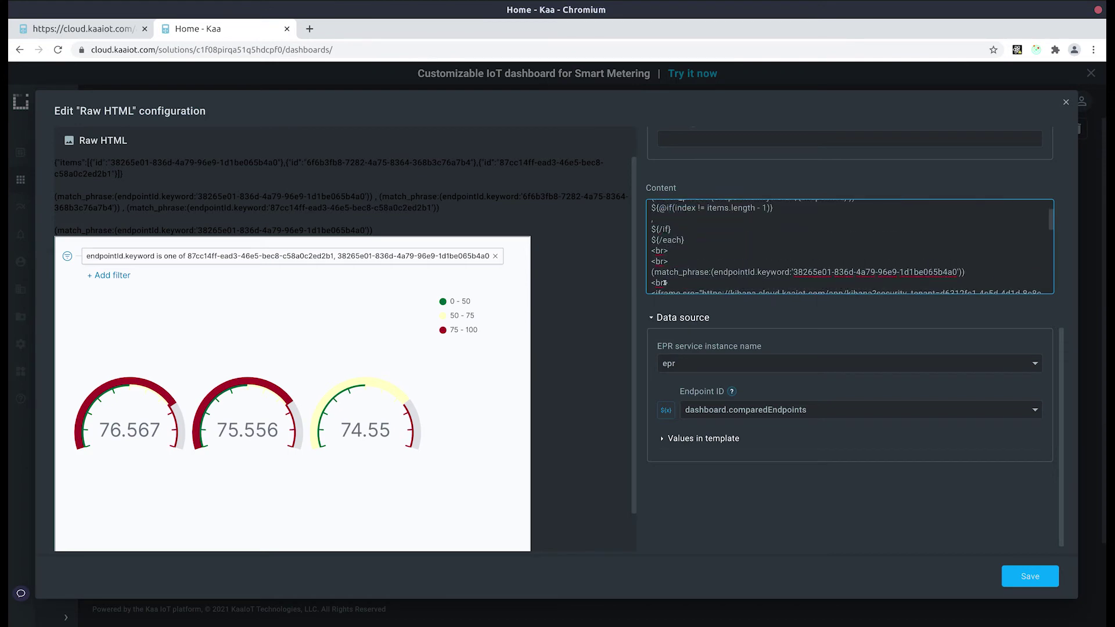
left_click_drag(684, 283, 621, 189)
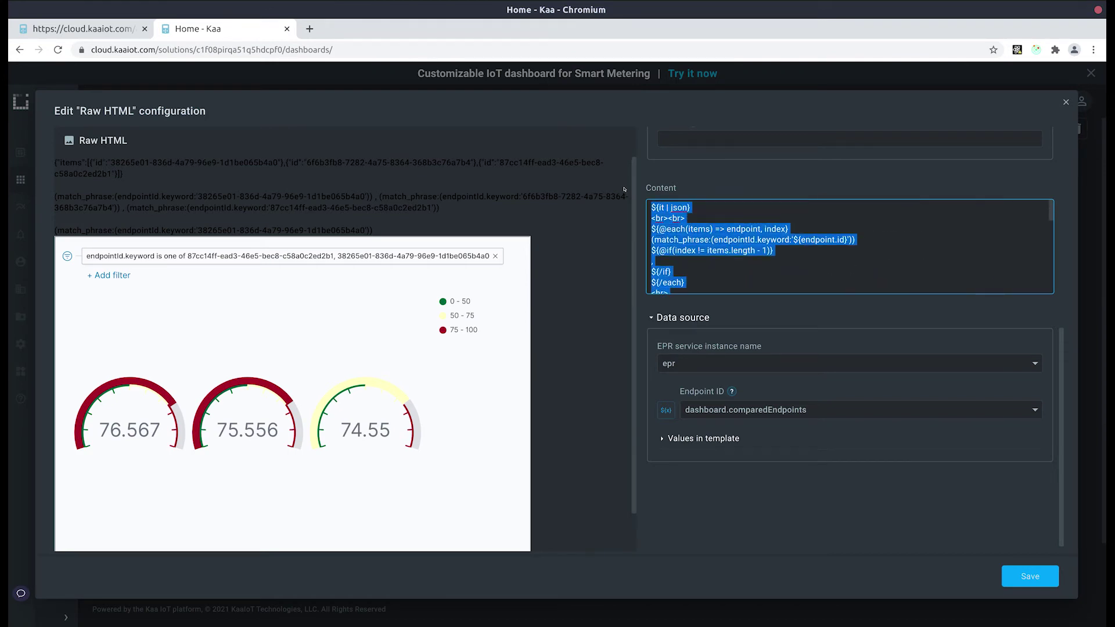
key("ctrl+v")
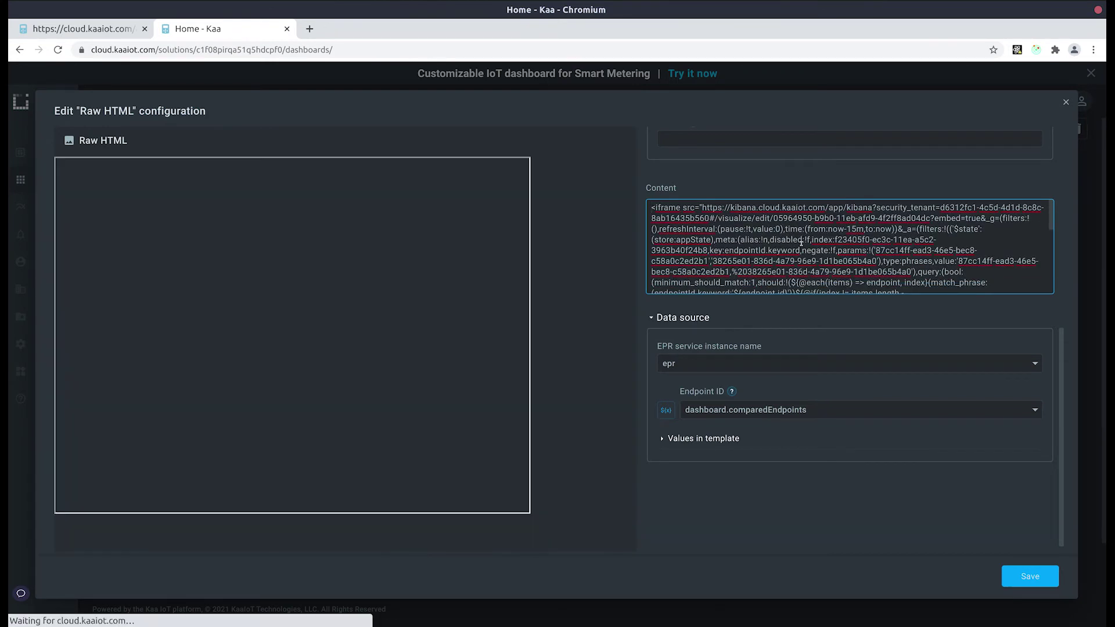
Set both the iframe's height and width to 100% and save the widget configuration.
scroll(792, 265, "down", 3)
double_click(711, 275)
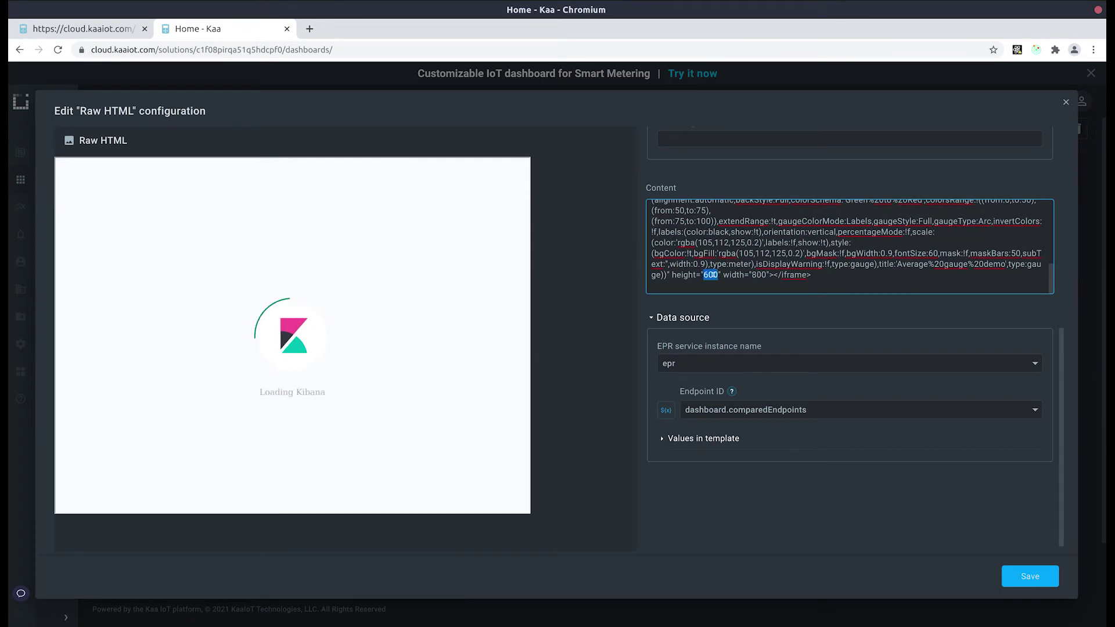
type("100%")
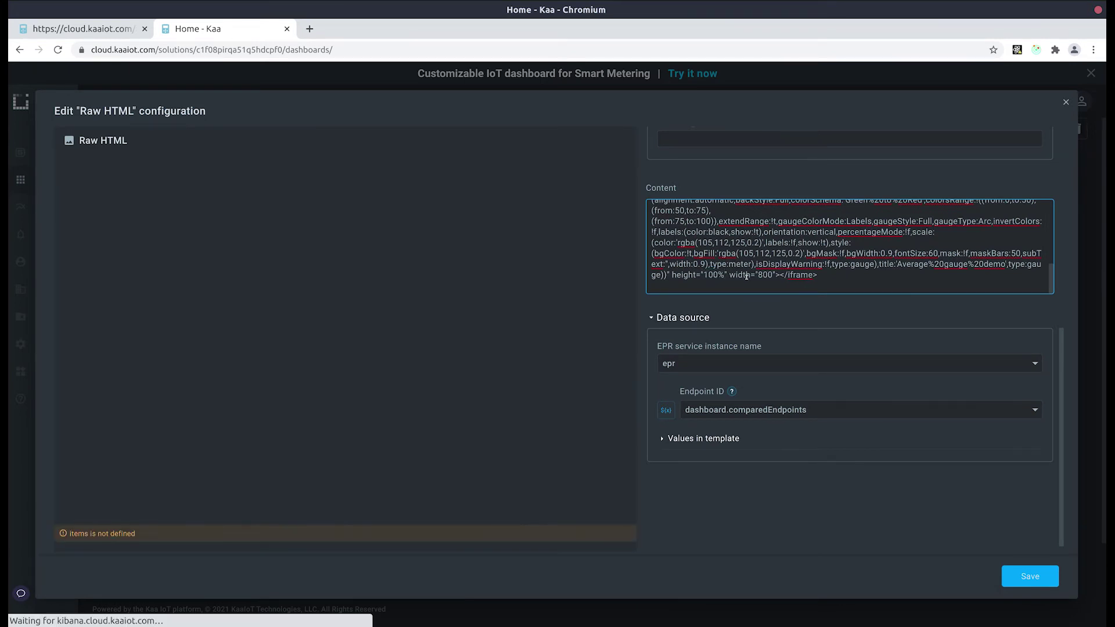
double_click(764, 274)
type("100%")
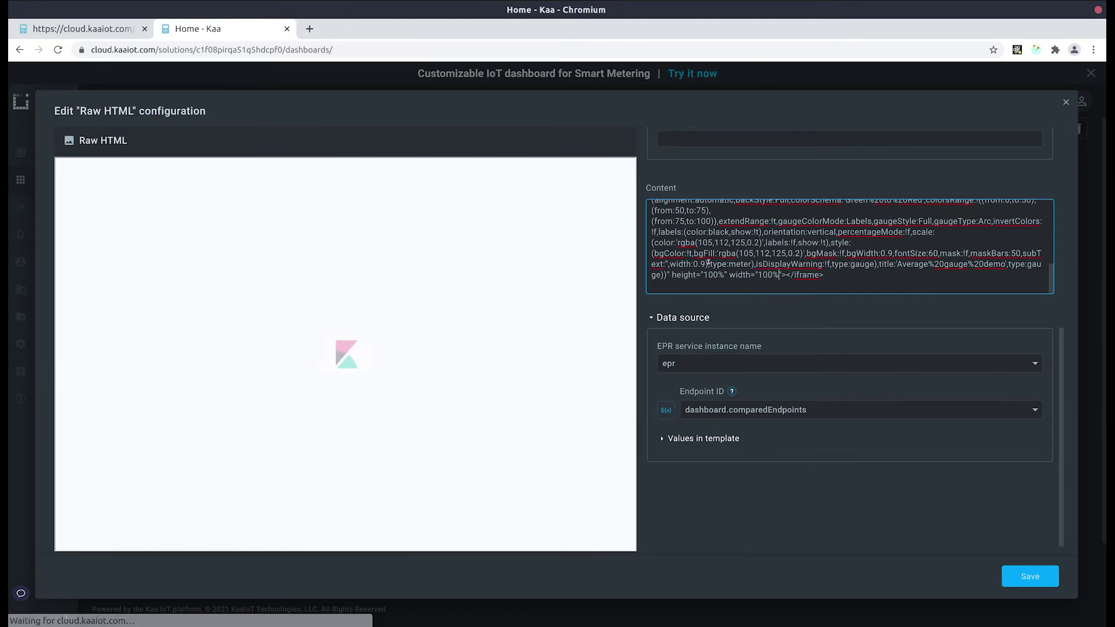
left_click(1042, 580)
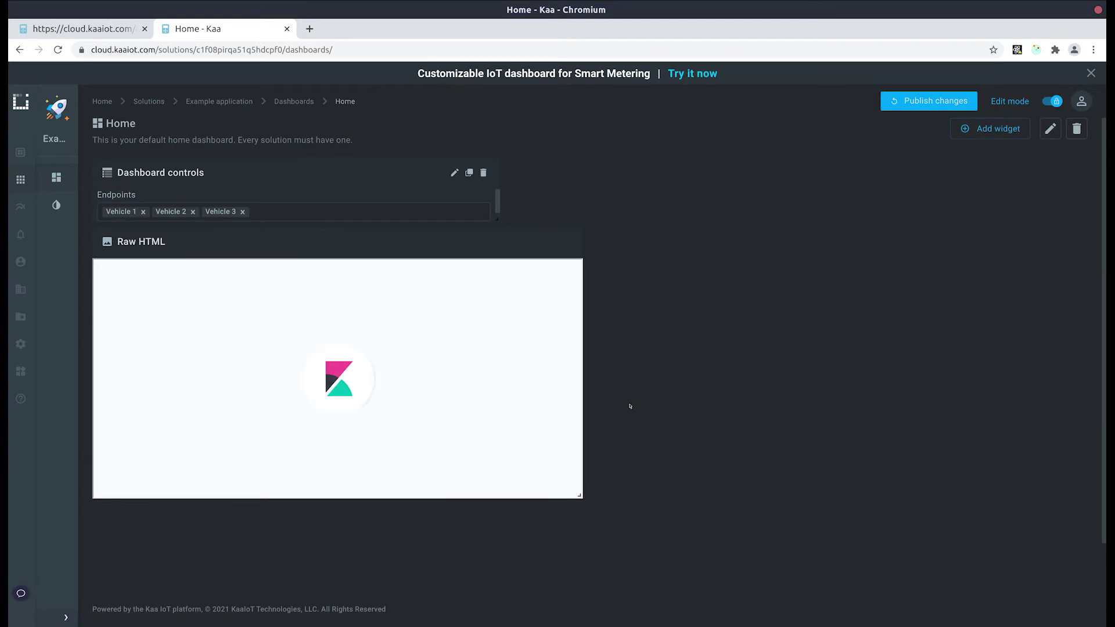
Enlarge the Raw HTML widget across the dashboard and remove Vehicle 3 from the Endpoints selection to test the gauges.
left_click_drag(581, 504, 1045, 587)
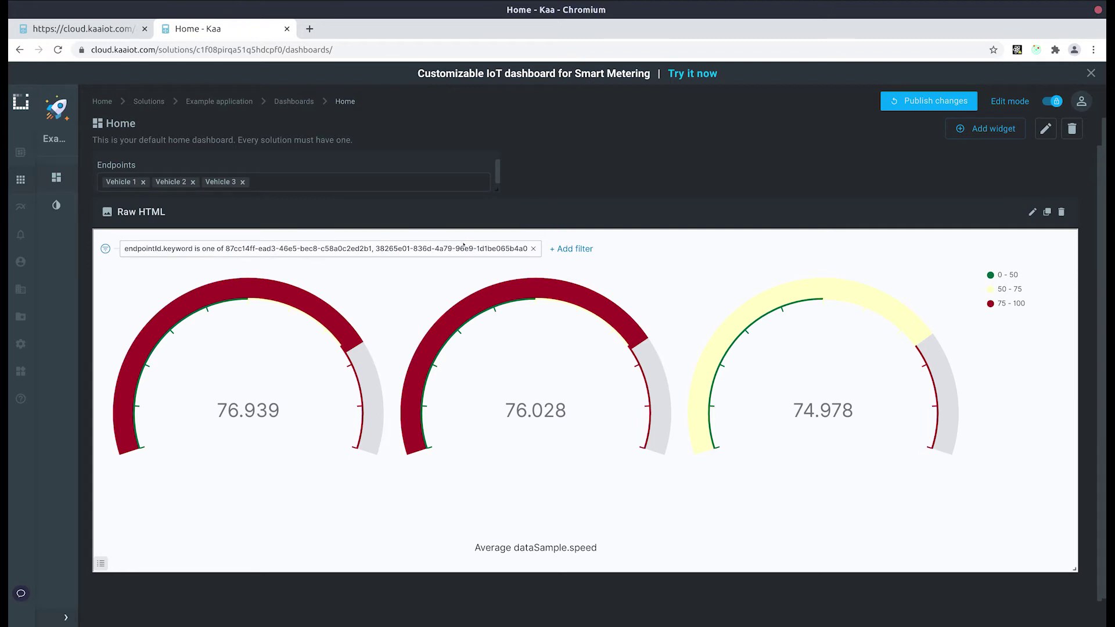
left_click(243, 182)
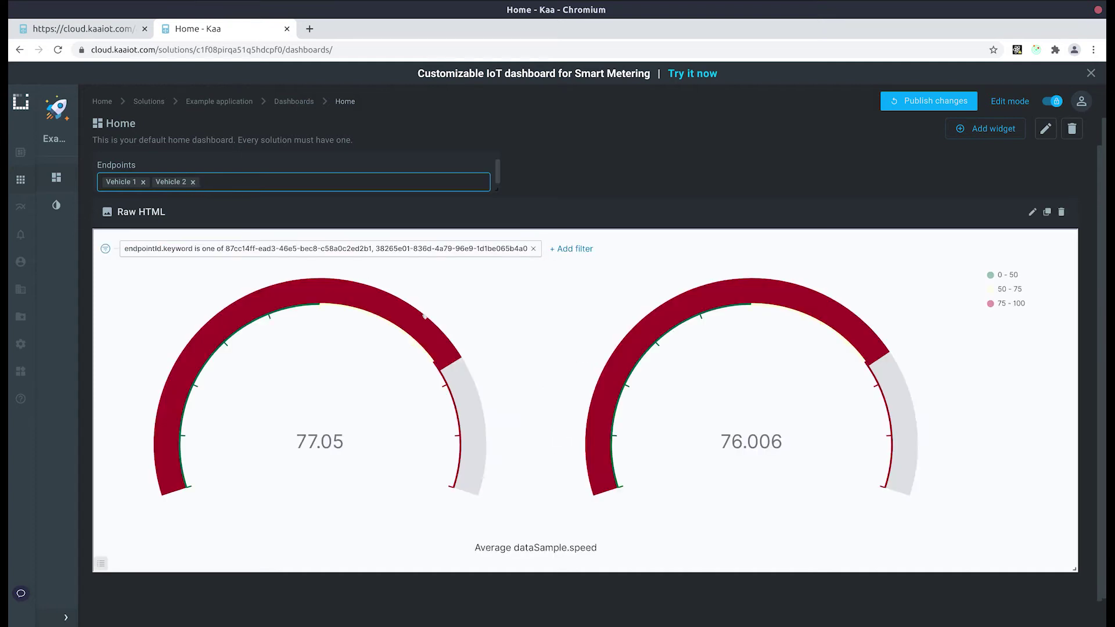
mouse_move(690, 304)
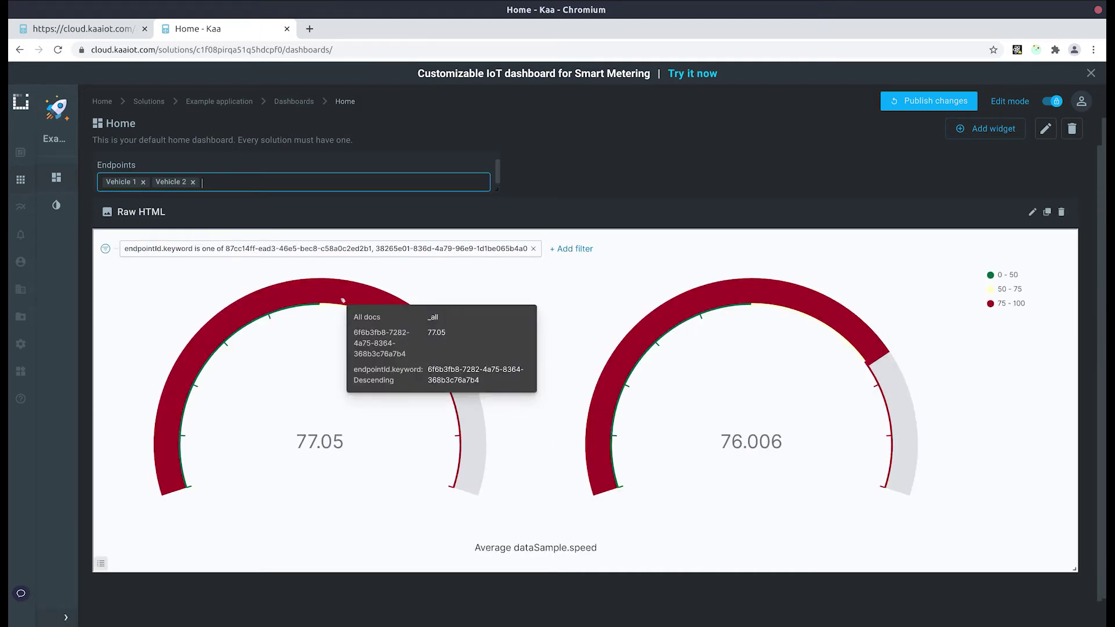
mouse_move(361, 319)
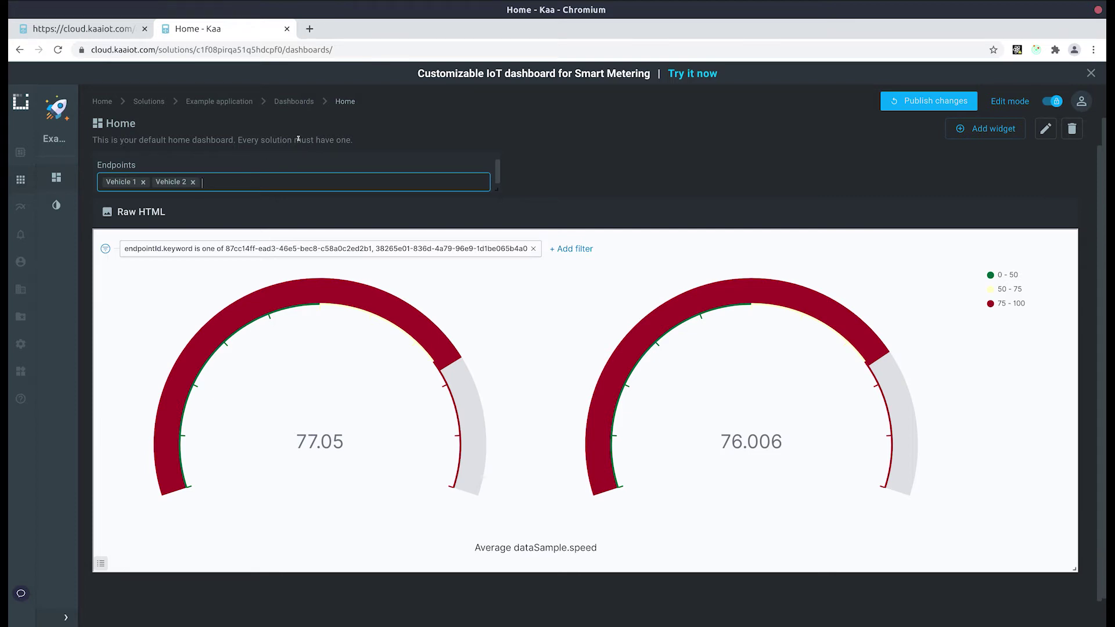
Create a new dashboard titled List in the solution's dashboards.
left_click(300, 101)
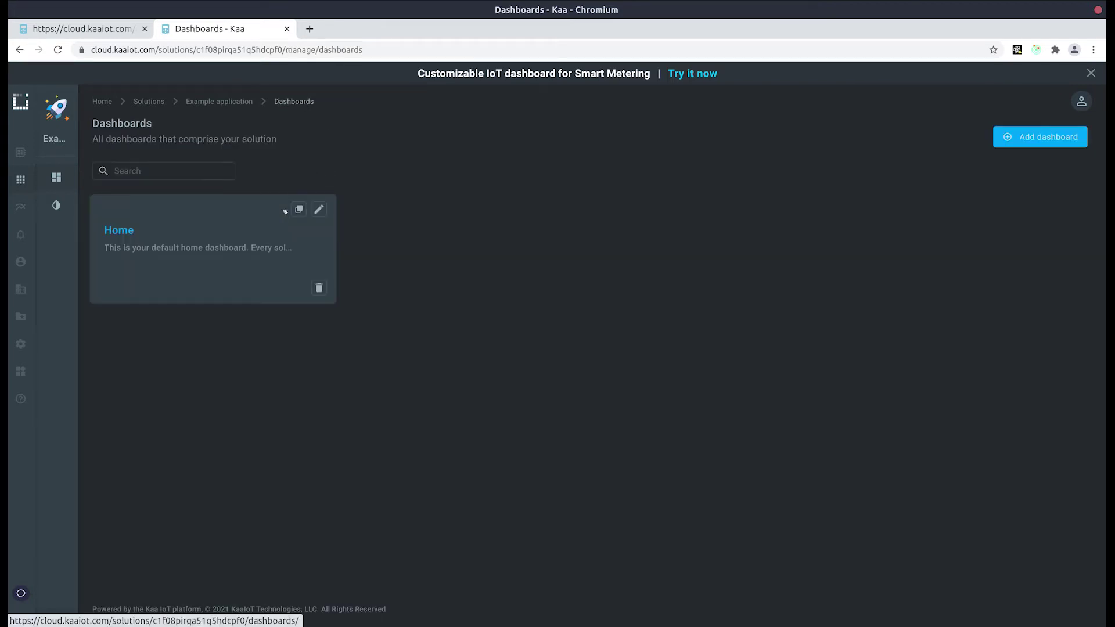
left_click(1039, 136)
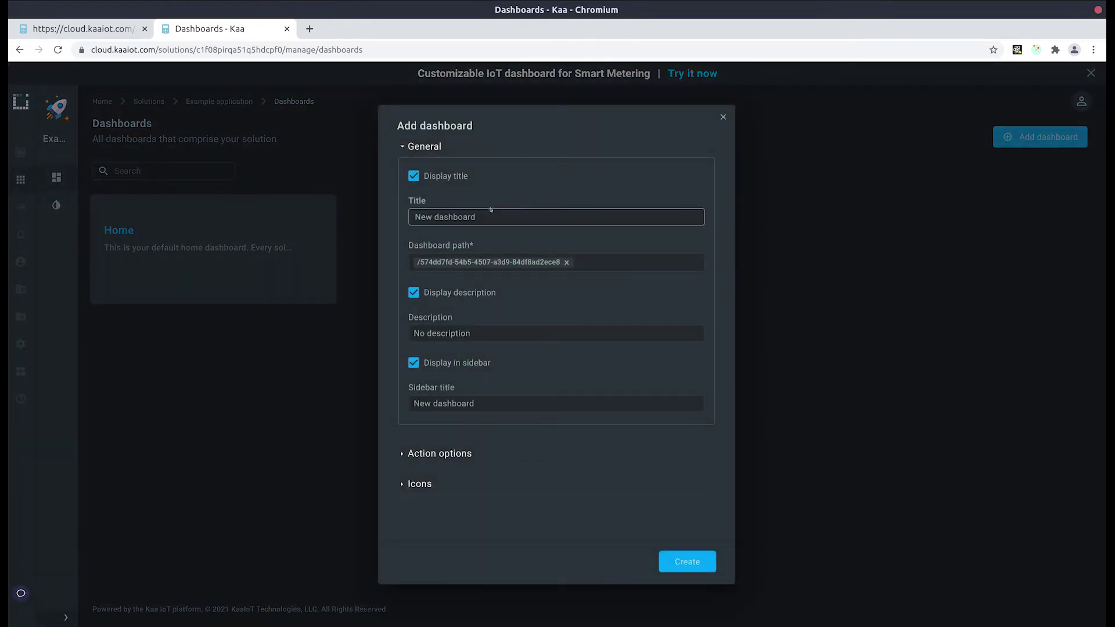
left_click_drag(490, 216, 388, 207)
type("List")
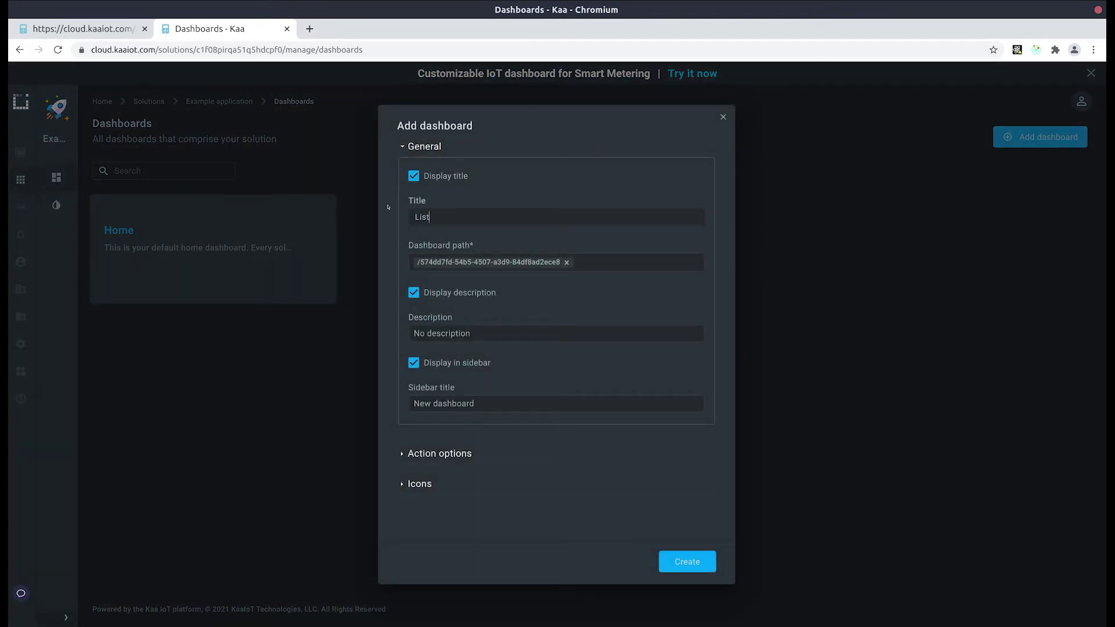
key("Return")
left_click(390, 209)
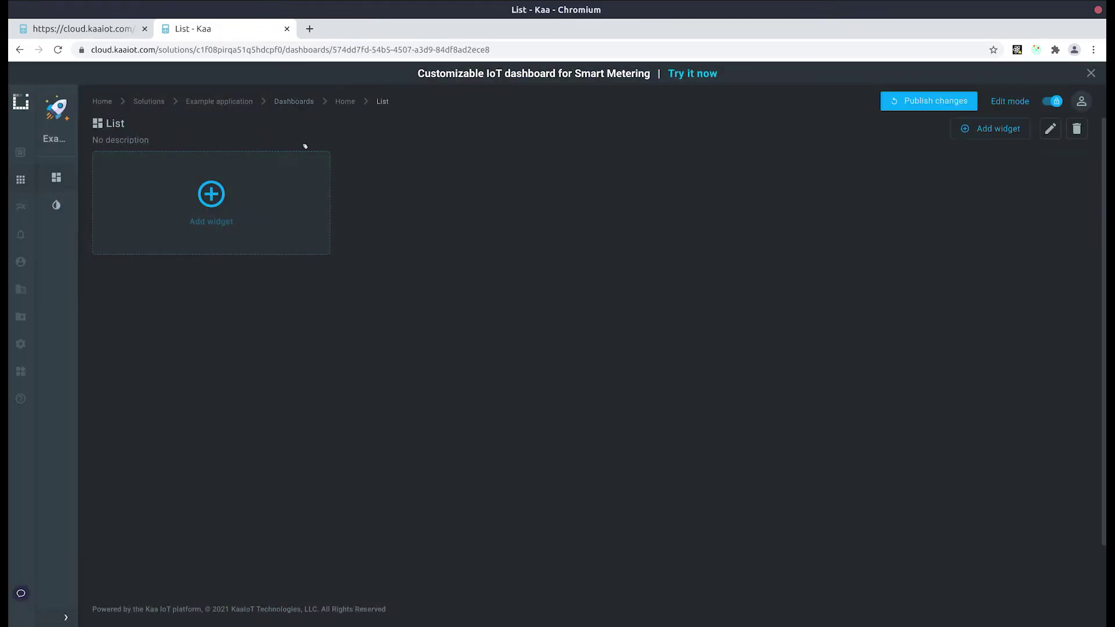
In the Home dashboard's settings, replace the dashboard path with /list-item/:endpointId.
left_click(342, 103)
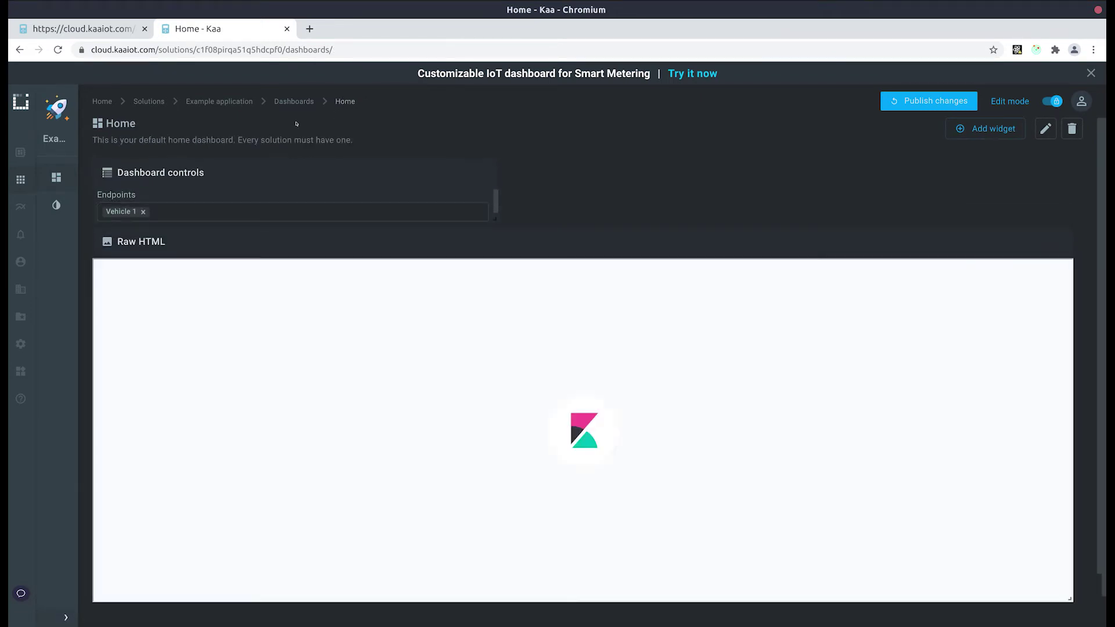
left_click(293, 101)
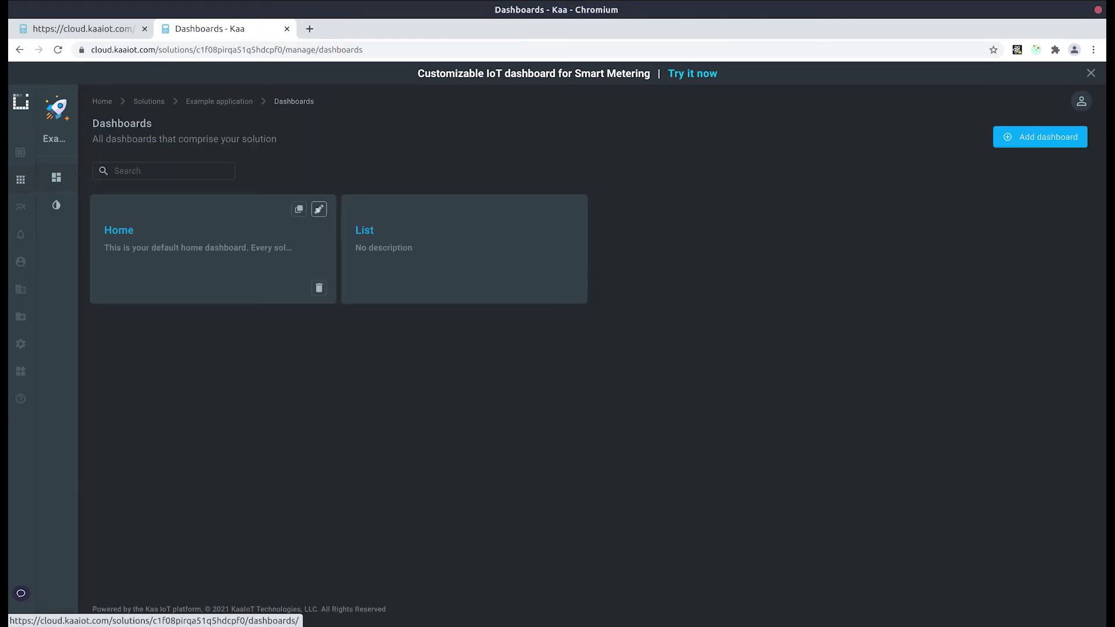
left_click(316, 209)
left_click(467, 287)
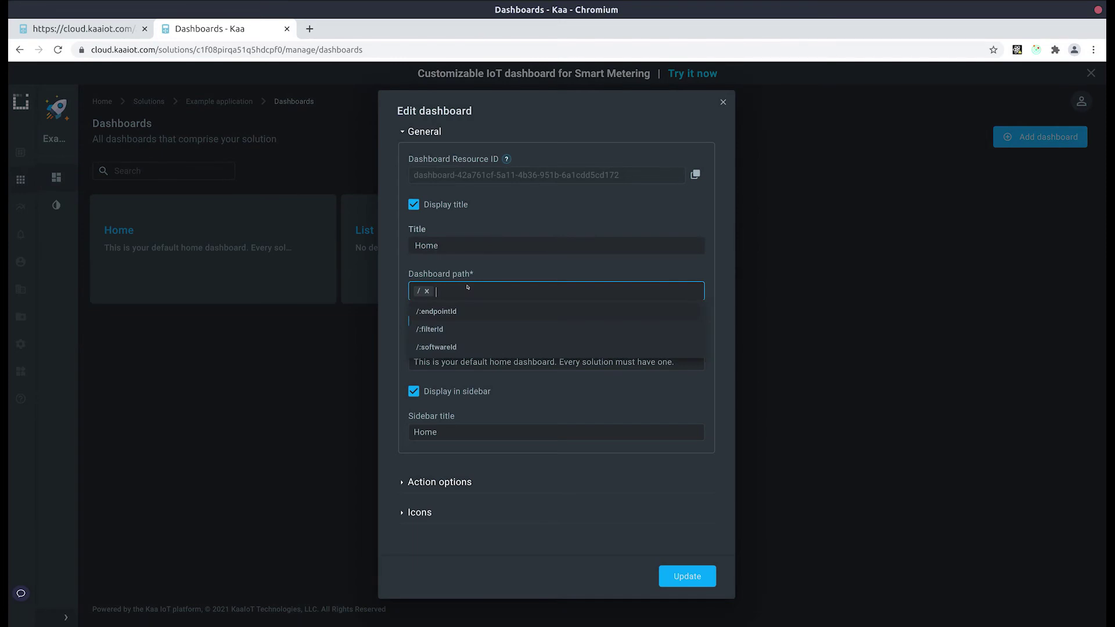
key("Escape")
type("/list-item/:endpointId")
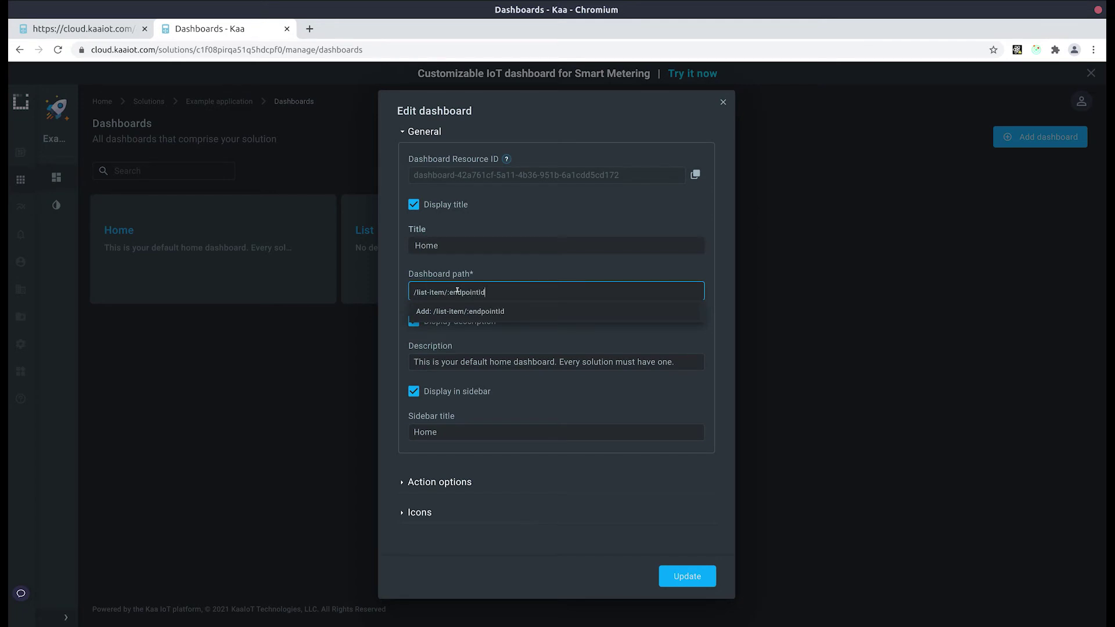
key("Return")
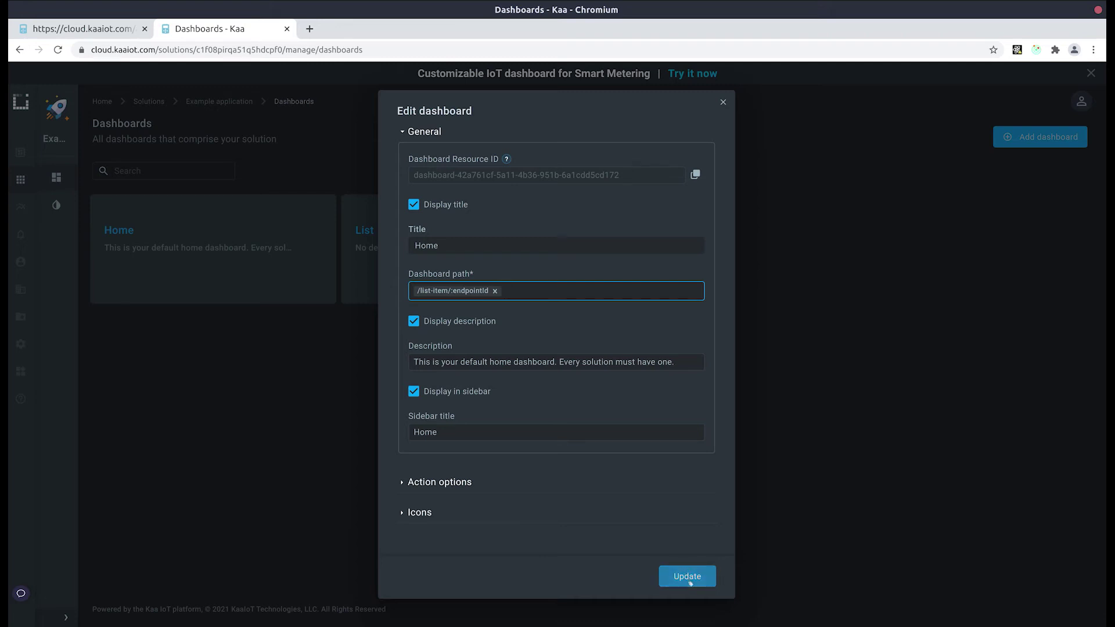
Retitle the Home dashboard as Item dashboard and save its settings.
double_click(470, 244)
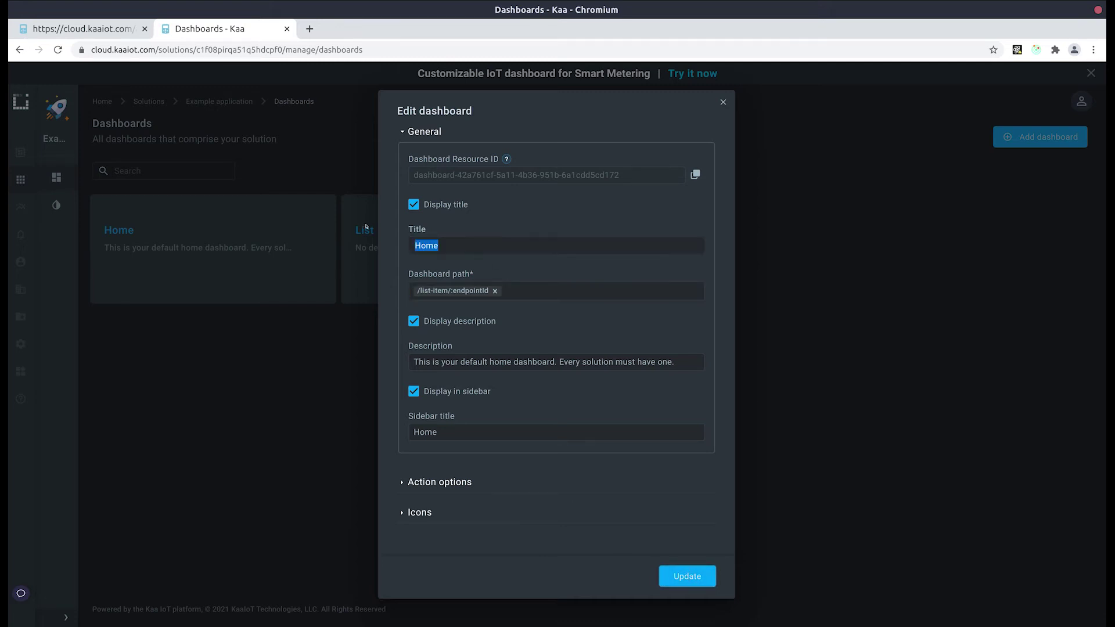
key("BackSpace")
left_click(365, 226)
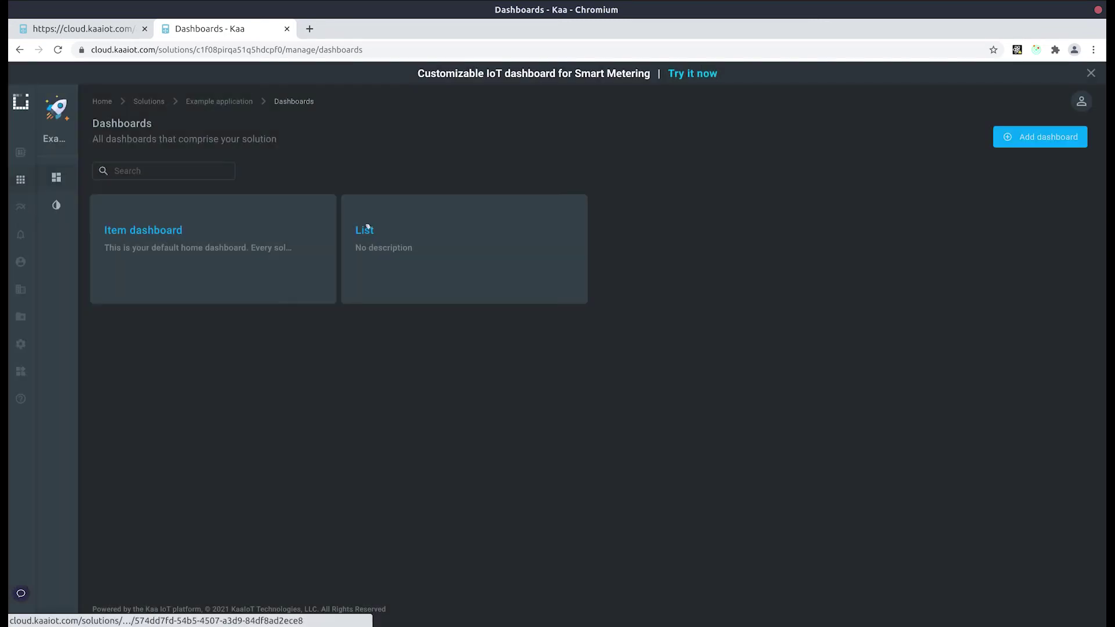
Open the List dashboard and add an Endpoint list widget from the Device management widgets.
left_click(459, 232)
left_click(322, 232)
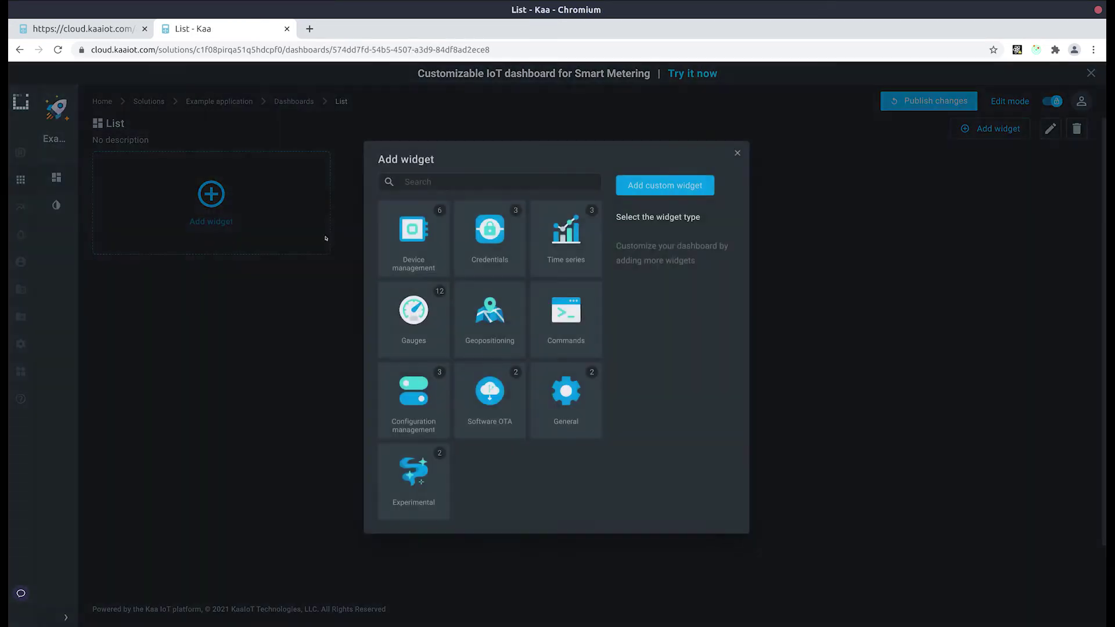
left_click(439, 250)
left_click(430, 310)
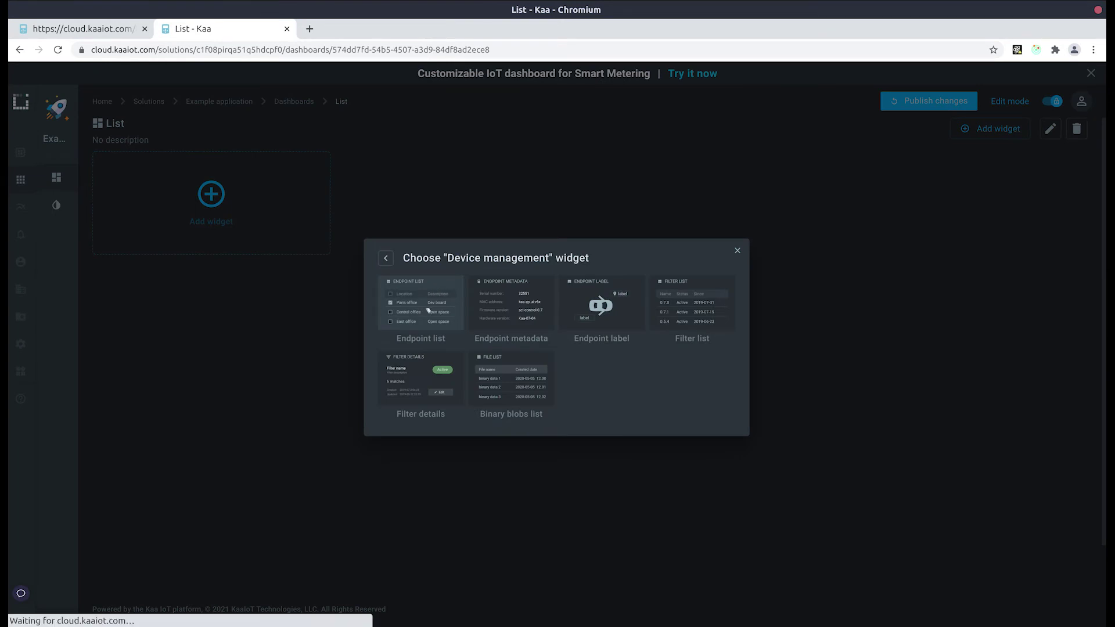
left_click(430, 174)
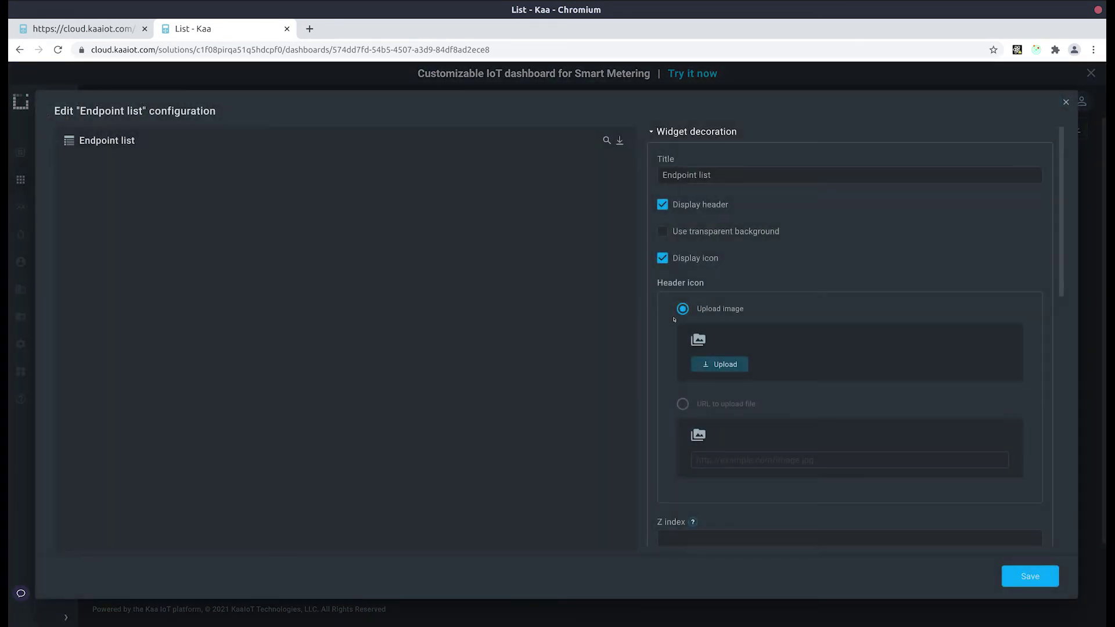
Set the Endpoint list's data source application to Fleet management.
scroll(724, 396, "down", 3)
scroll(724, 397, "down", 2)
left_click(699, 392)
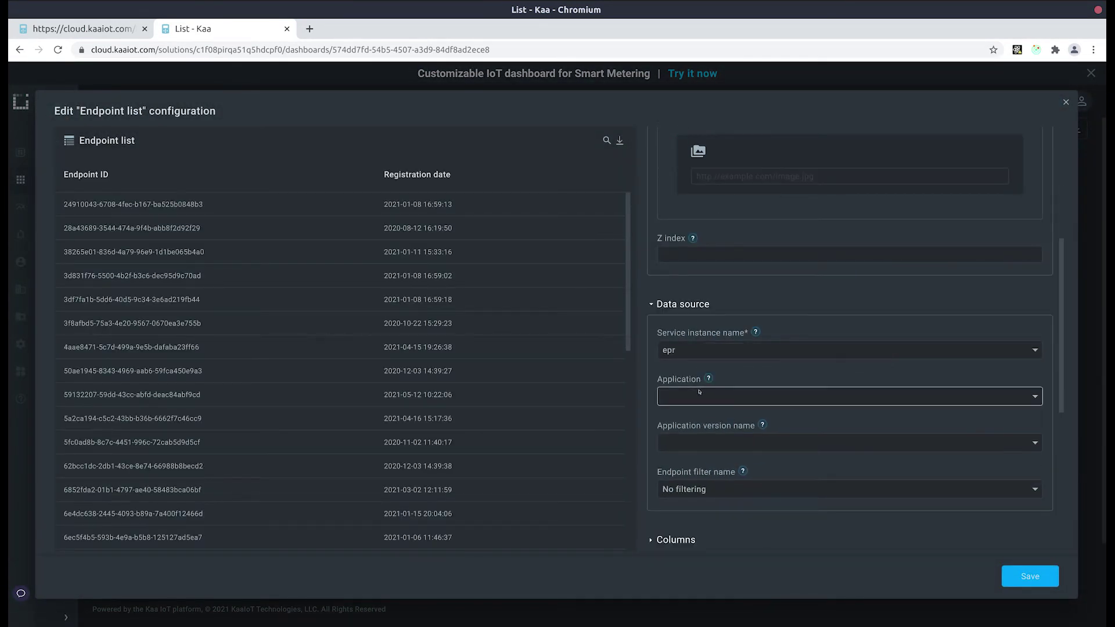
type("fl")
key("Return")
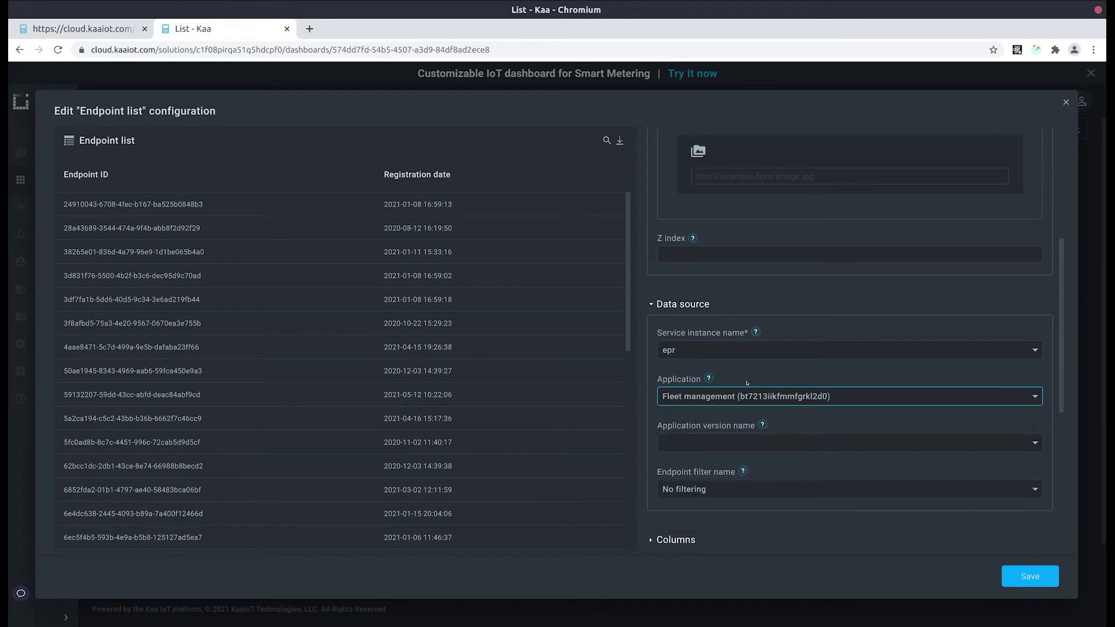
Add a text column titled Name to the endpoint list with ${metadata.name} as its cell content.
scroll(747, 383, "down", 3)
left_click(685, 322)
scroll(749, 345, "down", 2)
scroll(750, 345, "down", 3)
left_click(721, 422)
left_click(704, 360)
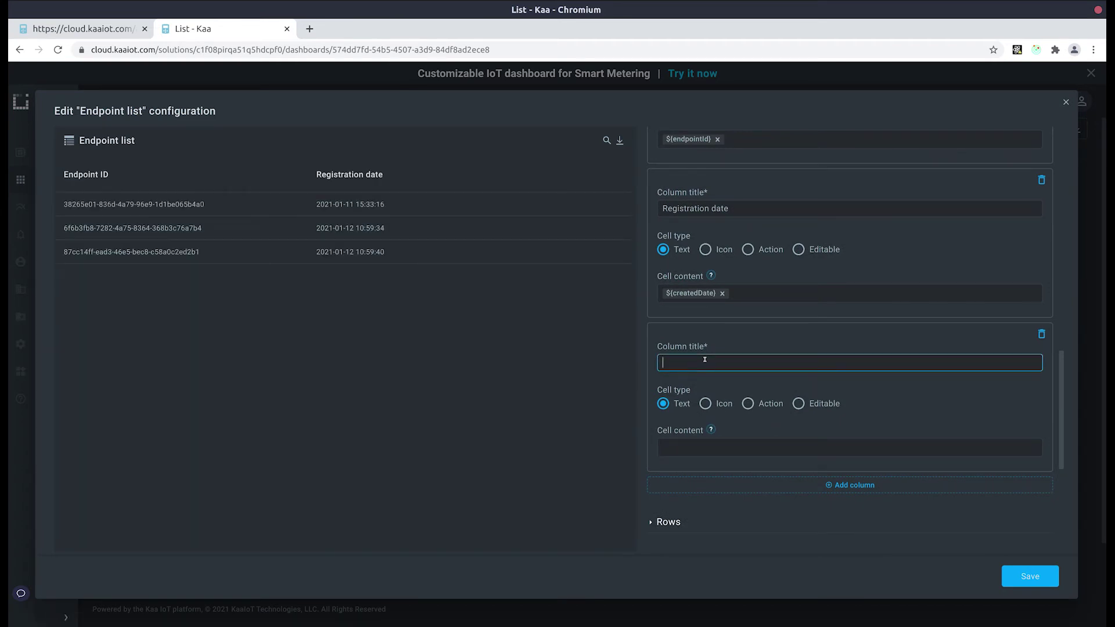
left_click(701, 446)
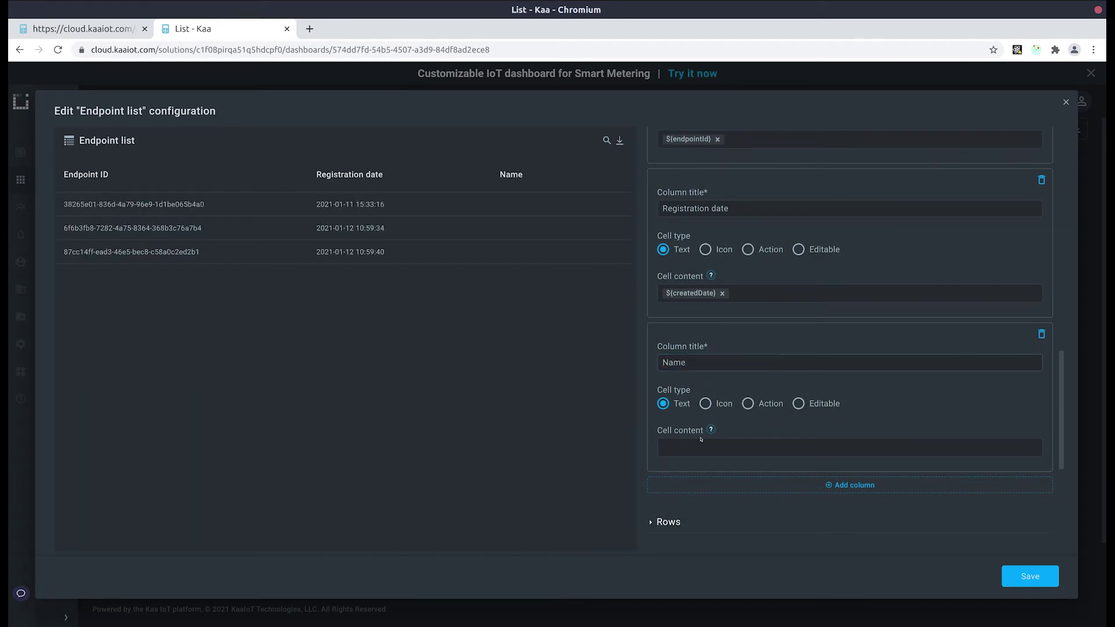
type("name")
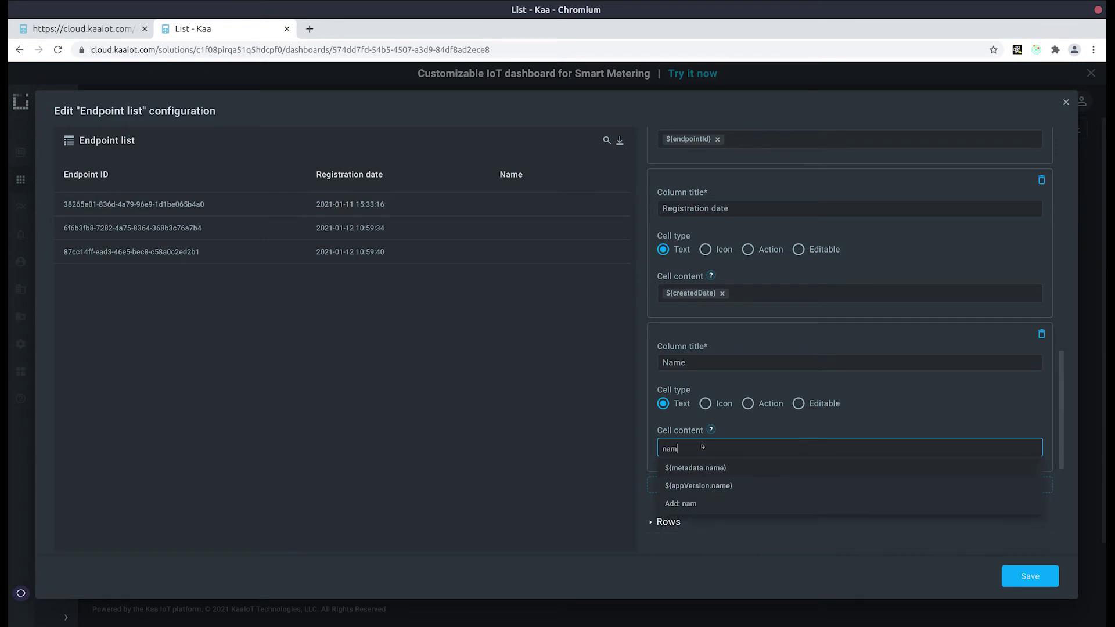
key("Return")
Enable Redirect on click for the rows with /list-item/:endpointId as target dashboard, and save and enlarge the widget.
scroll(754, 383, "down", 4)
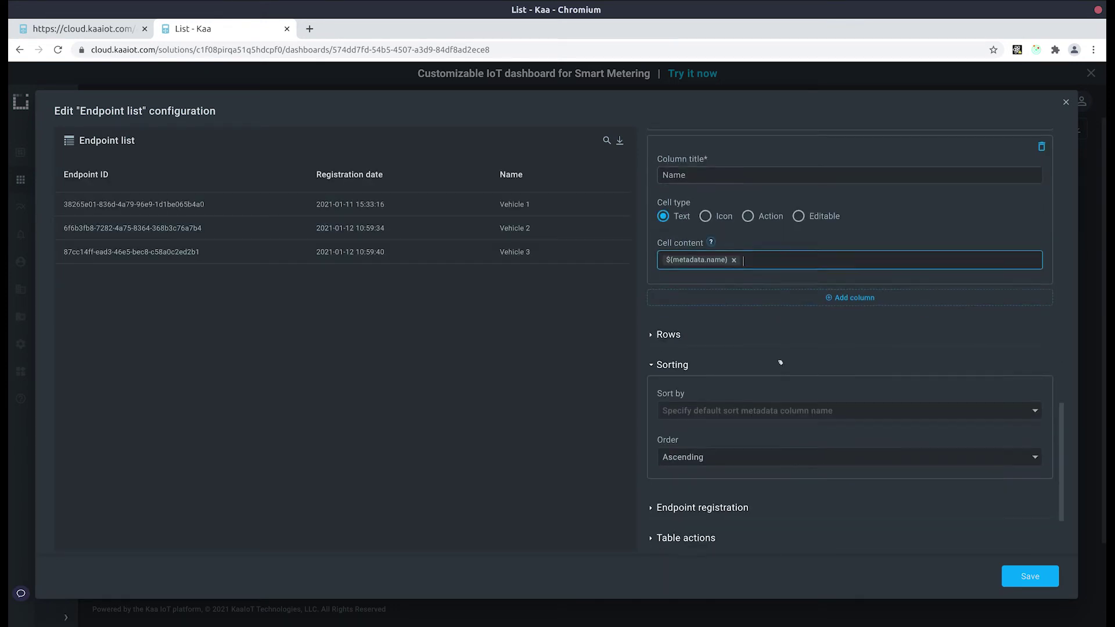
left_click(665, 334)
scroll(745, 343, "down", 2)
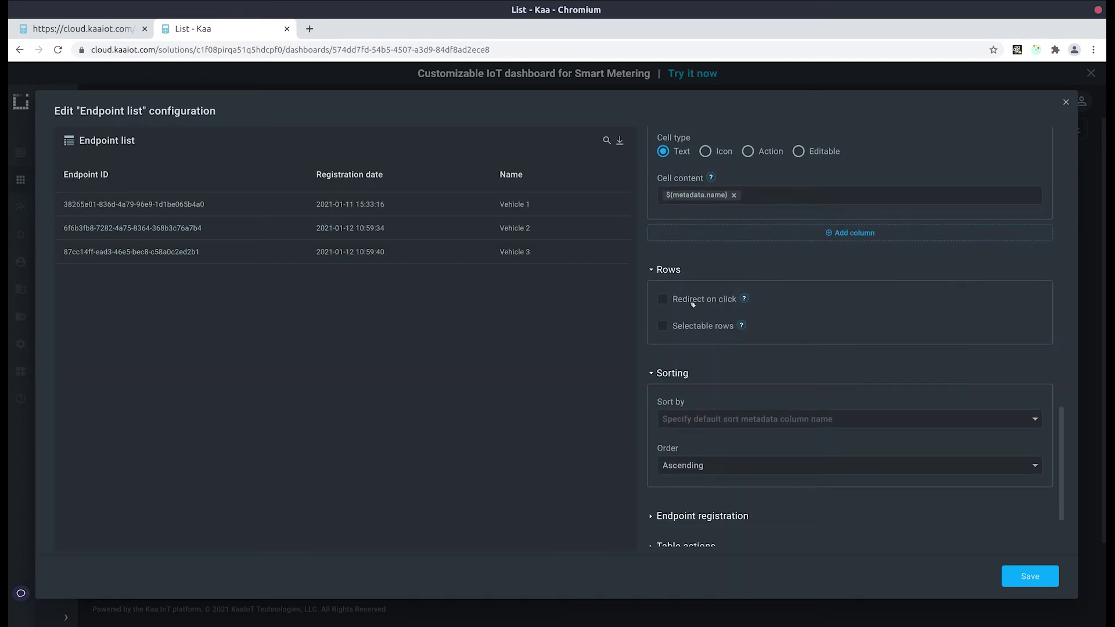
left_click(662, 299)
left_click(714, 345)
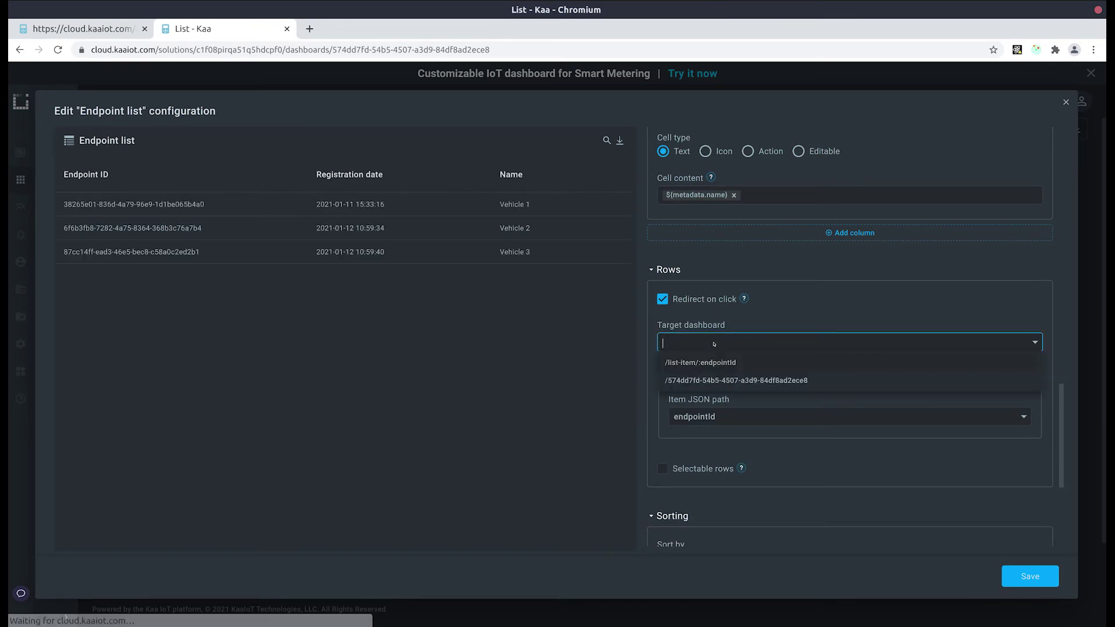
left_click(738, 378)
left_click(1033, 582)
left_click_drag(494, 287, 542, 327)
Open Vehicle 2 from the endpoint list and examine the endpoint ID in the page address against the Endpoints selection.
left_click(444, 262)
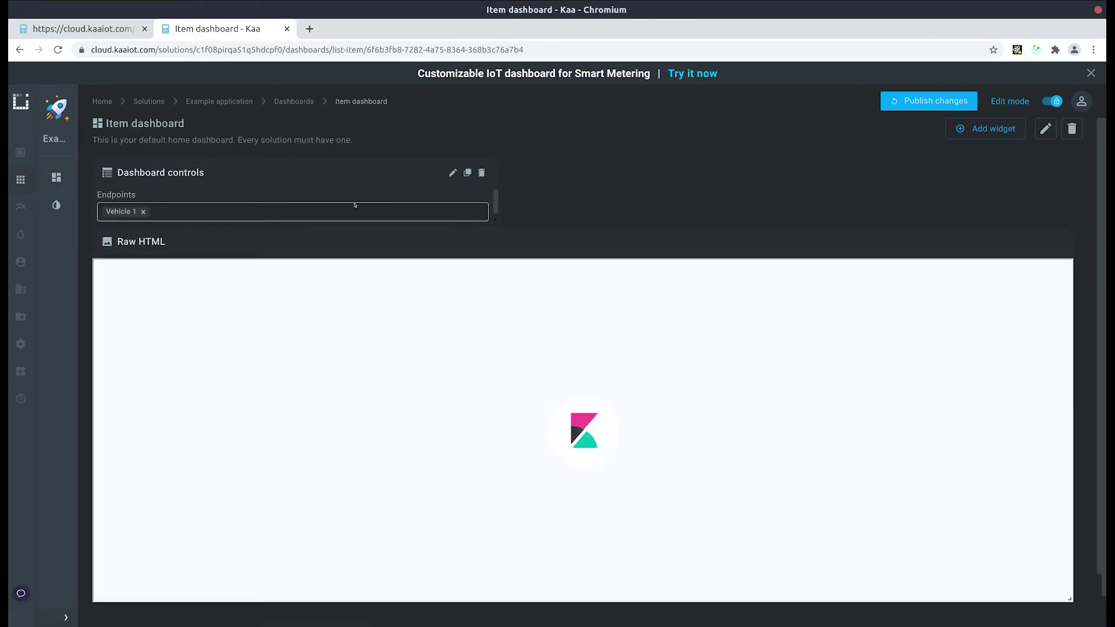
left_click_drag(367, 50, 572, 51)
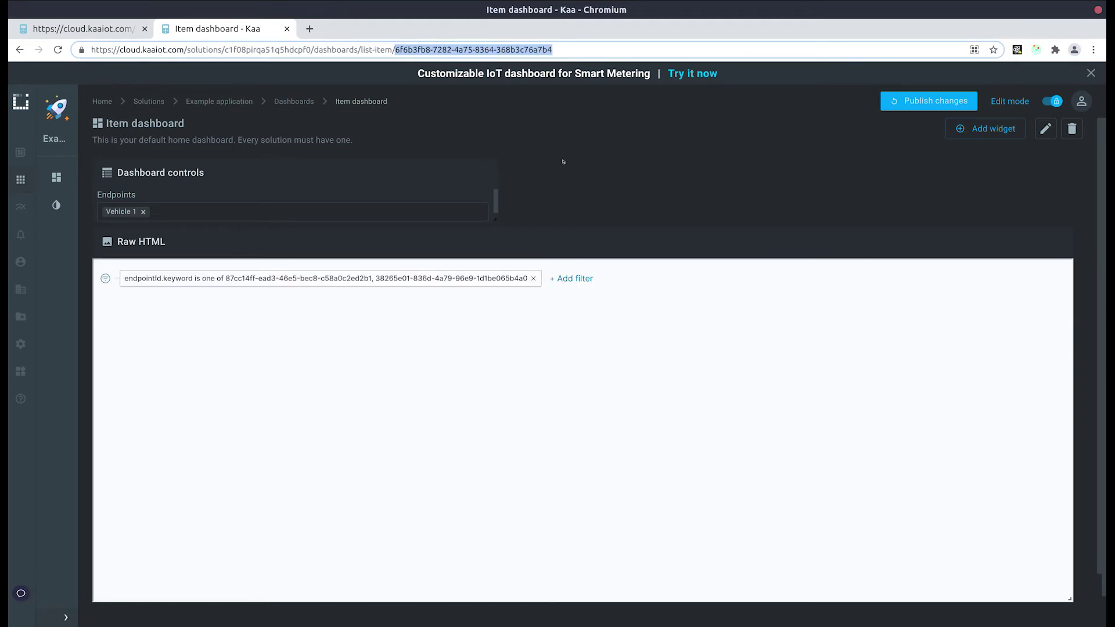
left_click(472, 194)
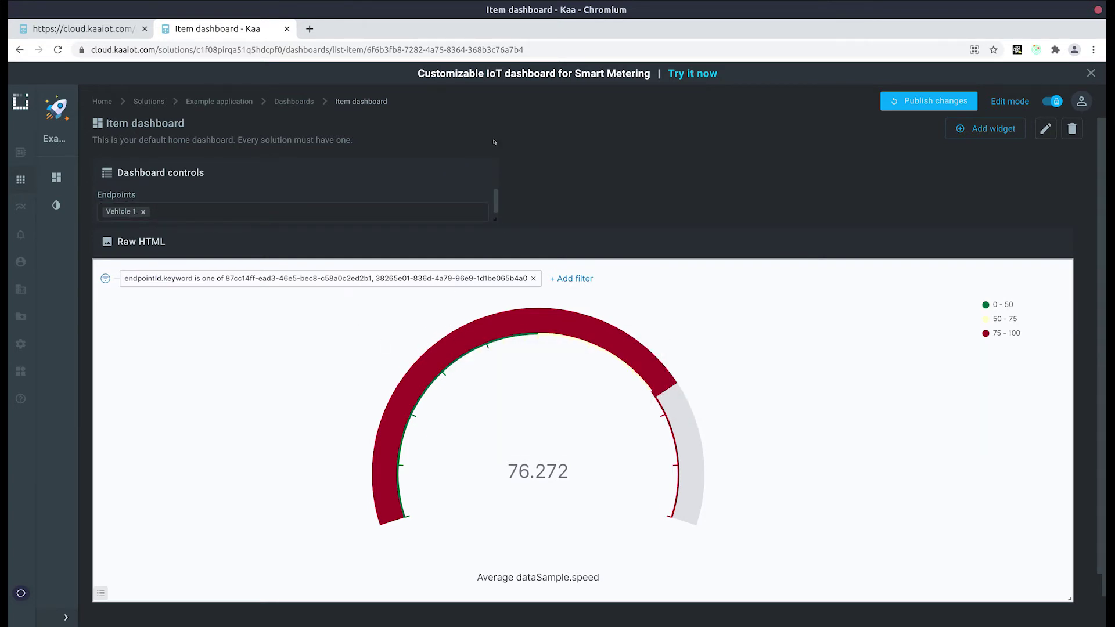
left_click_drag(368, 50, 524, 50)
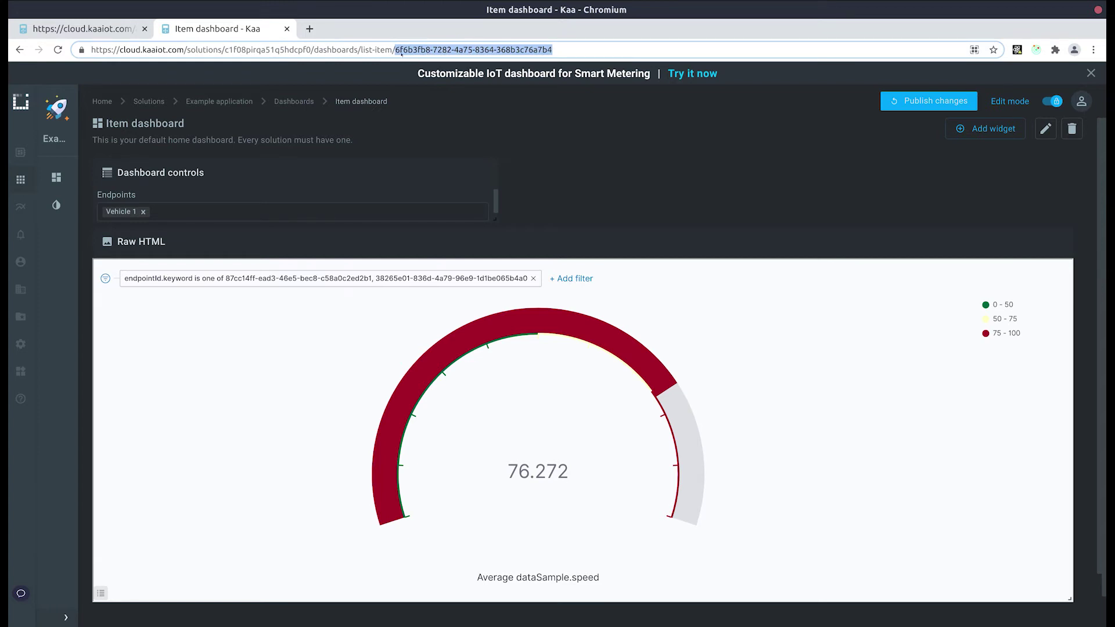
left_click(589, 152)
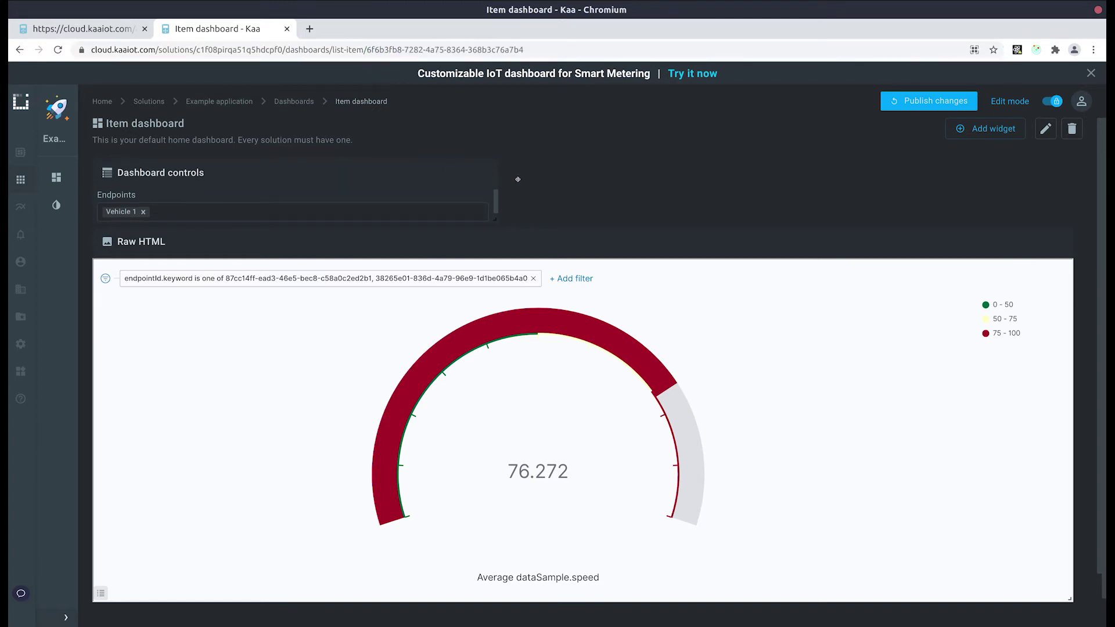
Replace the Endpoints control's default value with ${dashboard.id} in the Dashboard controls widget and save the configuration.
left_click(451, 173)
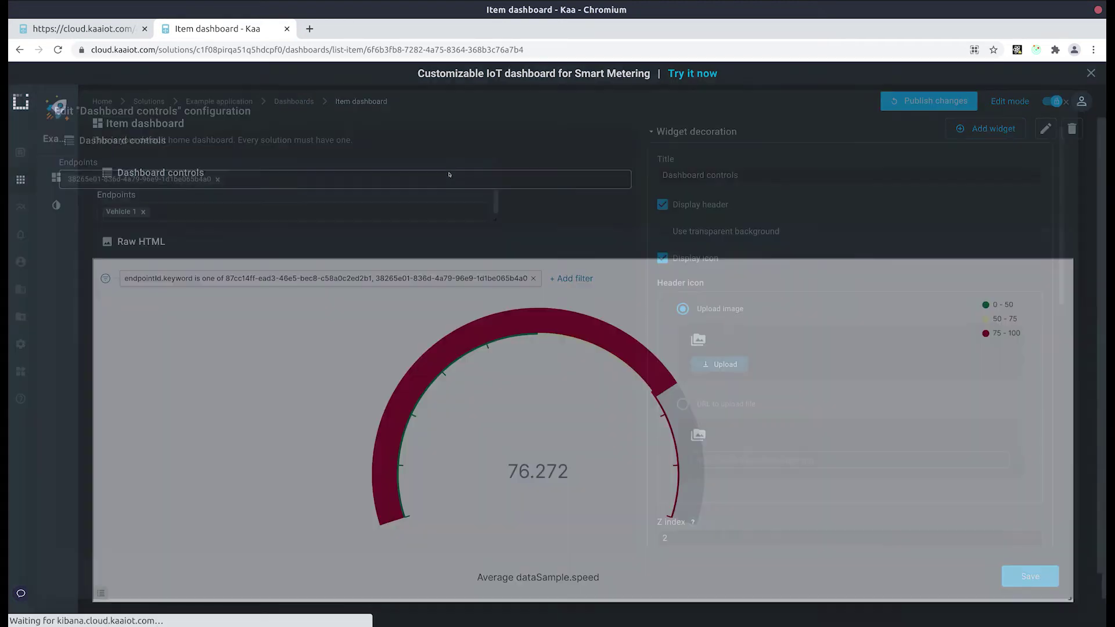
scroll(820, 387, "down", 10)
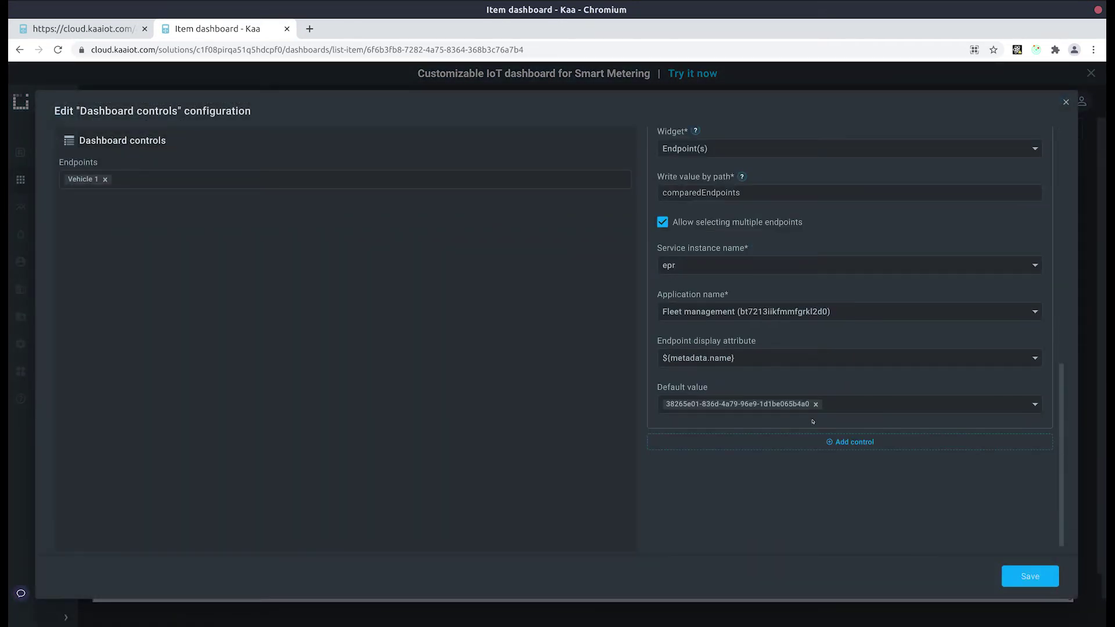
left_click(815, 404)
type("$(")
type("dashboard.id")
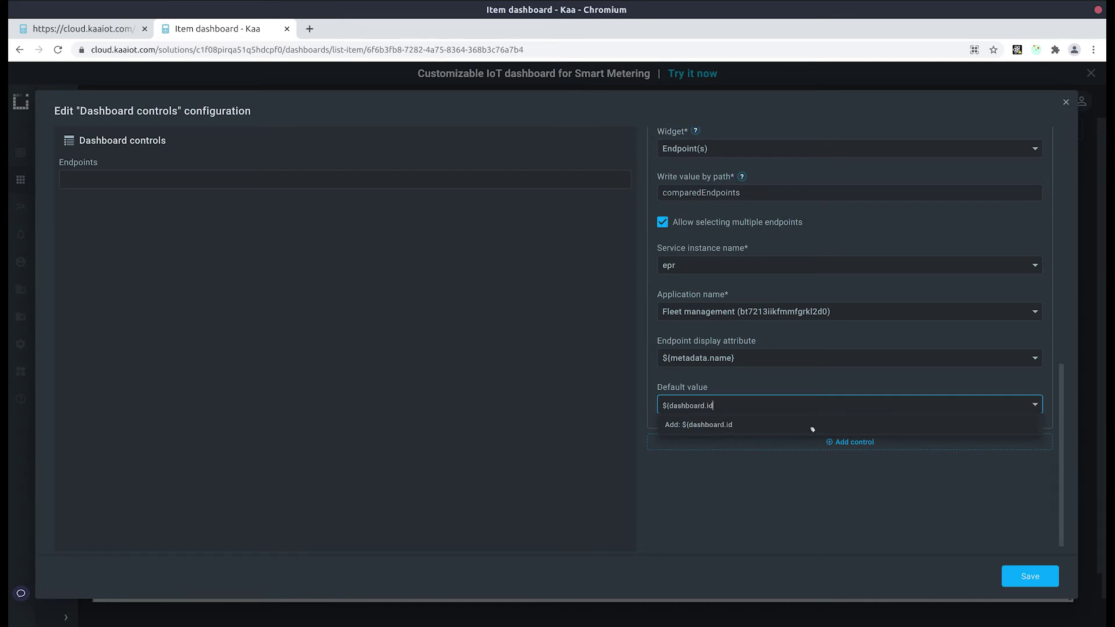
type("}")
left_click(812, 429)
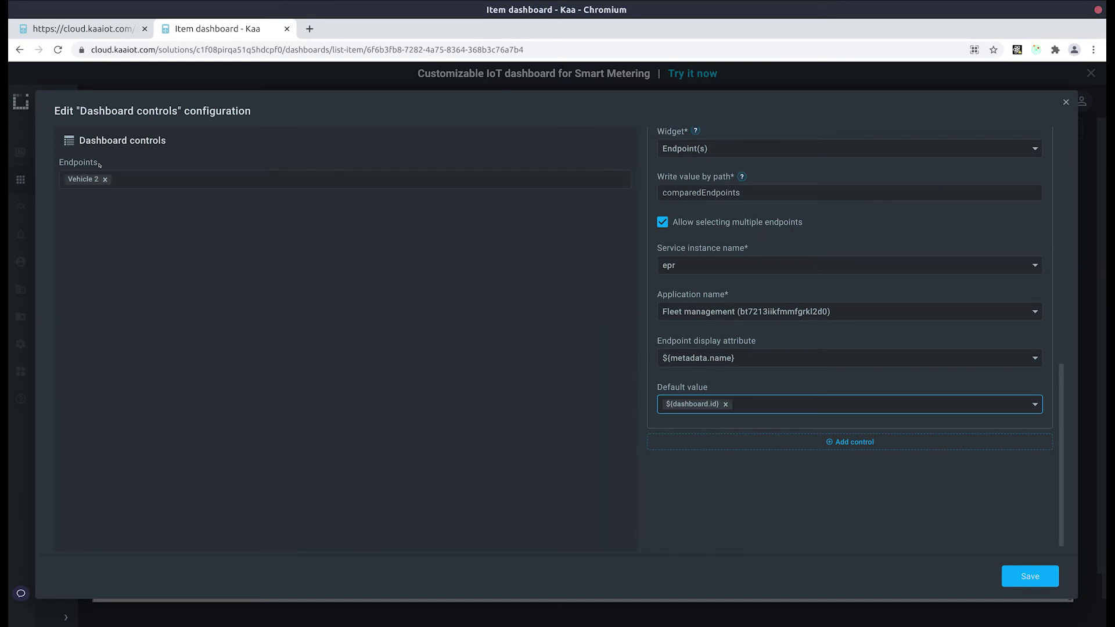
left_click(1030, 576)
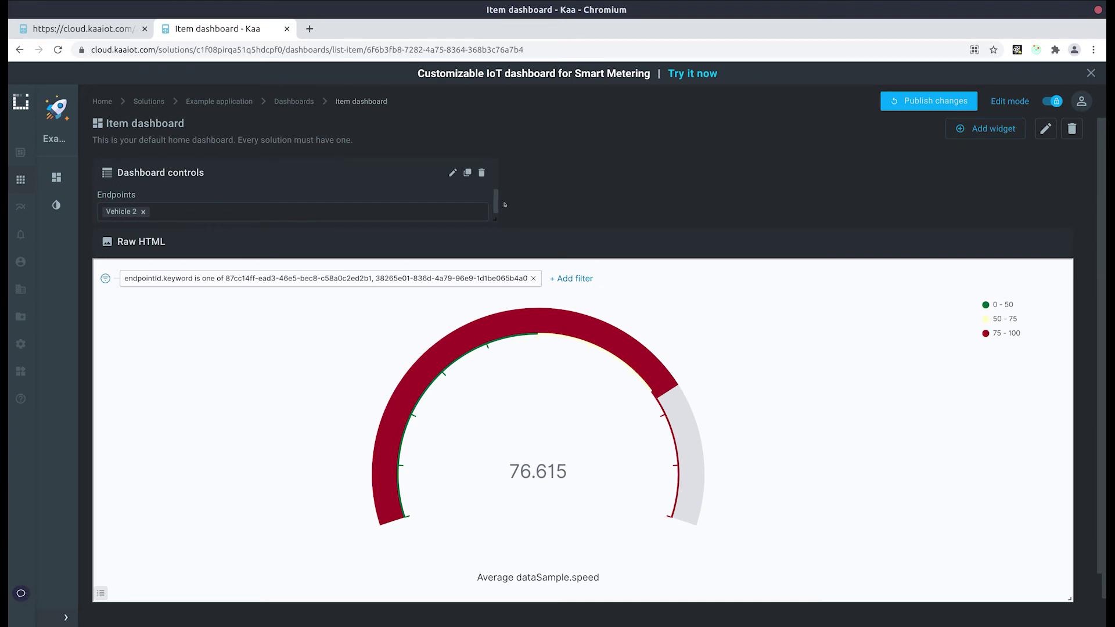
Open Vehicle 3 from the List dashboard and add Vehicle 1 to the Endpoints selection for comparison.
left_click(294, 101)
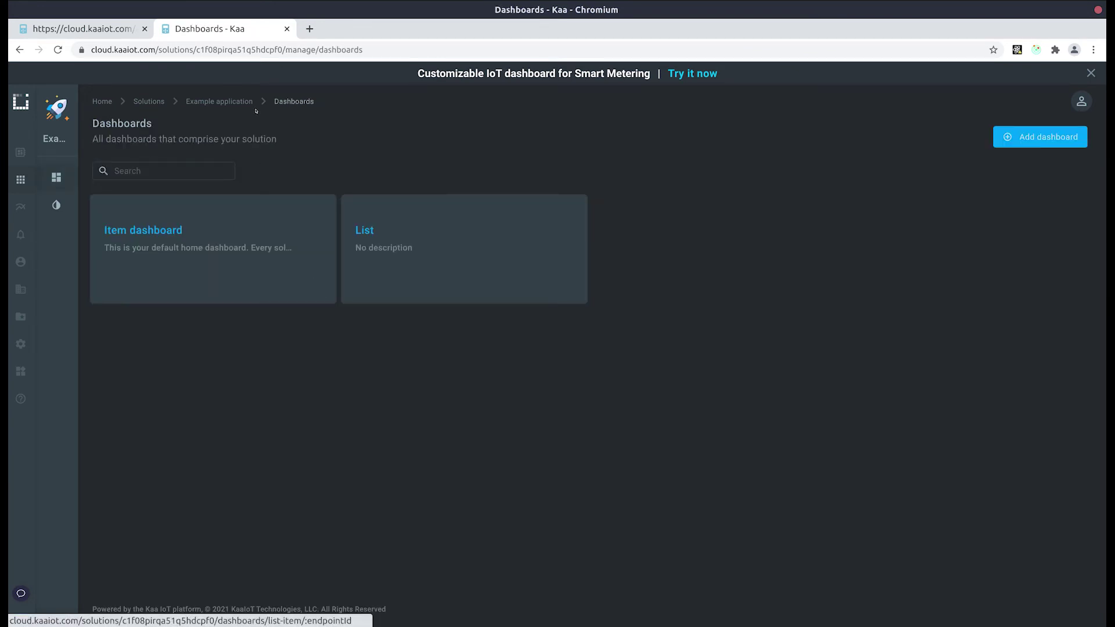
left_click(399, 208)
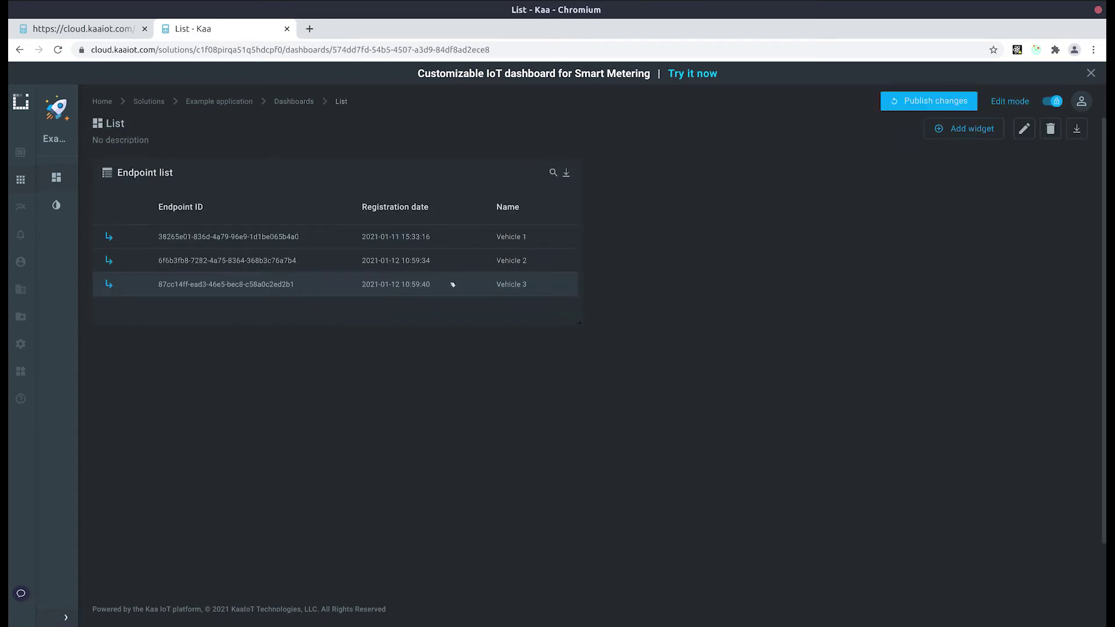
left_click(423, 284)
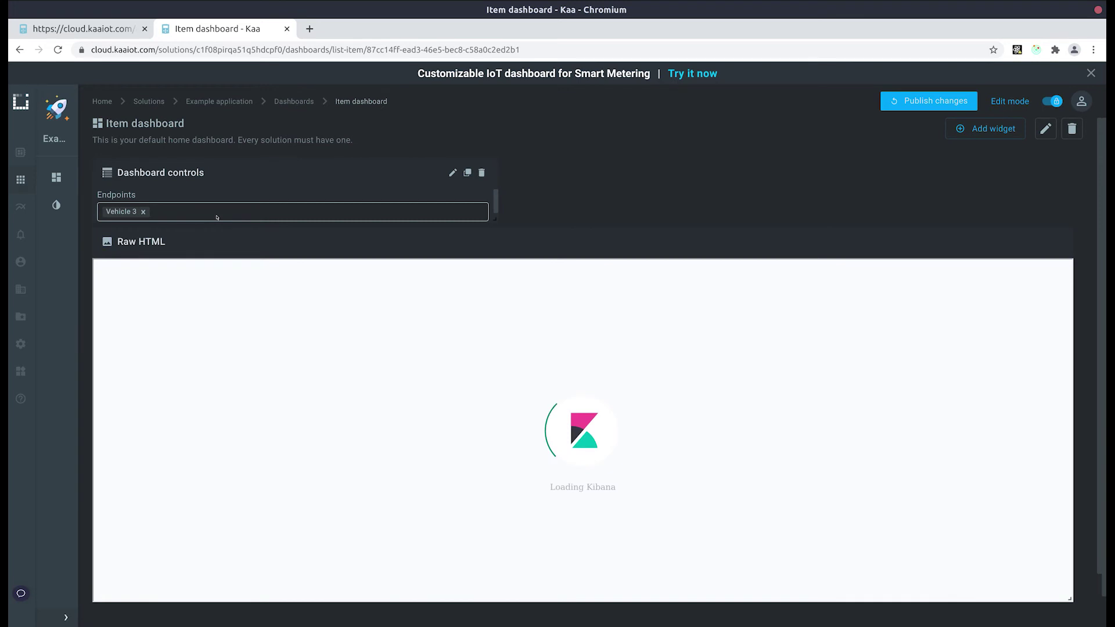
left_click(217, 217)
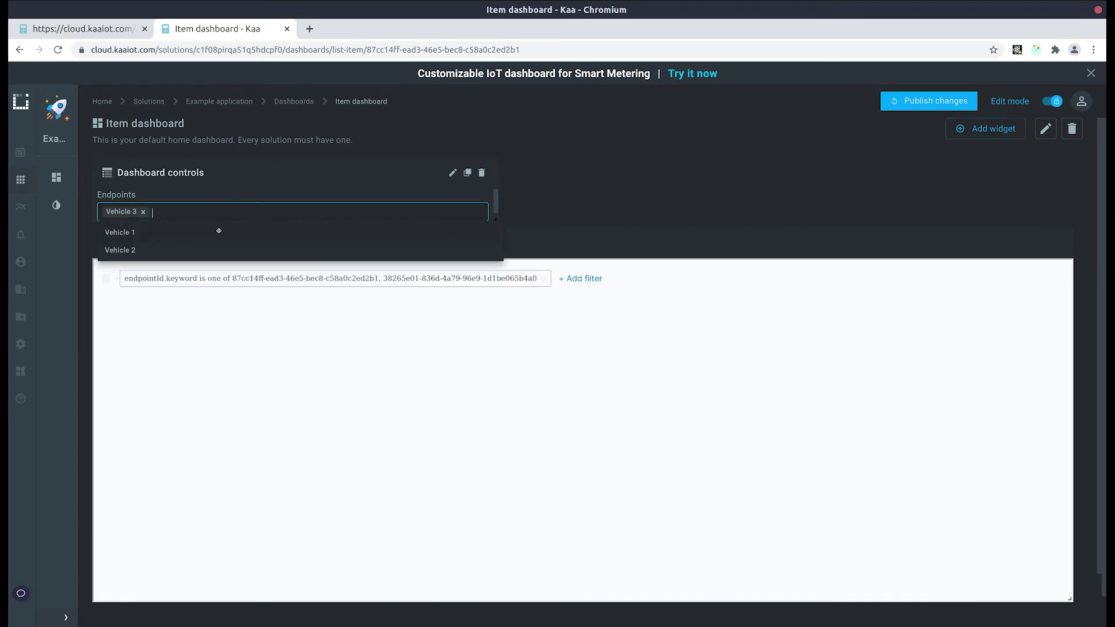
left_click(218, 231)
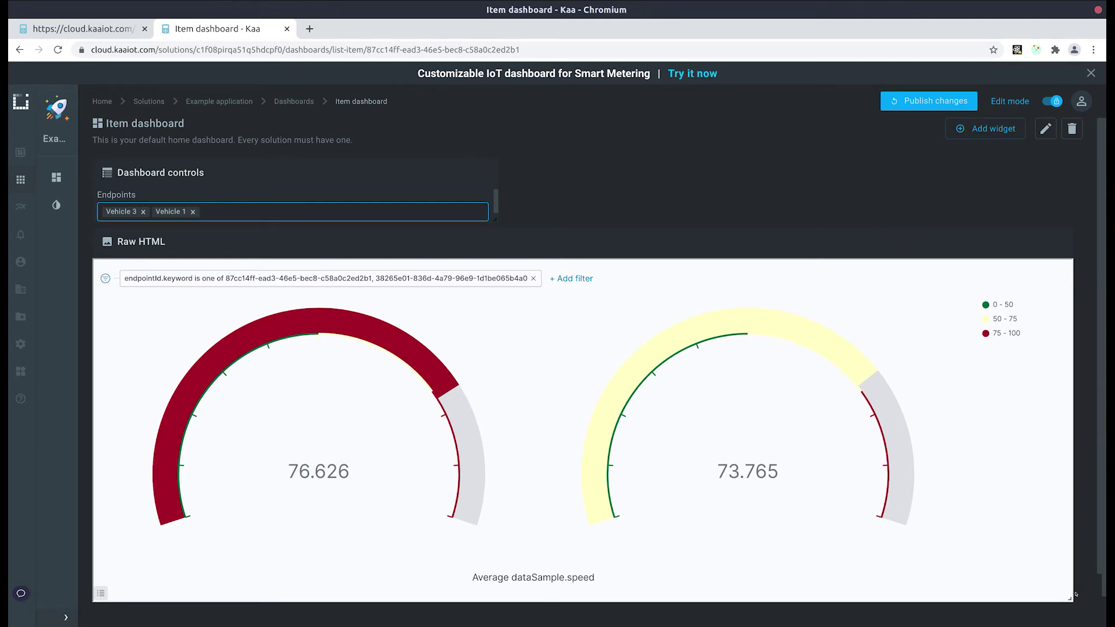
Narrow the Raw HTML gauge widget to the Dashboard controls' width and add an Endpoint list widget from Device management beside it, widened to fill the remaining space.
left_click_drag(1070, 597, 501, 586)
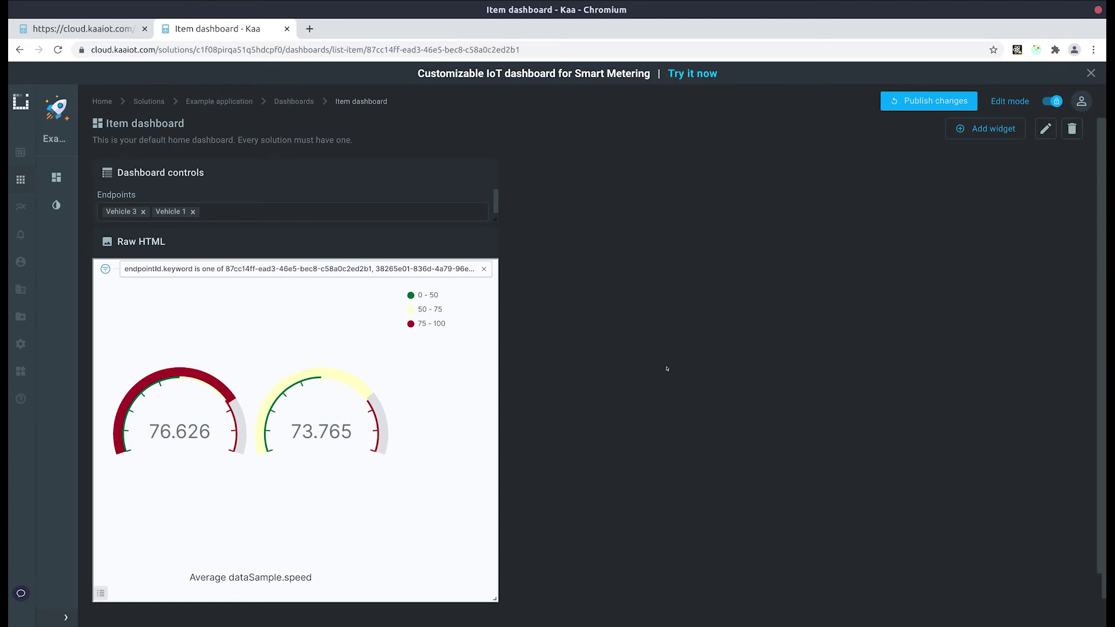
left_click(985, 128)
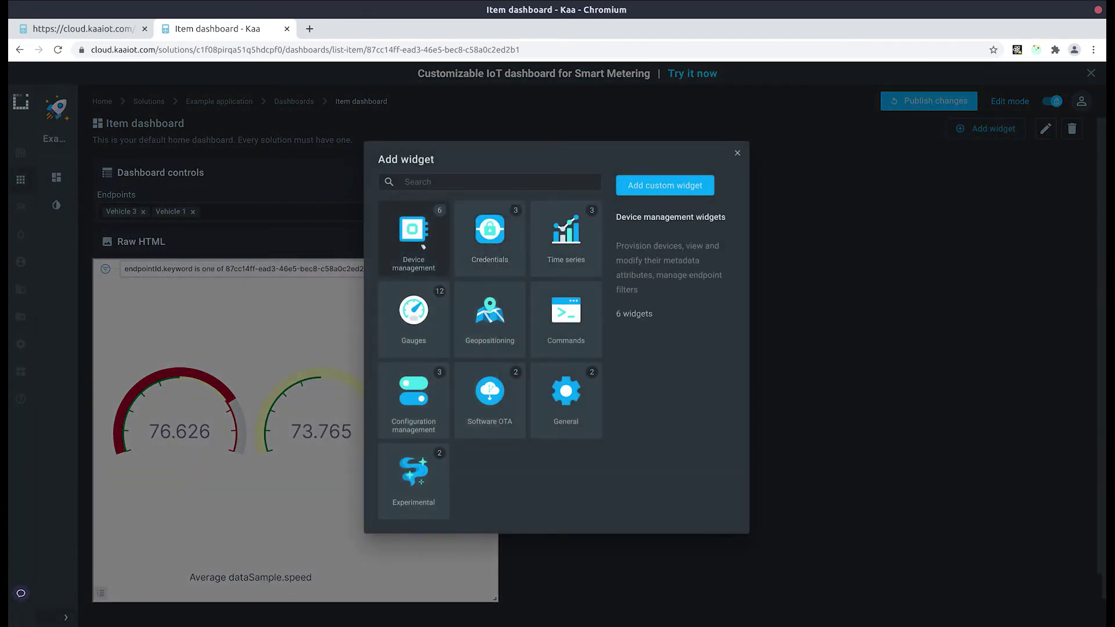
left_click(422, 247)
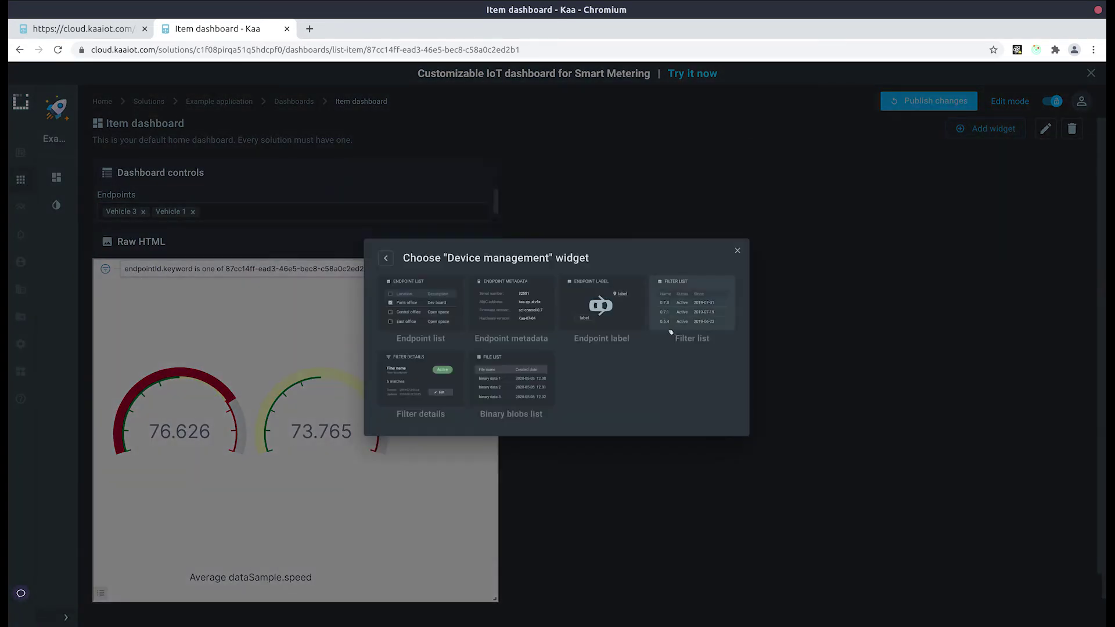
left_click(424, 317)
left_click_drag(327, 582, 726, 256)
left_click_drag(903, 250, 1070, 323)
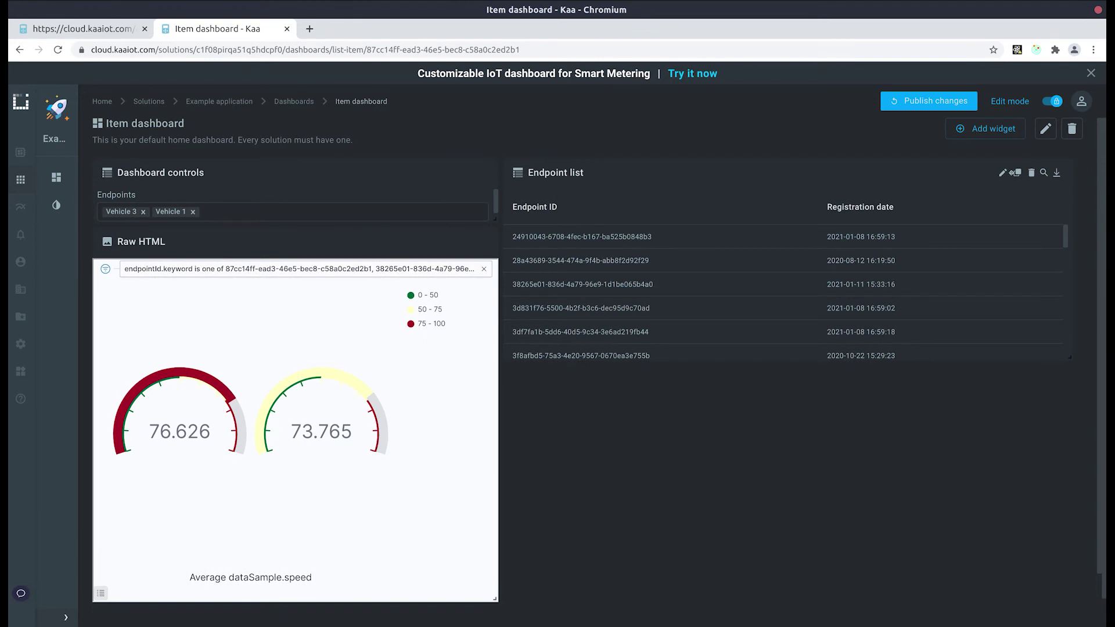
Open the Endpoint list widget's configuration and set its data source application to Fleet management.
left_click(1005, 174)
scroll(784, 297, "down", 8)
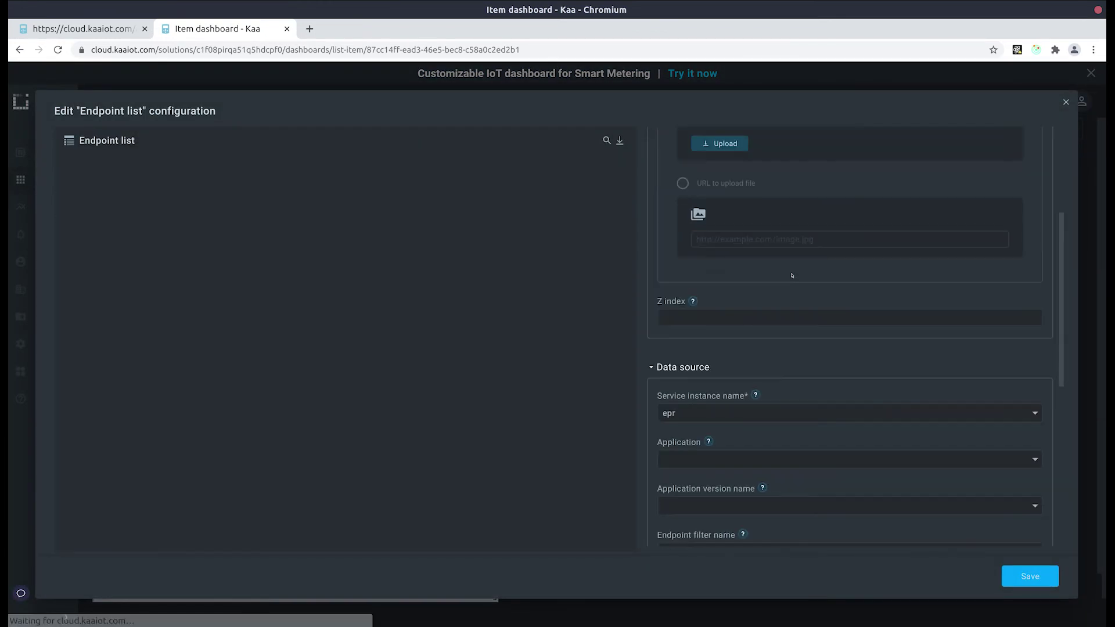
left_click(741, 239)
type("flee")
key("Return")
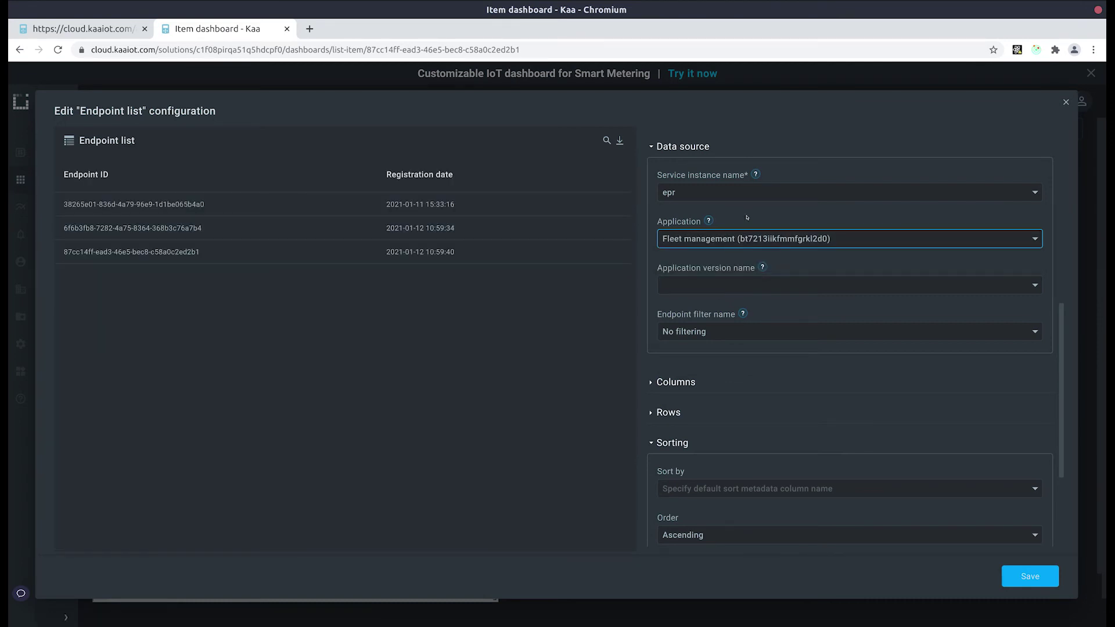
Make the Endpoint list rows selectable with comparedEndpoints as the variable storing the selected endpoints, and save the configuration.
scroll(725, 249, "down", 2)
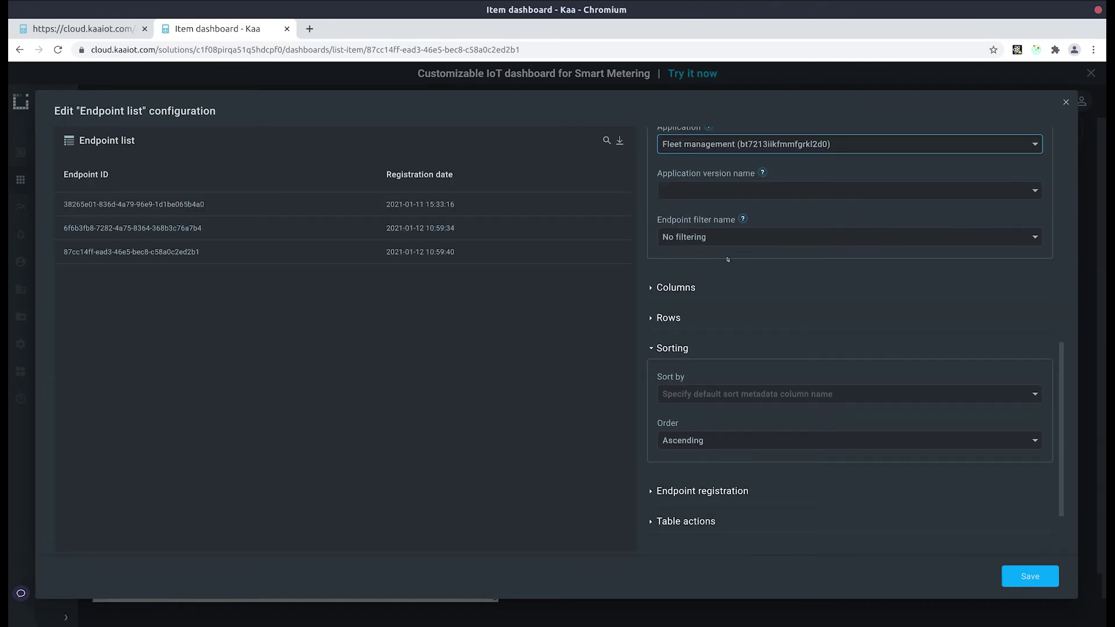
left_click(676, 330)
left_click(698, 374)
scroll(713, 296, "down", 2)
left_click(745, 324)
left_click_drag(696, 320, 656, 321)
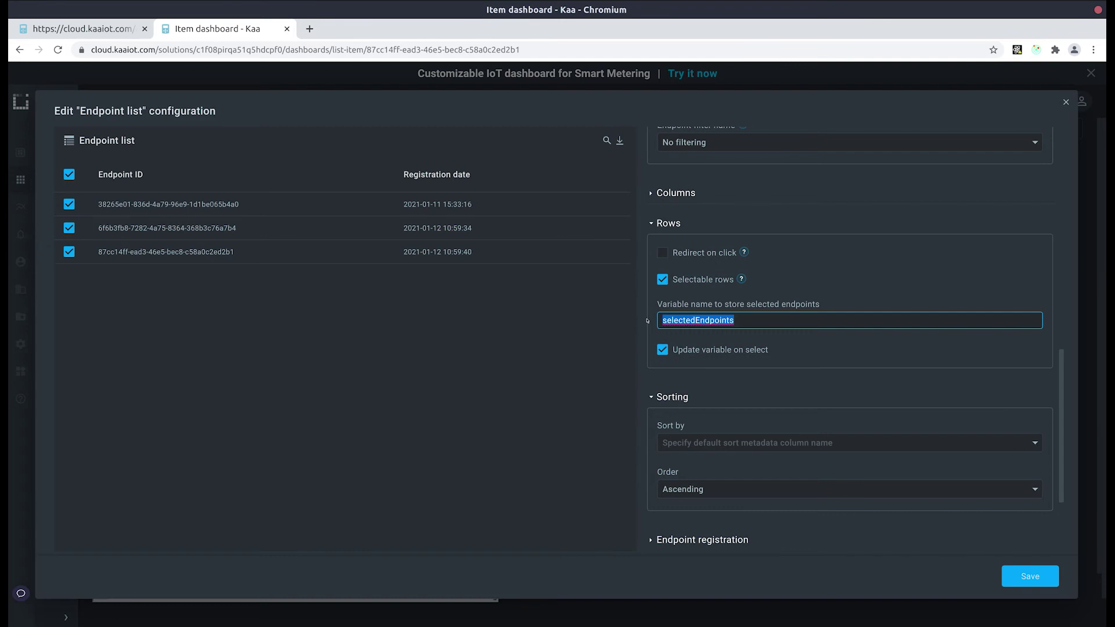
type("compar")
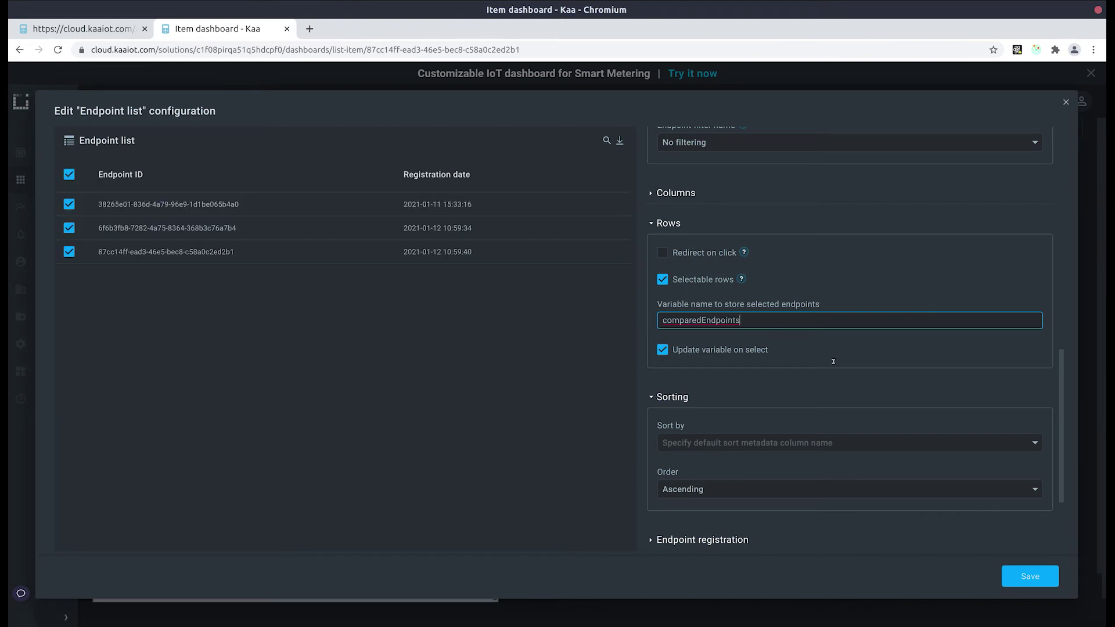
left_click(1022, 577)
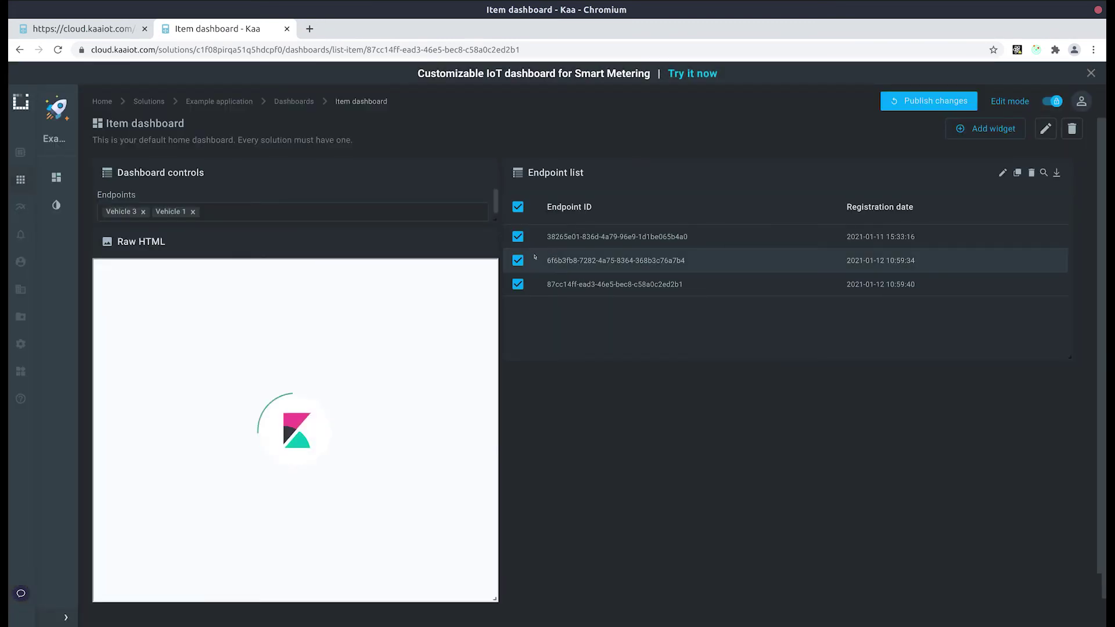
Deselect the second and third endpoints in the Endpoint list and reselect the second one to test the gauge filtering.
left_click(517, 260)
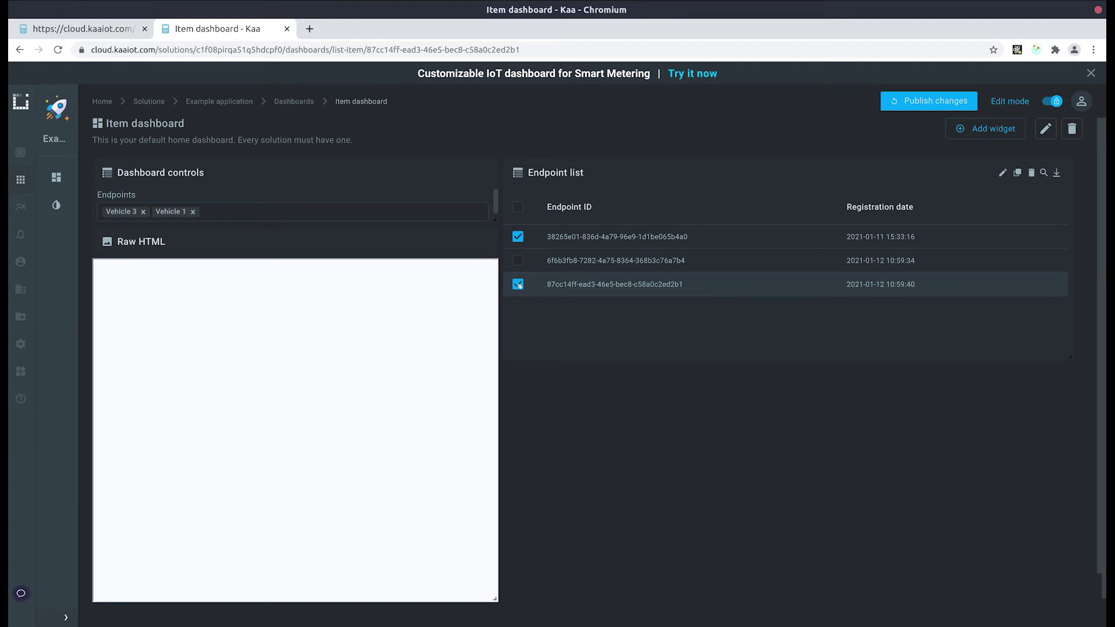
left_click(517, 284)
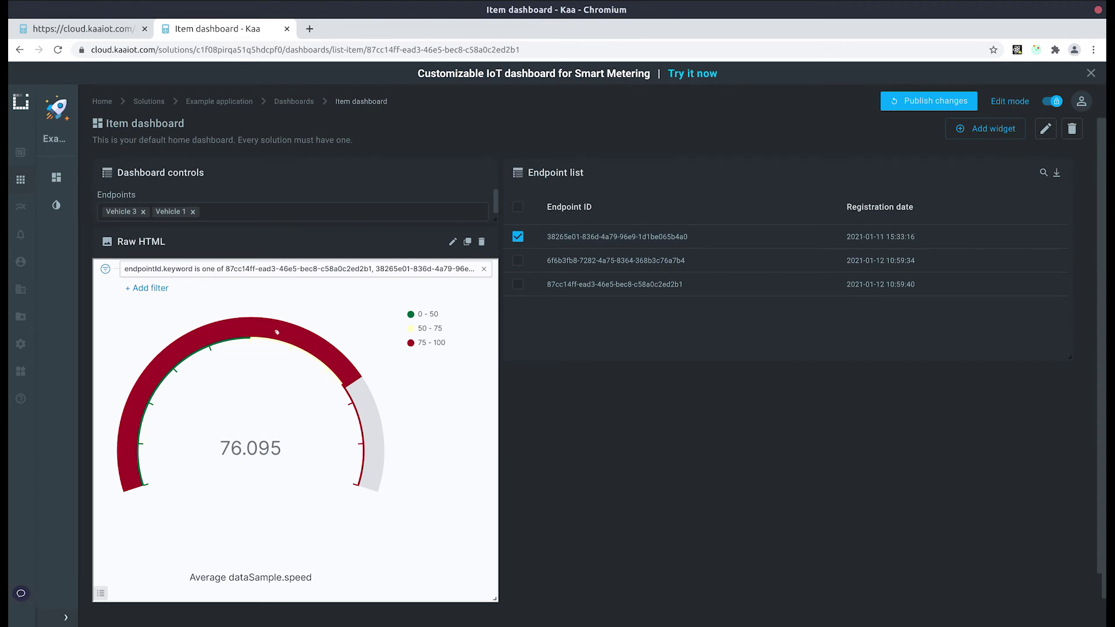
left_click(521, 261)
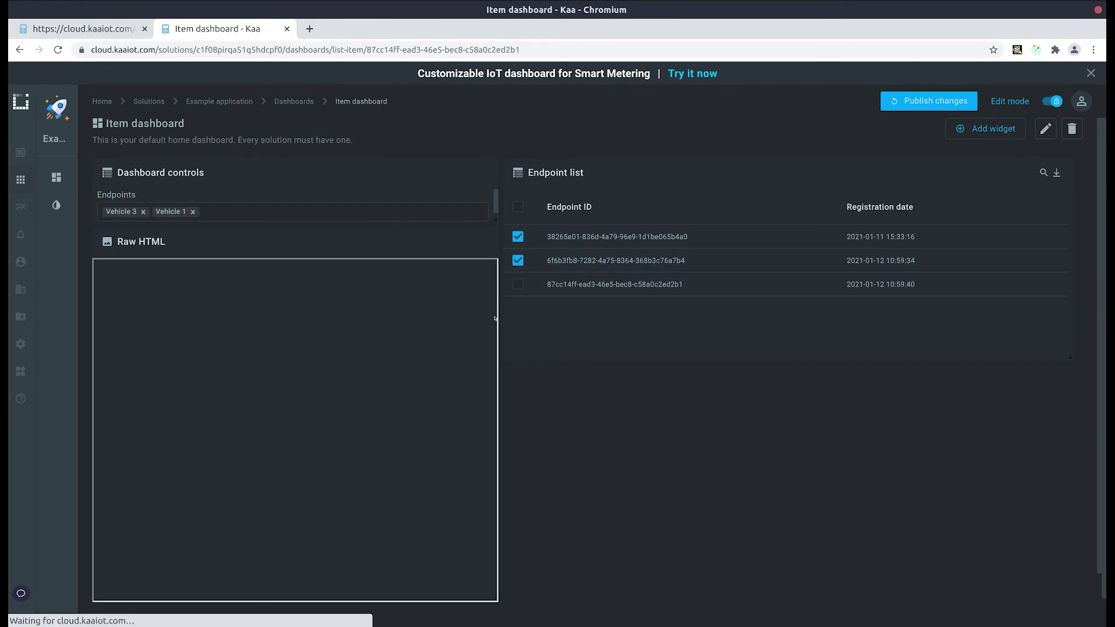
Remove Vehicle 1 from the Endpoints selection in Dashboard controls and add it back.
left_click(193, 211)
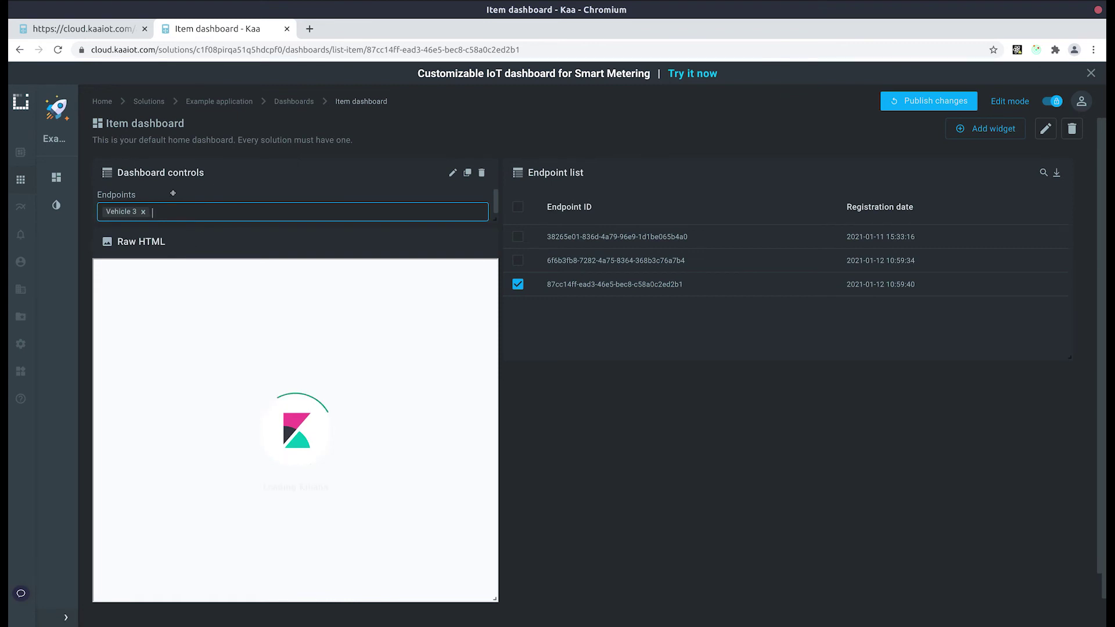
left_click(223, 212)
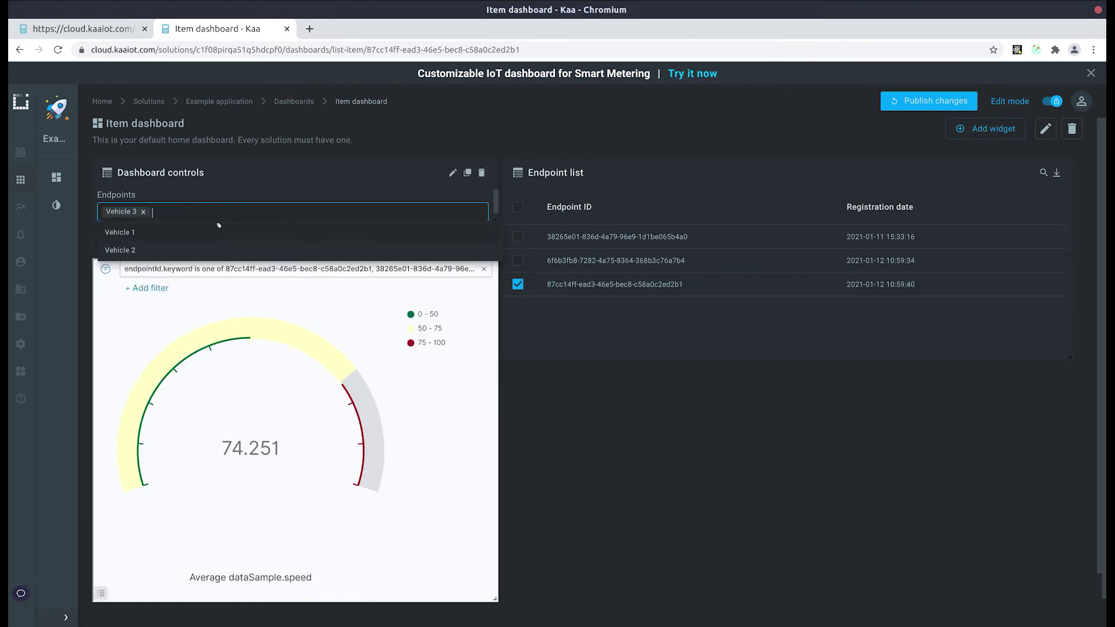
left_click(220, 232)
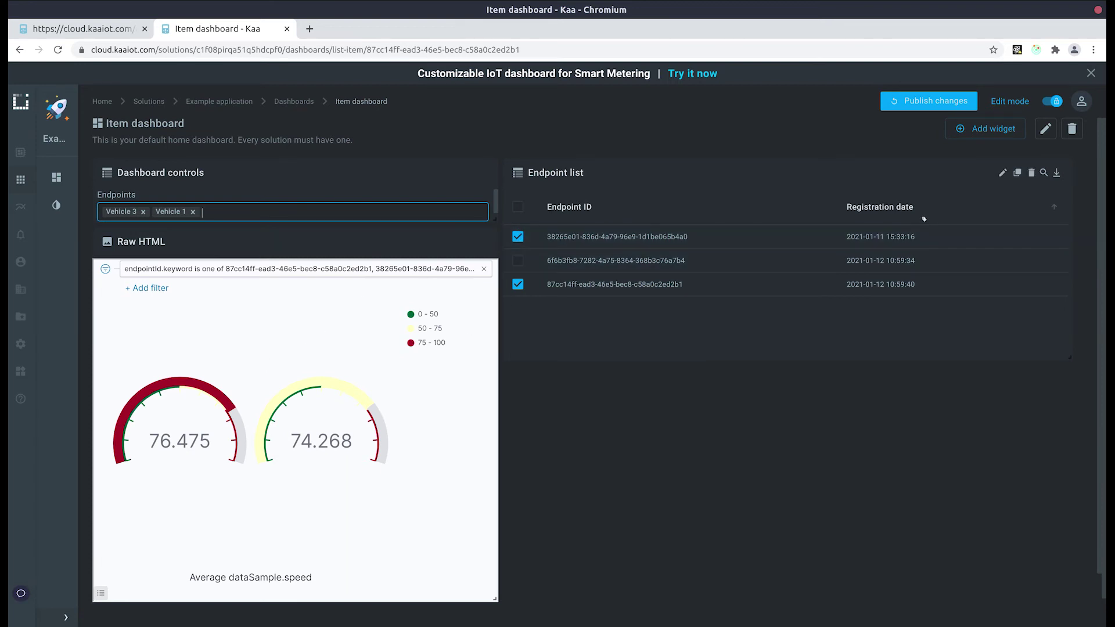
Add a table action to the Endpoint list configuration labelled Show on gauges that updates the variable comparedEndpoints with the selected items.
left_click(1004, 175)
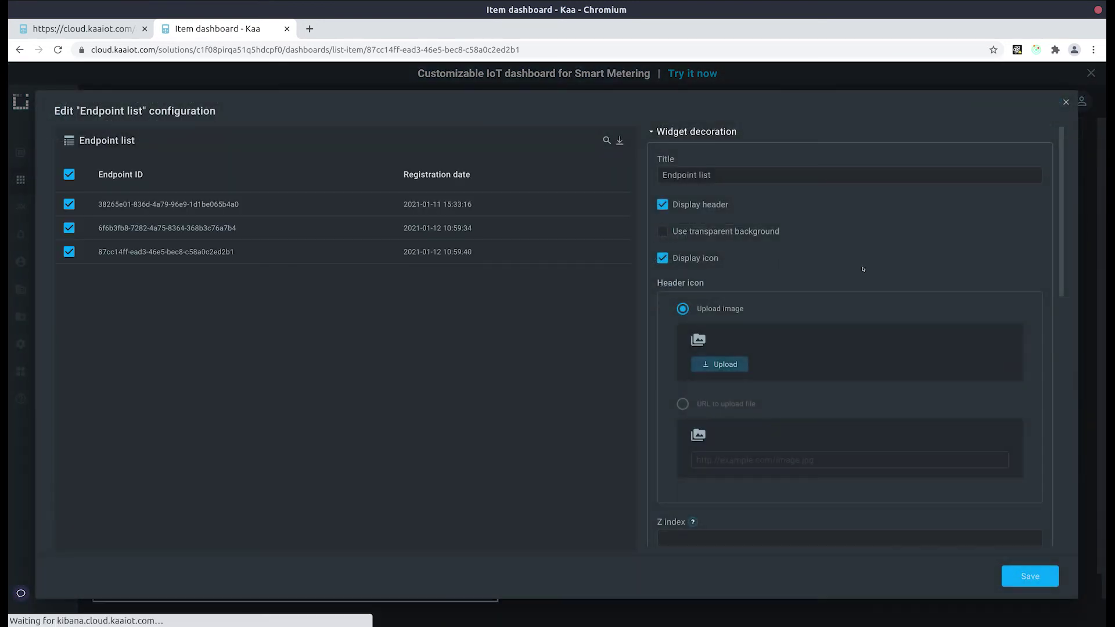
scroll(833, 279, "down", 5)
scroll(833, 278, "down", 5)
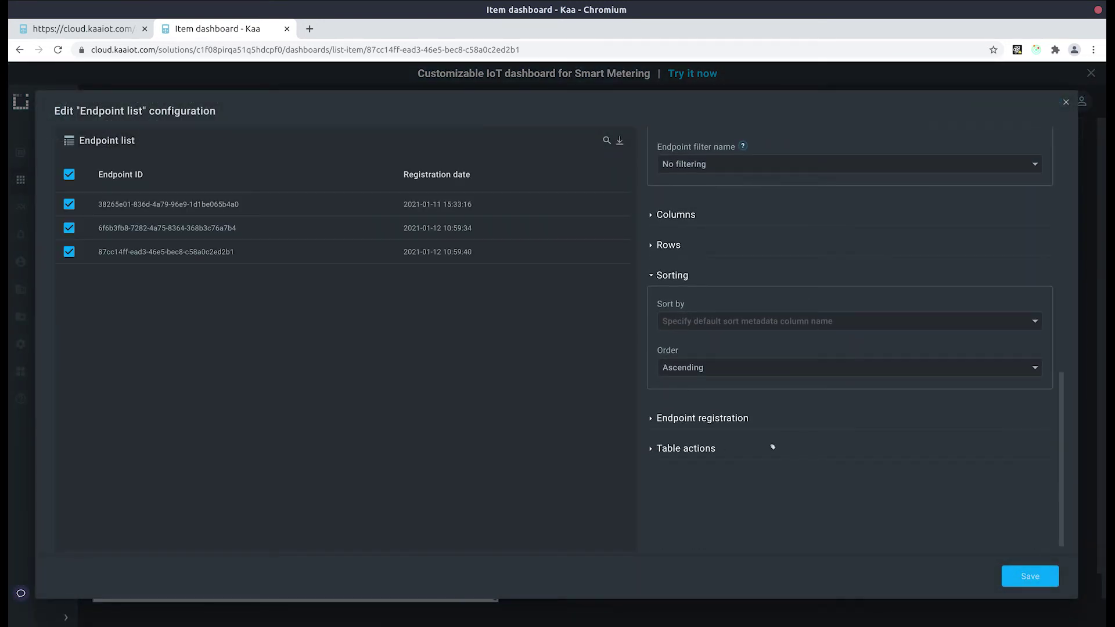
left_click(772, 447)
left_click(826, 440)
left_click(718, 471)
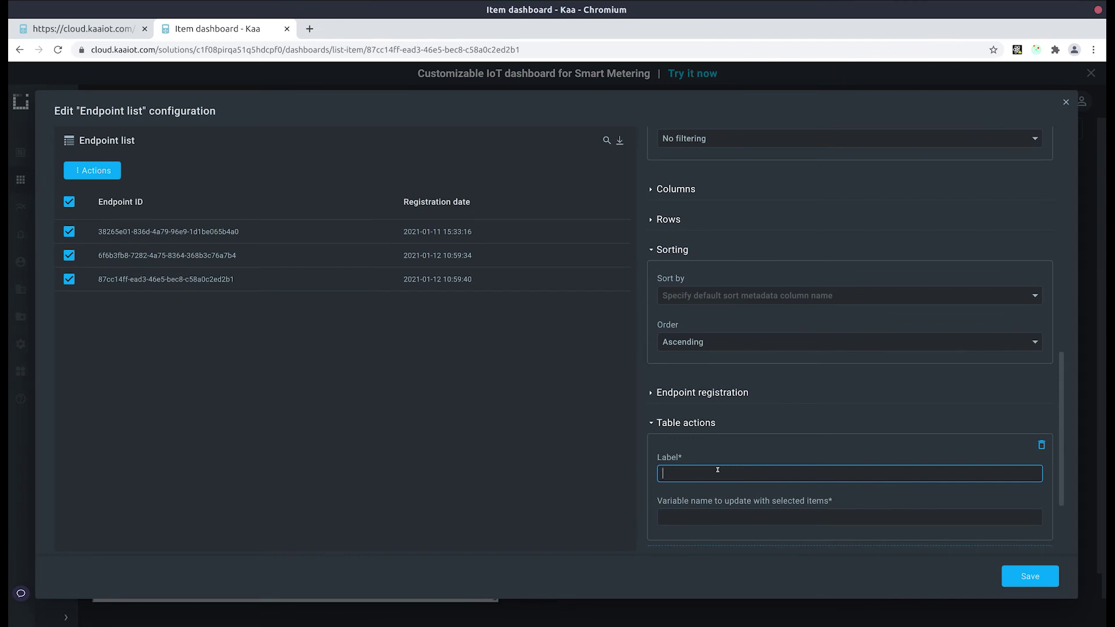
type("Show on gauges")
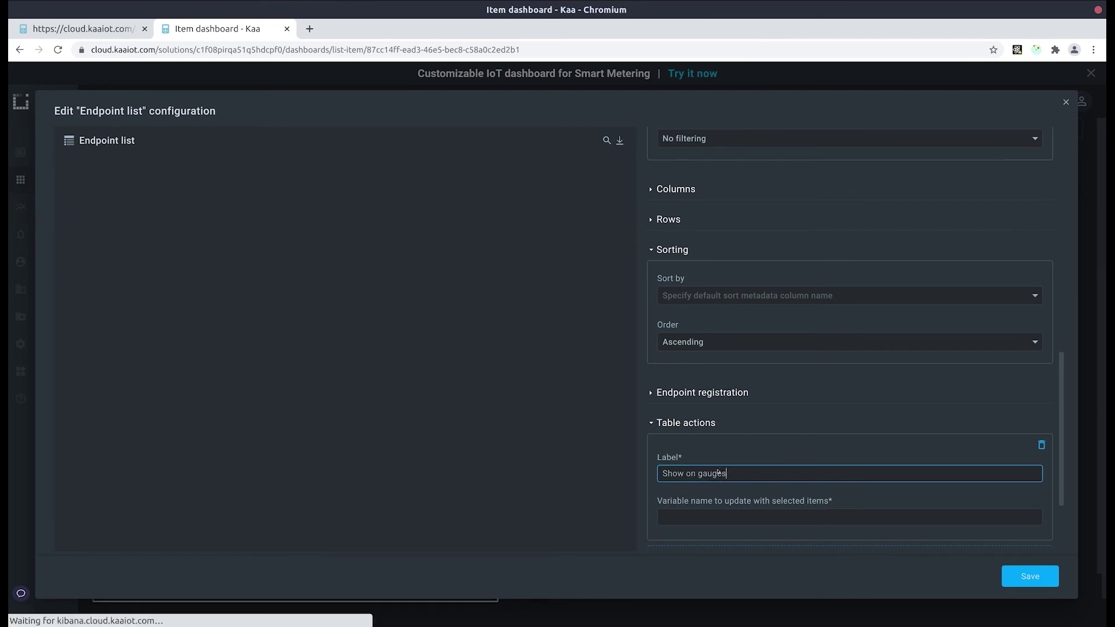
left_click(716, 520)
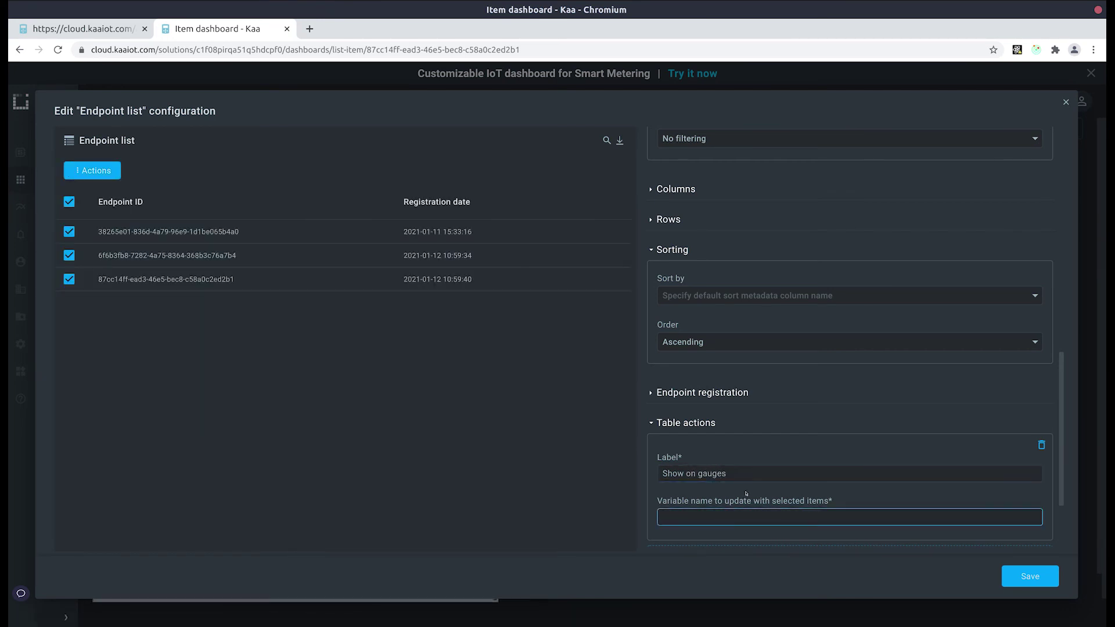
scroll(759, 488, "down", 2)
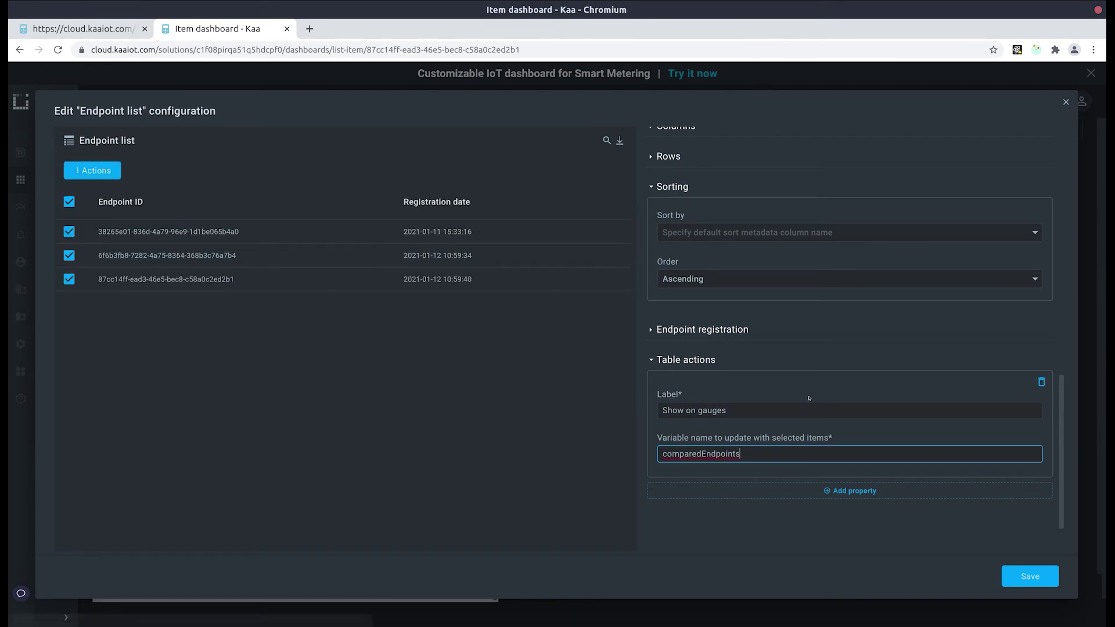
Disable Update variable on select for the Endpoint list rows, keep the action label Show selected, and save the configuration.
scroll(810, 397, "up", 2)
scroll(810, 397, "up", 1)
scroll(726, 322, "up", 2)
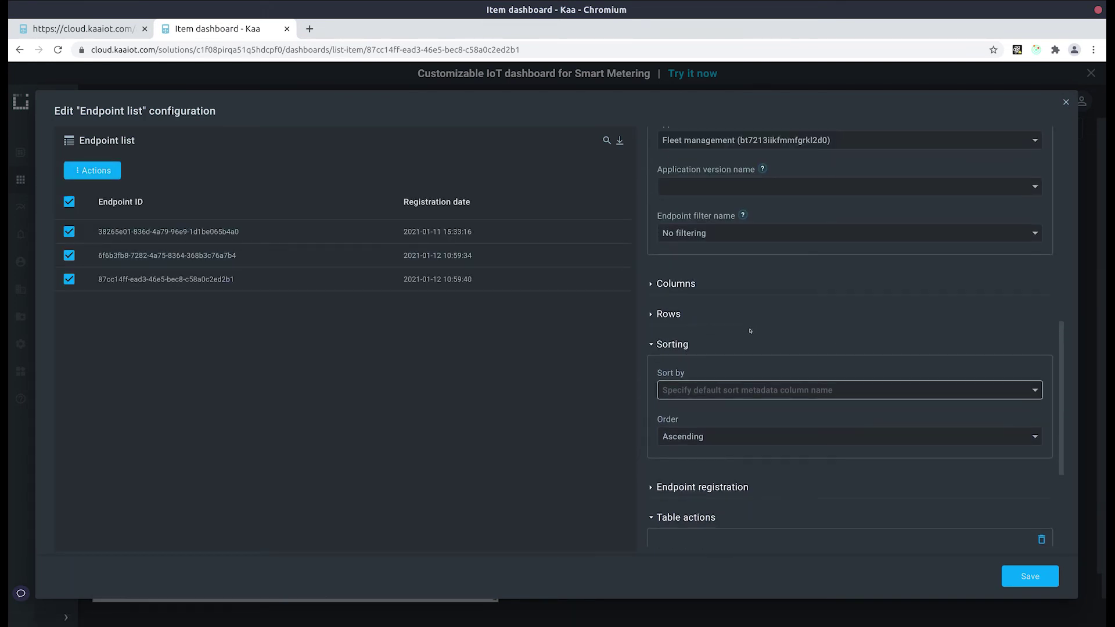
left_click(669, 314)
scroll(726, 349, "down", 2)
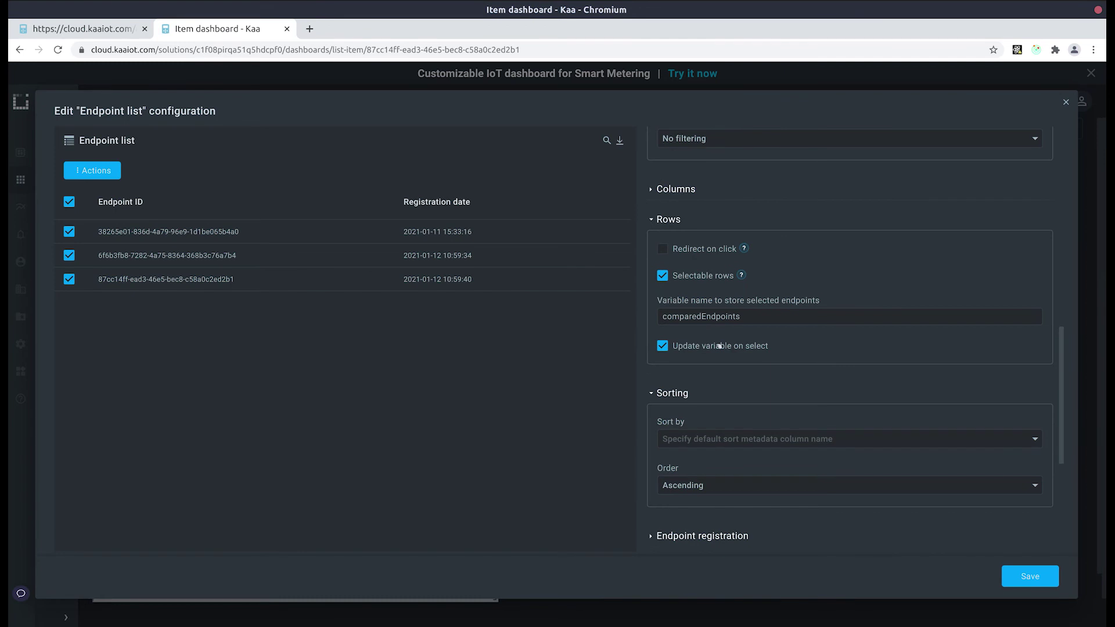
left_click(714, 349)
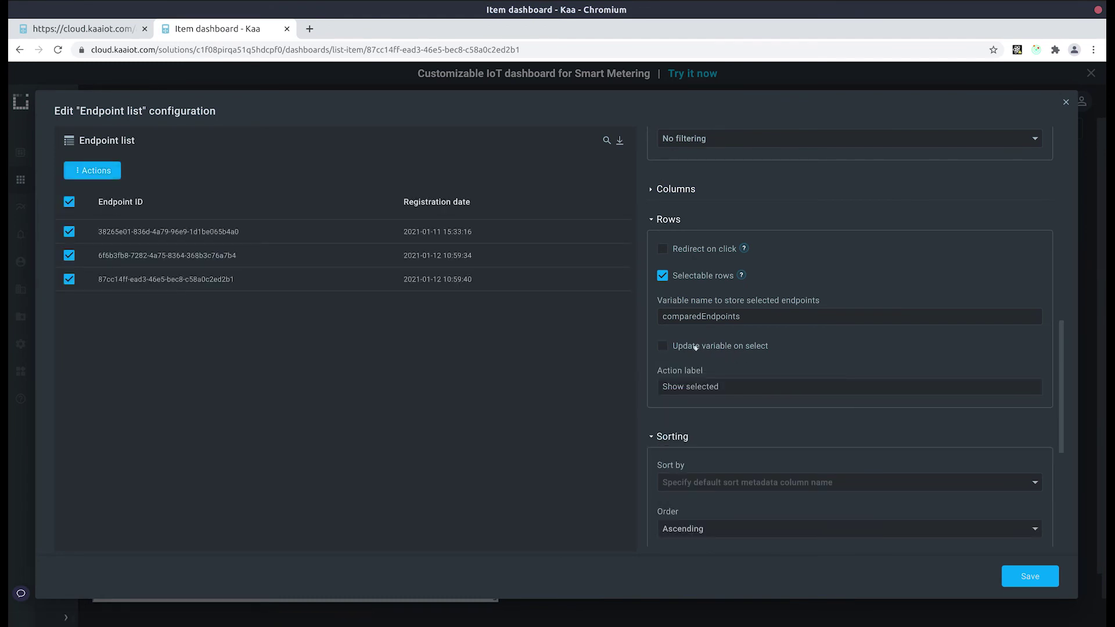
left_click(726, 387)
left_click(1023, 575)
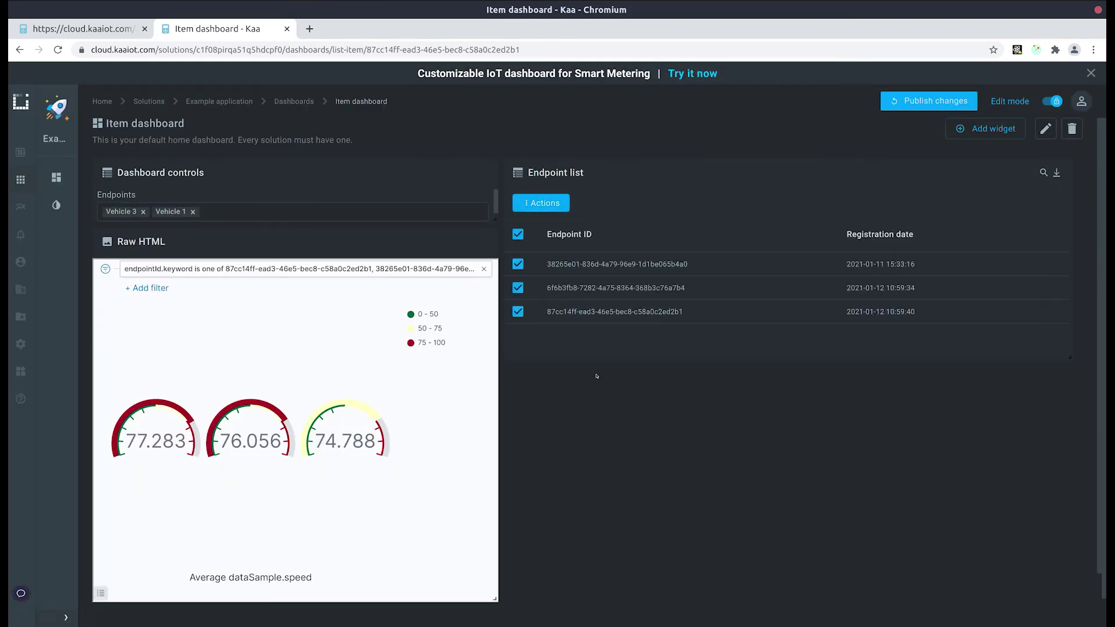
Deselect the first two endpoints in the Endpoint list and run Show on gauges for the third one.
left_click(518, 265)
left_click(518, 288)
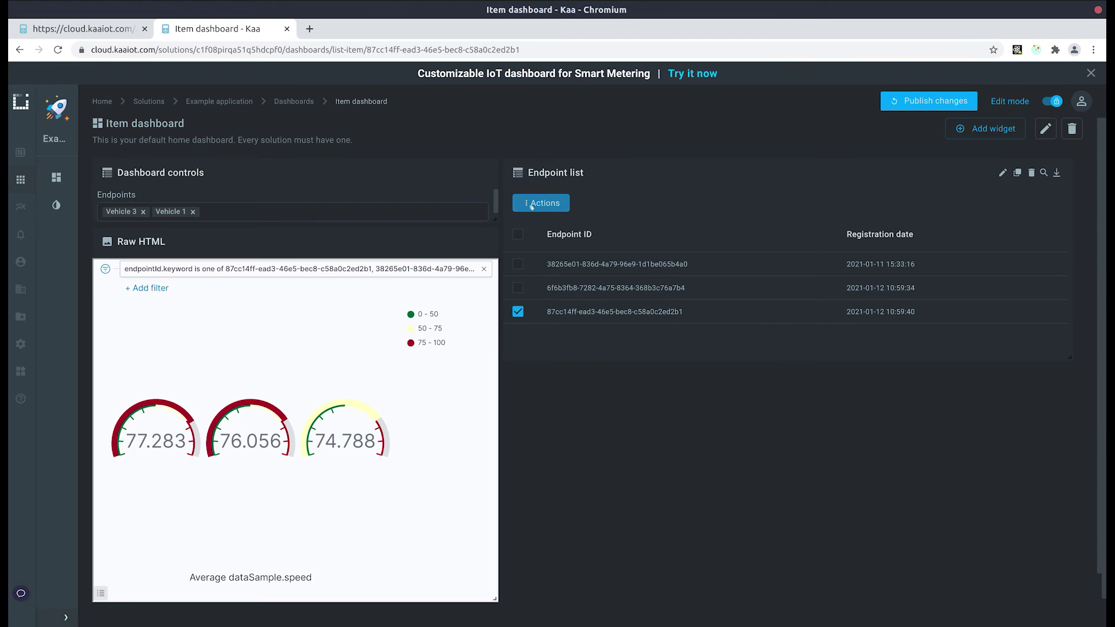
left_click(531, 206)
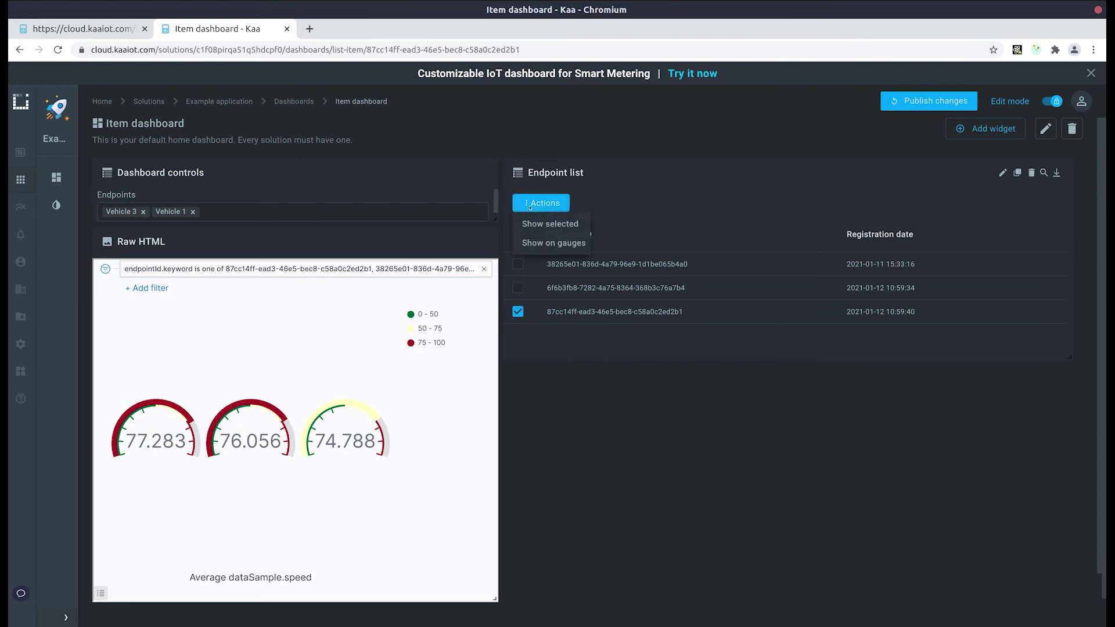
left_click(546, 243)
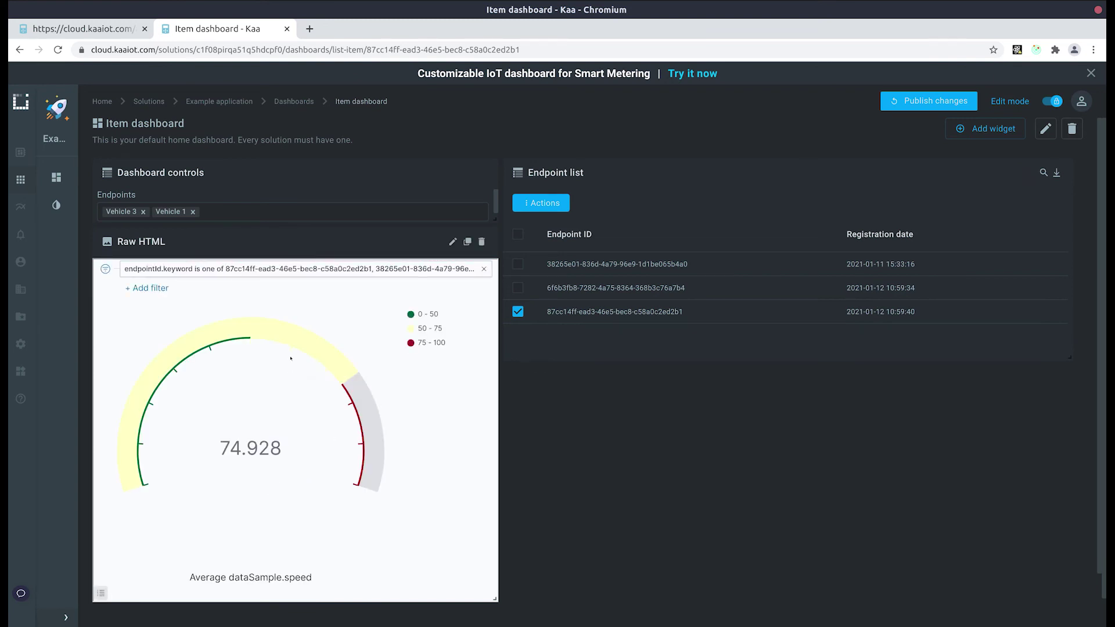
Select the second endpoint in addition to the third and run Show on gauges for both.
mouse_move(296, 335)
left_click(517, 287)
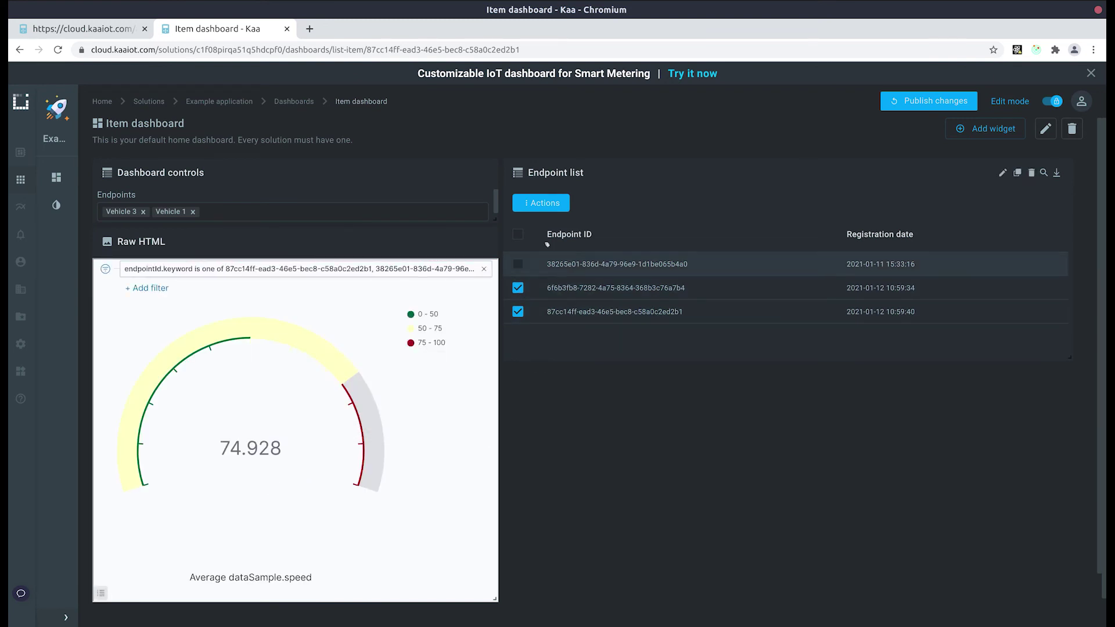
left_click(540, 202)
left_click(546, 243)
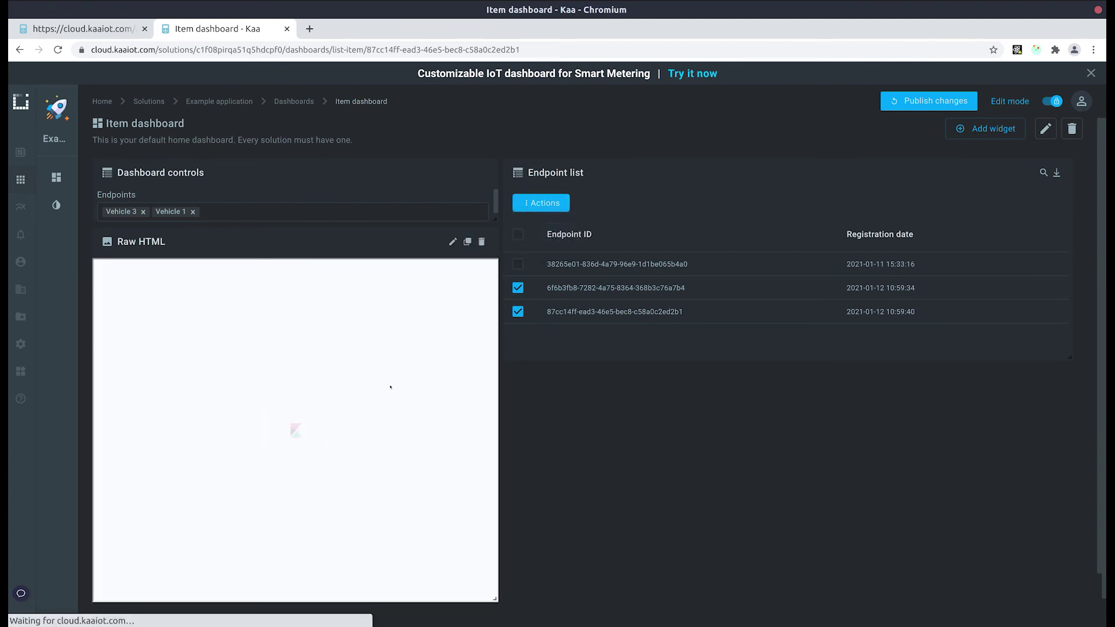
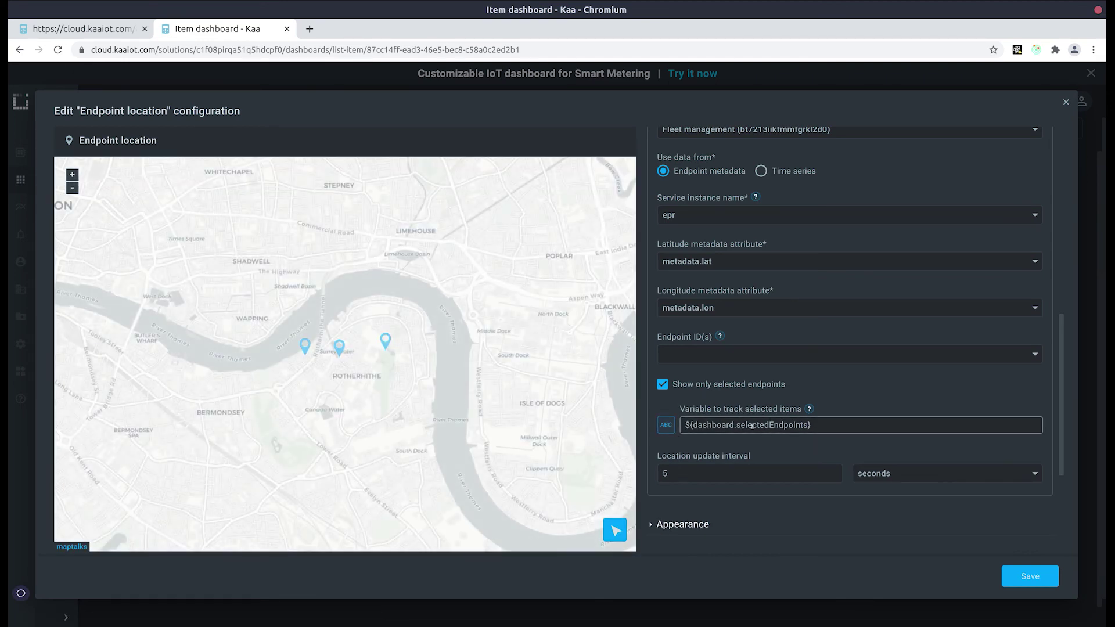
Set the Endpoint location widget's variable to track selected items to dashboard.comparedEndpoints.
left_click(715, 427)
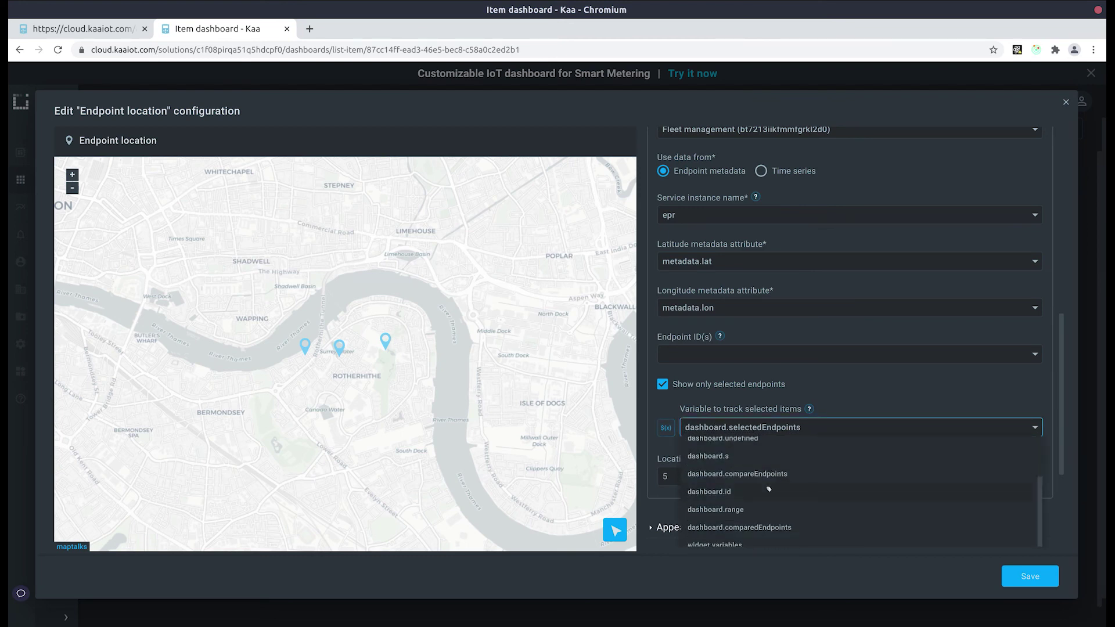
left_click(766, 526)
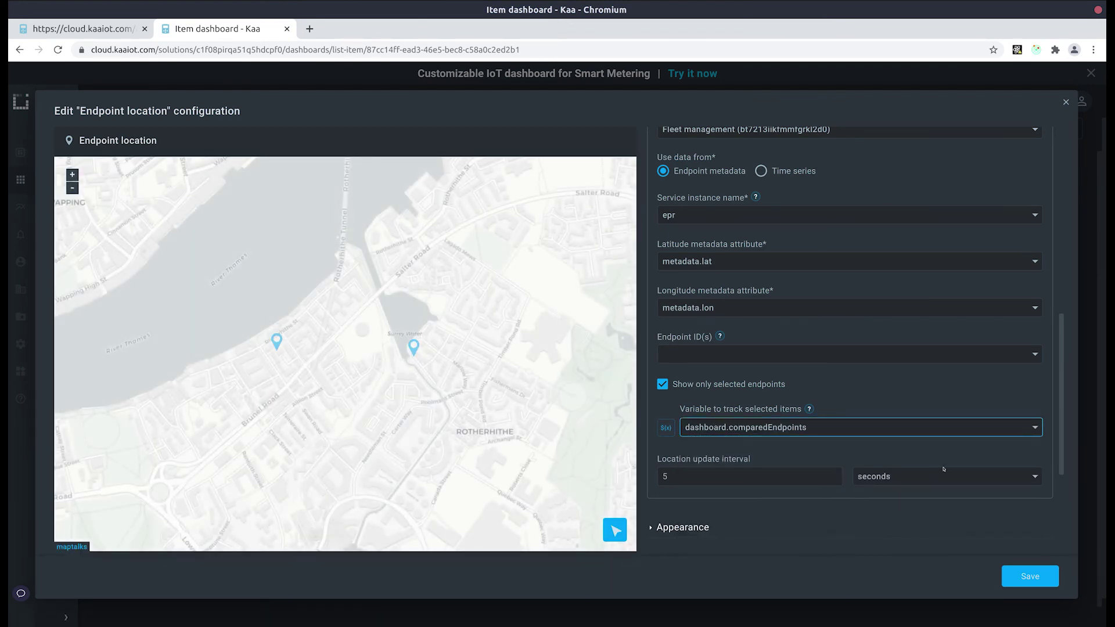
scroll(938, 535, "down", 4)
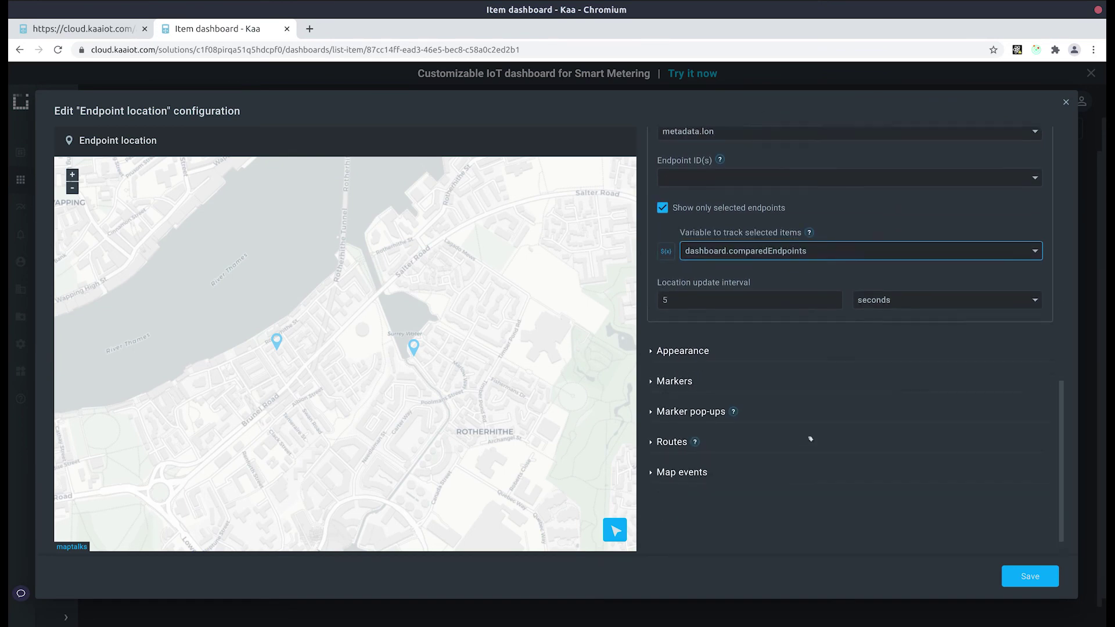
Save the Endpoint location configuration, remove Vehicle 1 from the Endpoints selection, and add Vehicle 1 and Vehicle 2 to it.
left_click(1029, 576)
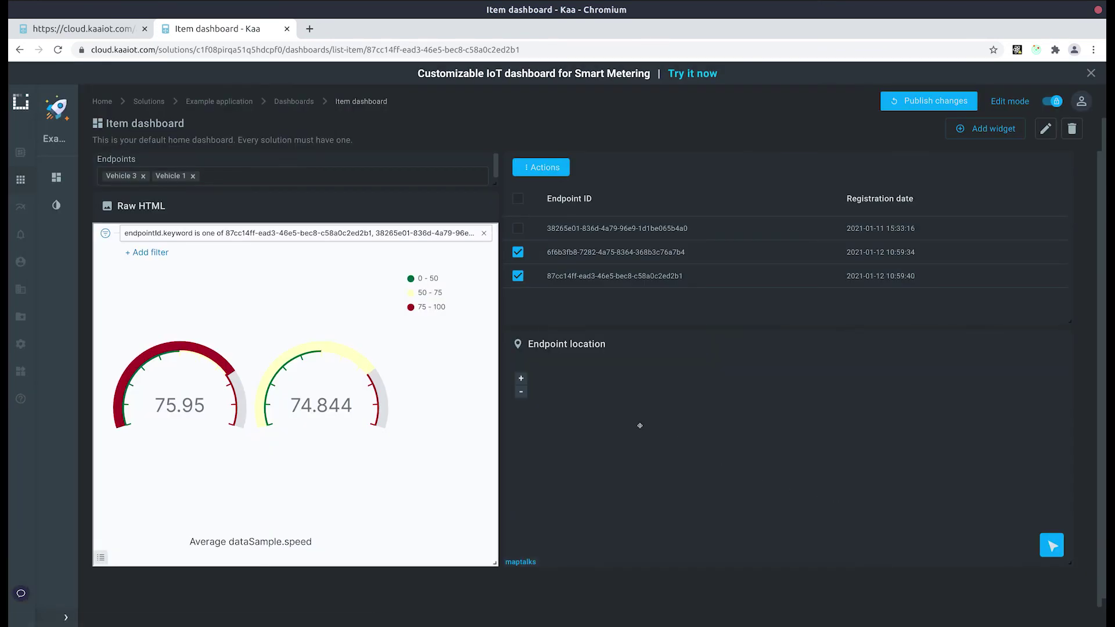
left_click(192, 176)
left_click(237, 179)
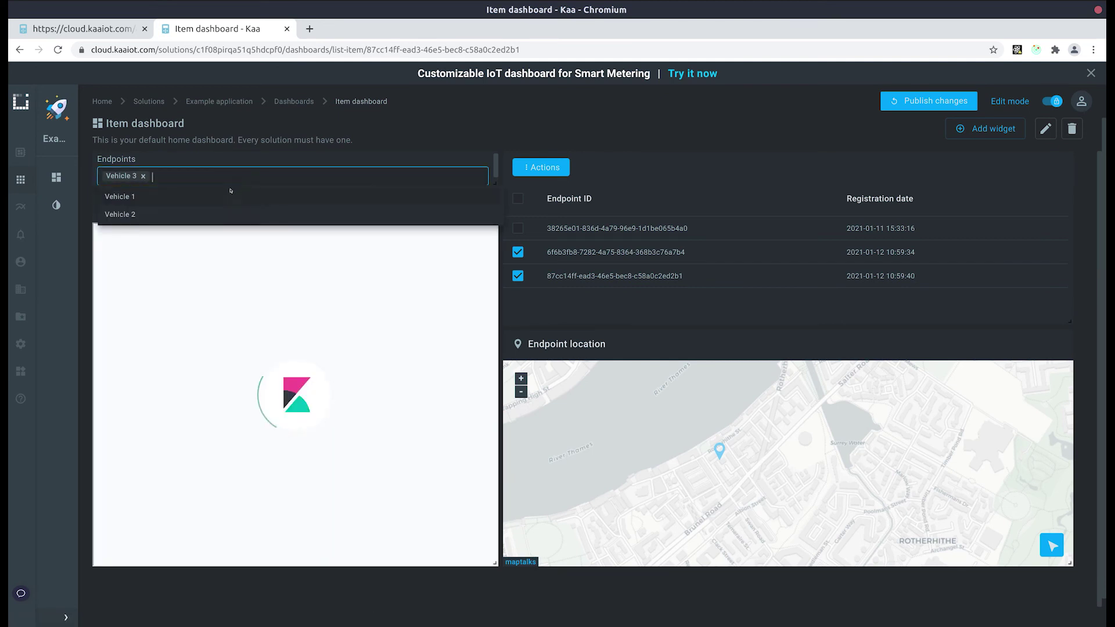
left_click(233, 196)
left_click(247, 178)
left_click(244, 196)
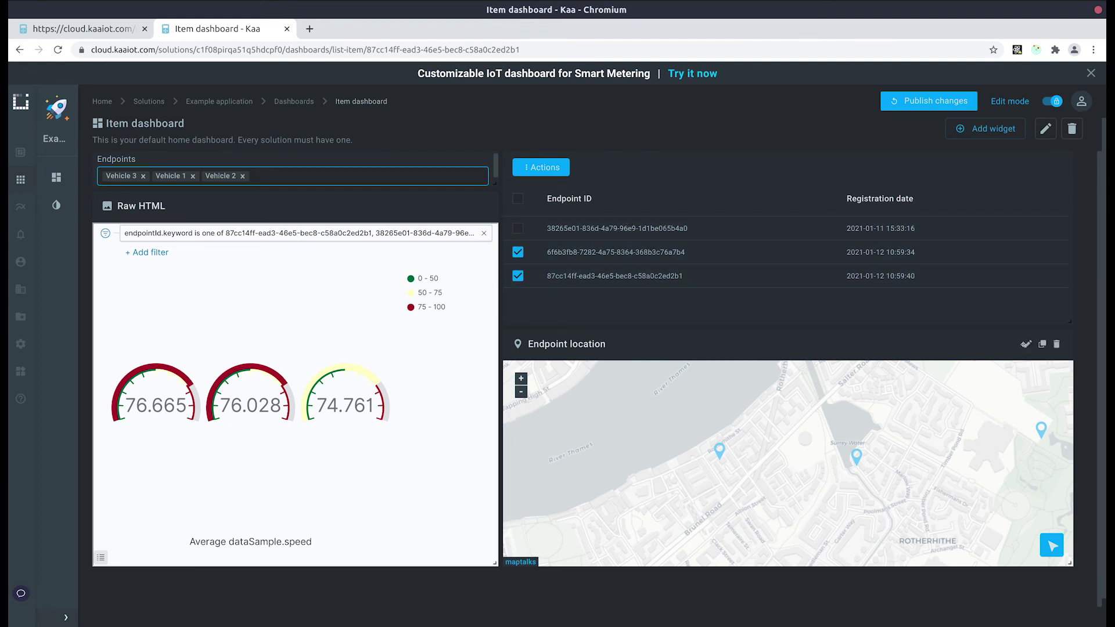
Set the Endpoint location map event's variable that provides items to focus to focusableItems and save the configuration.
left_click(1028, 345)
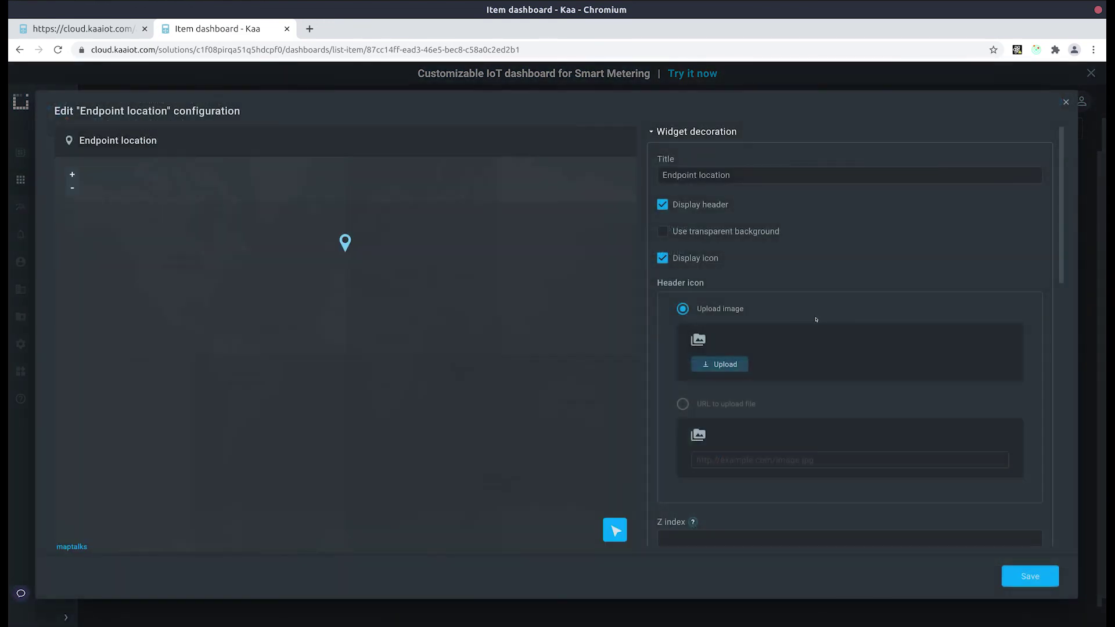
scroll(782, 312, "down", 5)
scroll(782, 311, "down", 8)
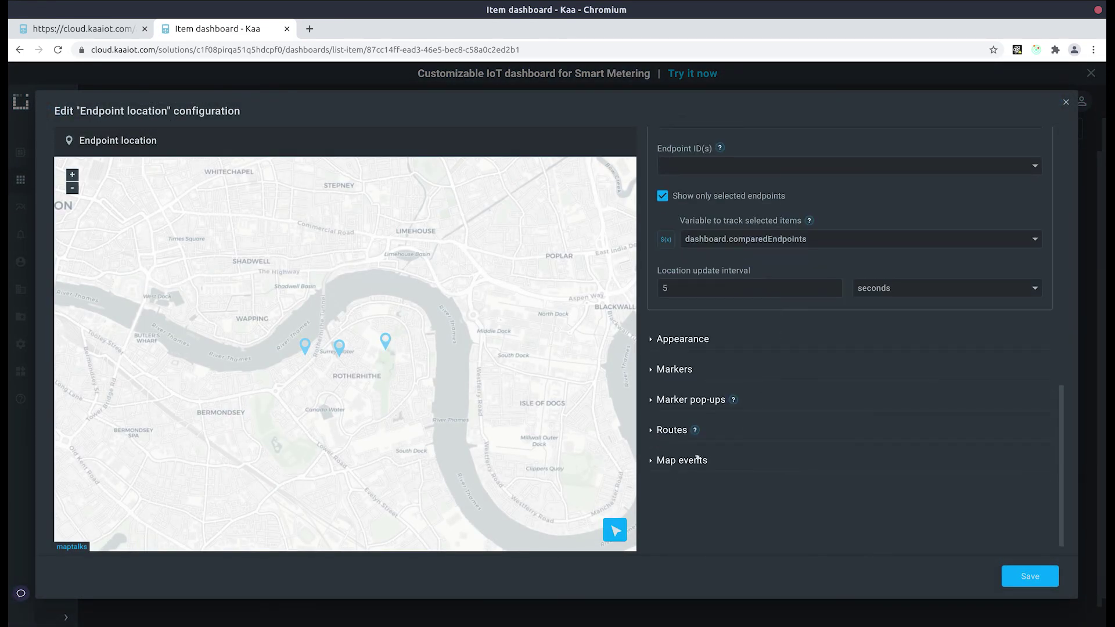
left_click(688, 462)
scroll(755, 406, "down", 2)
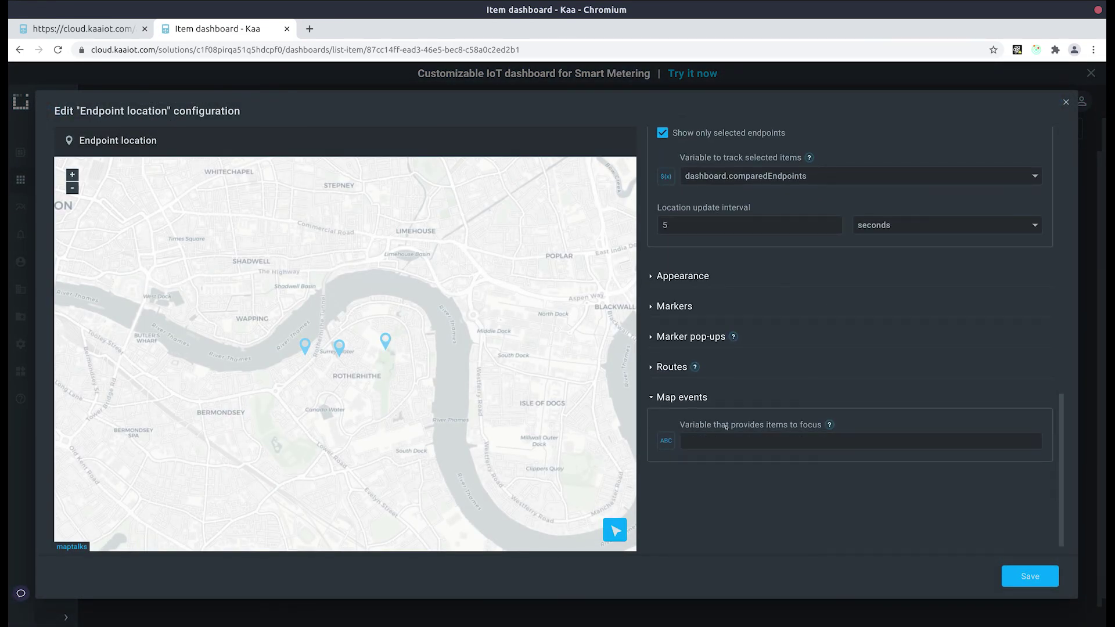
left_click(729, 439)
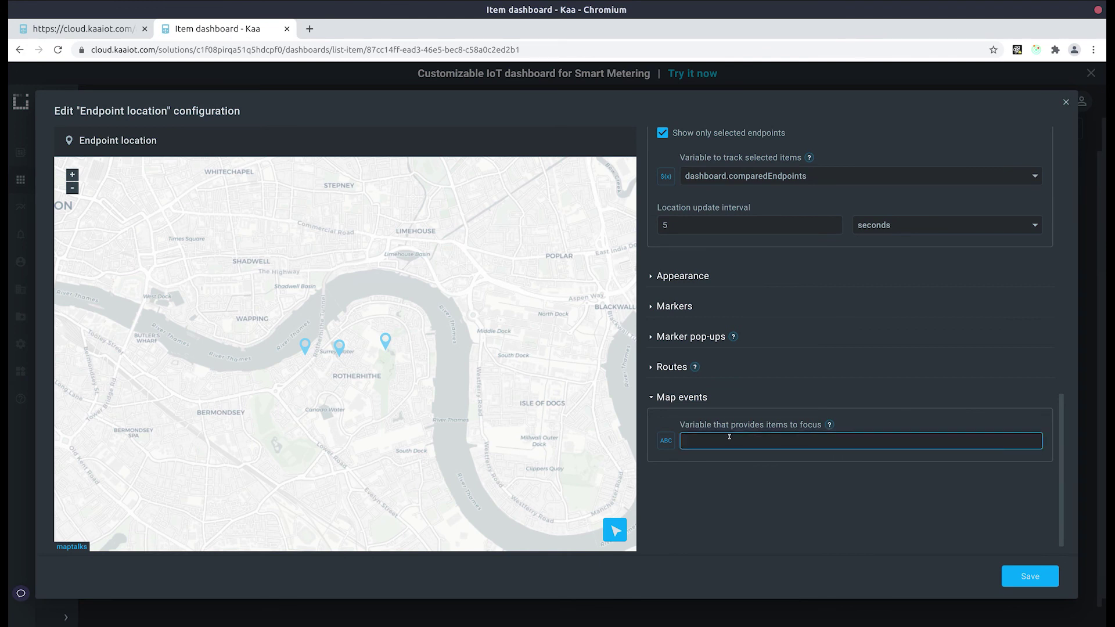
type("focusableItem")
key("Return")
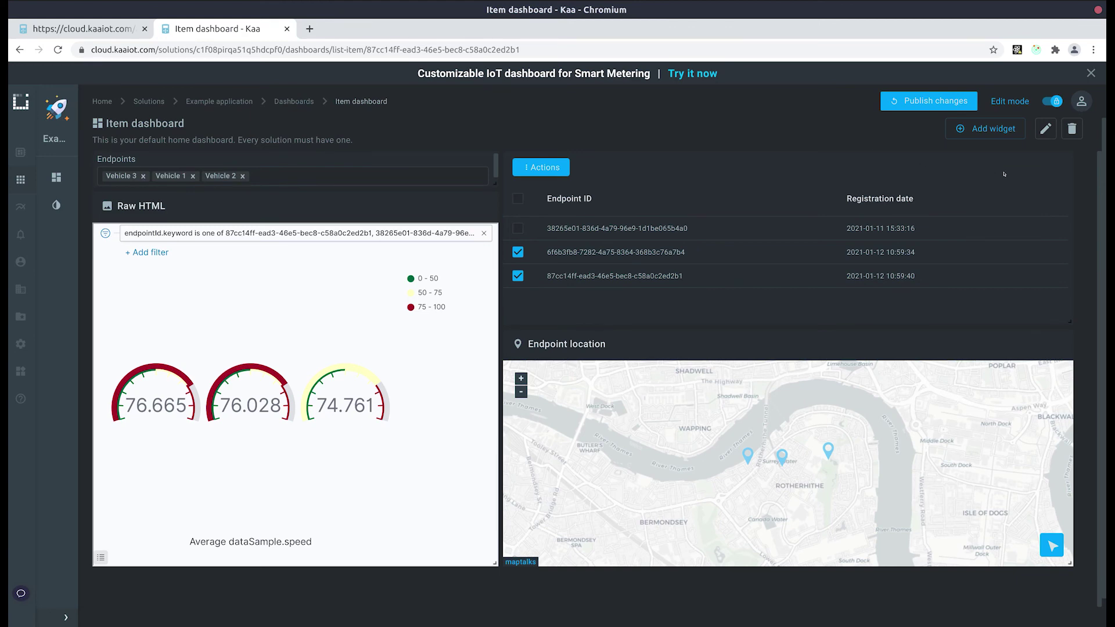
Add a second table action labelled Focus on map to the Endpoint list widget.
scroll(923, 150, "up", 1)
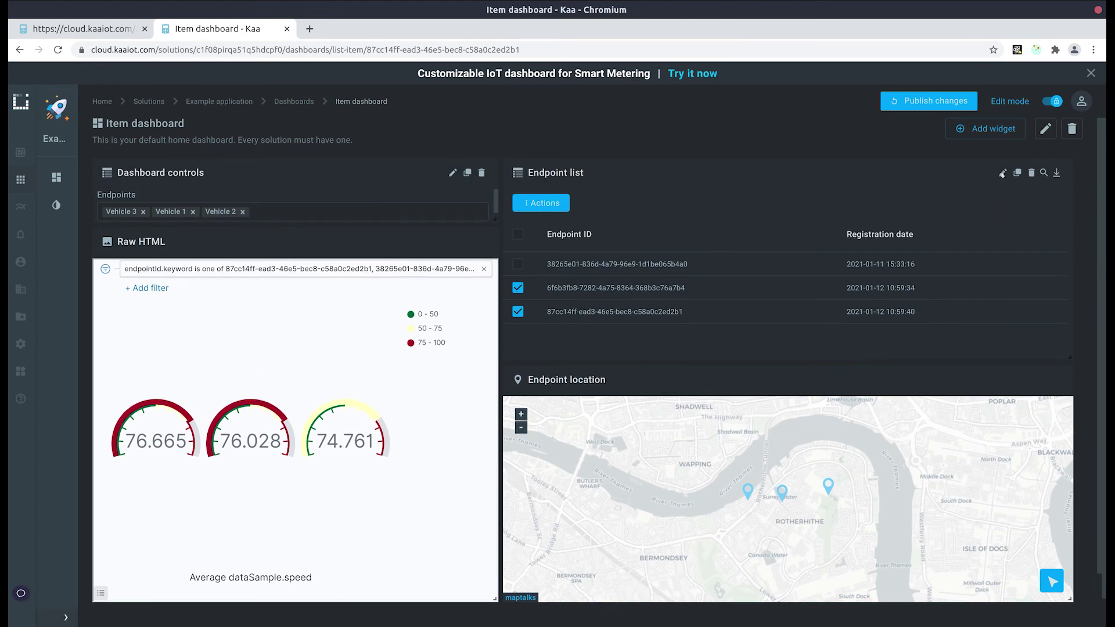
left_click(1002, 173)
scroll(824, 287, "down", 5)
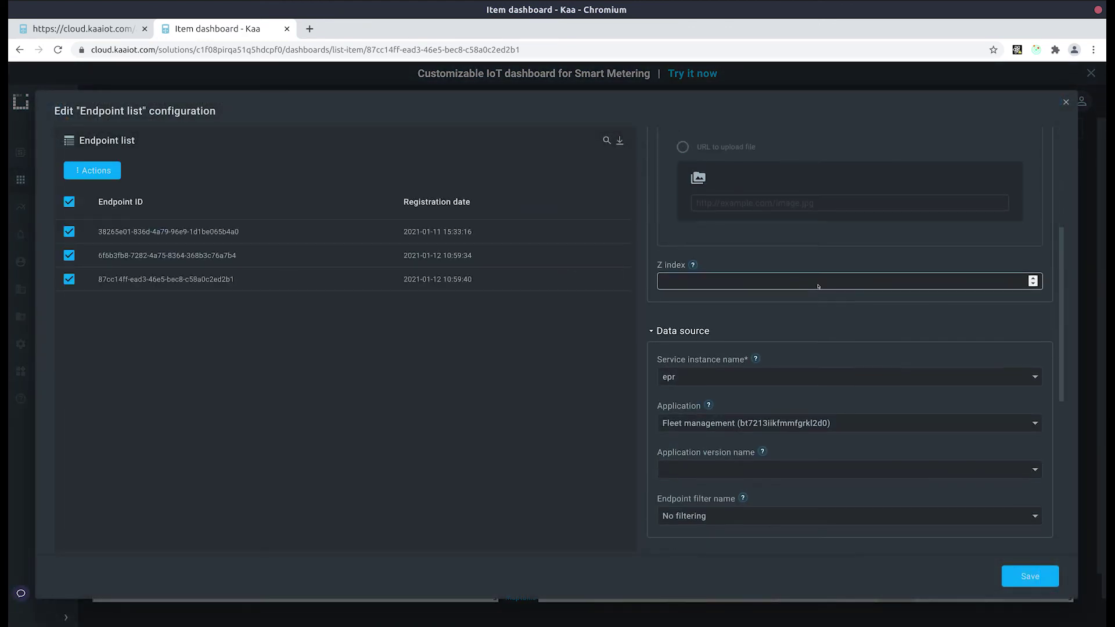
scroll(818, 286, "down", 6)
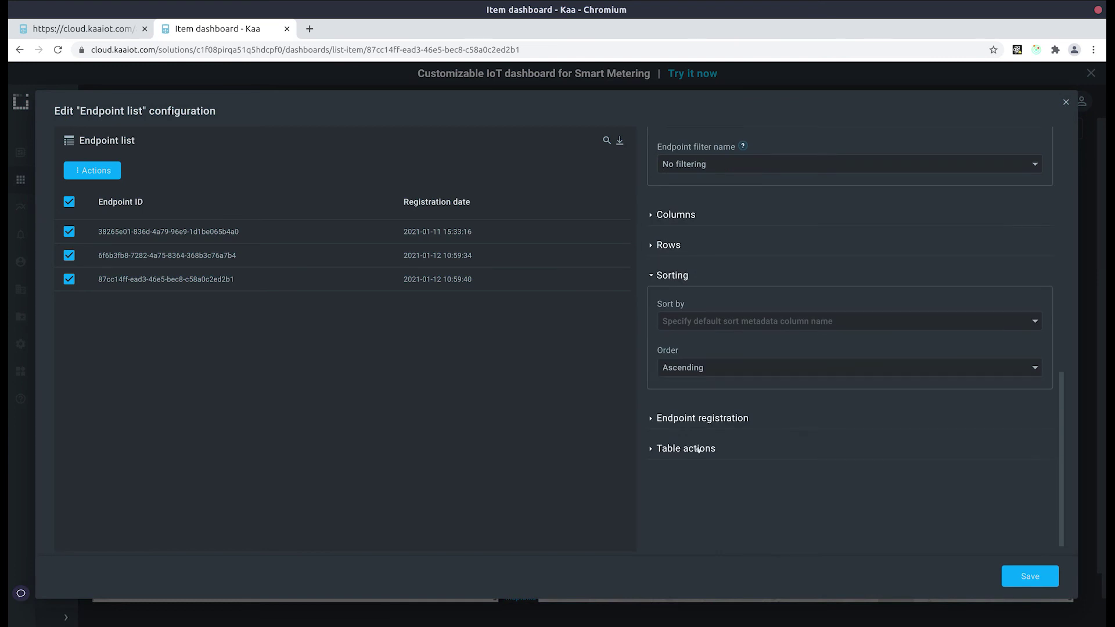
left_click(699, 450)
scroll(822, 459, "down", 2)
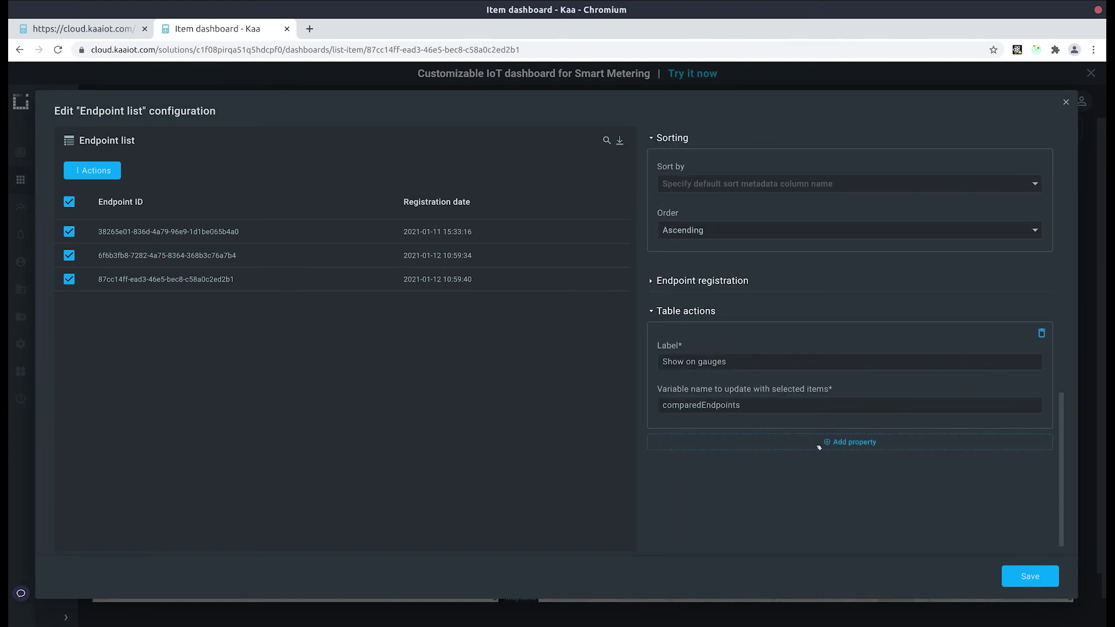
left_click(818, 447)
type("F")
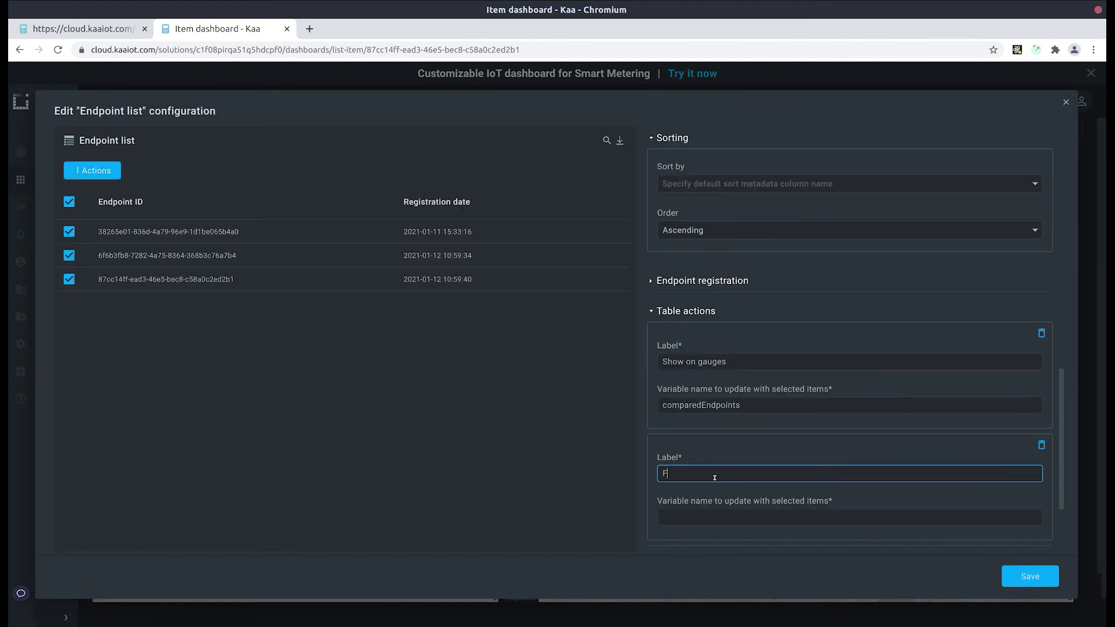
type("ocus on map")
Make the Focus on map action update the variable focusableItems with the selected items and save the Endpoint list configuration.
left_click(722, 516)
type("foc")
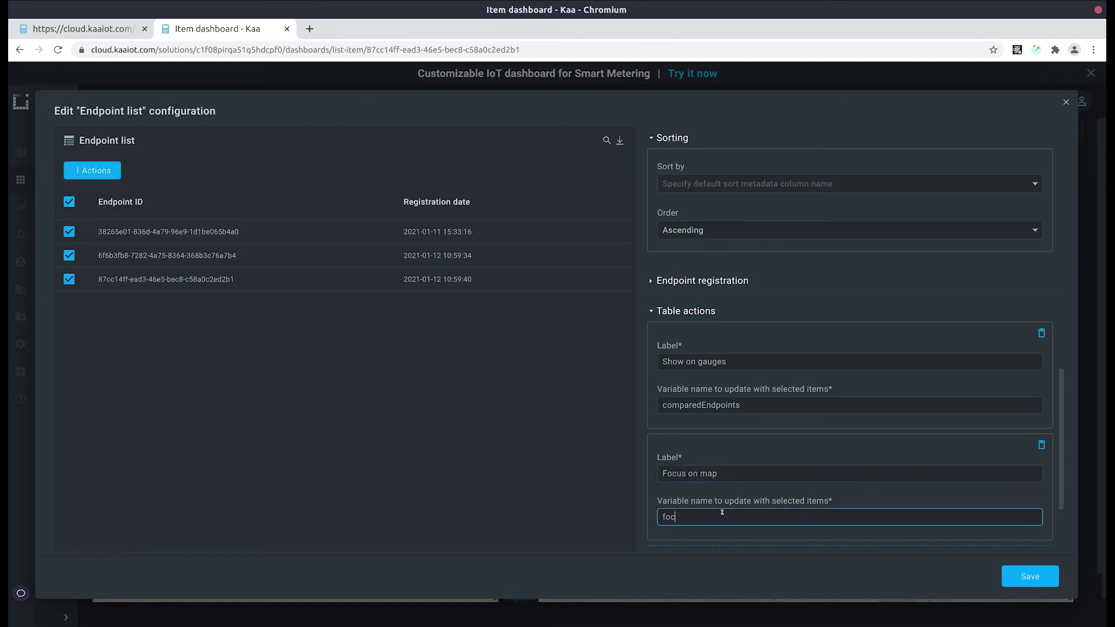
type("usableItems")
left_click(1029, 576)
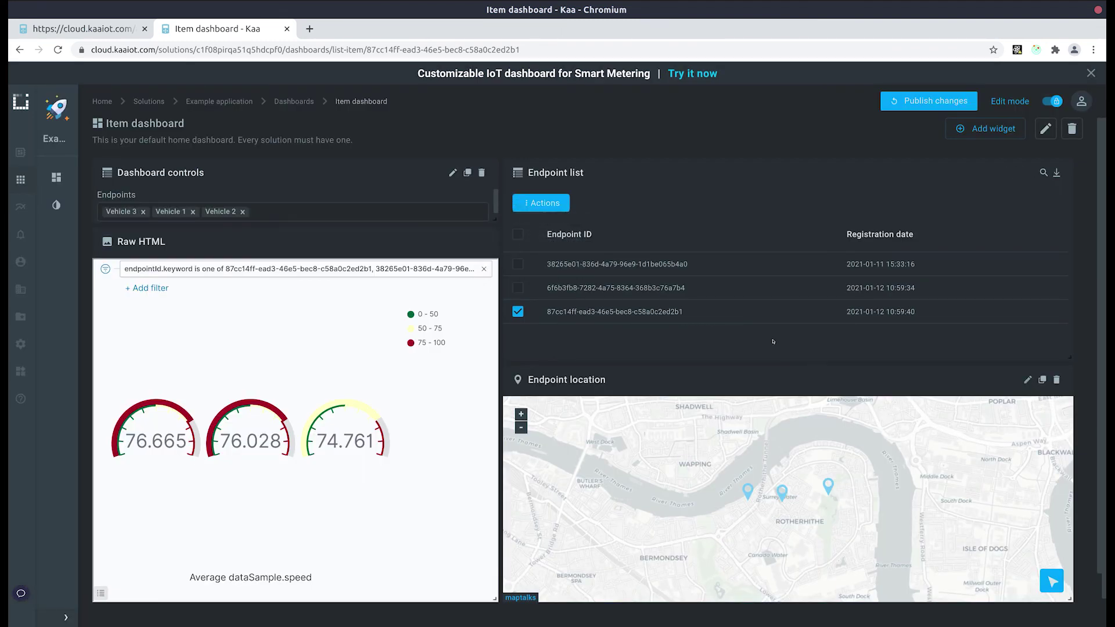
Switch the Endpoint location widget's items-to-focus setting to variable mode, choose dashboard.focusableItems, and save.
left_click(1027, 379)
scroll(812, 407, "down", 10)
left_click(741, 461)
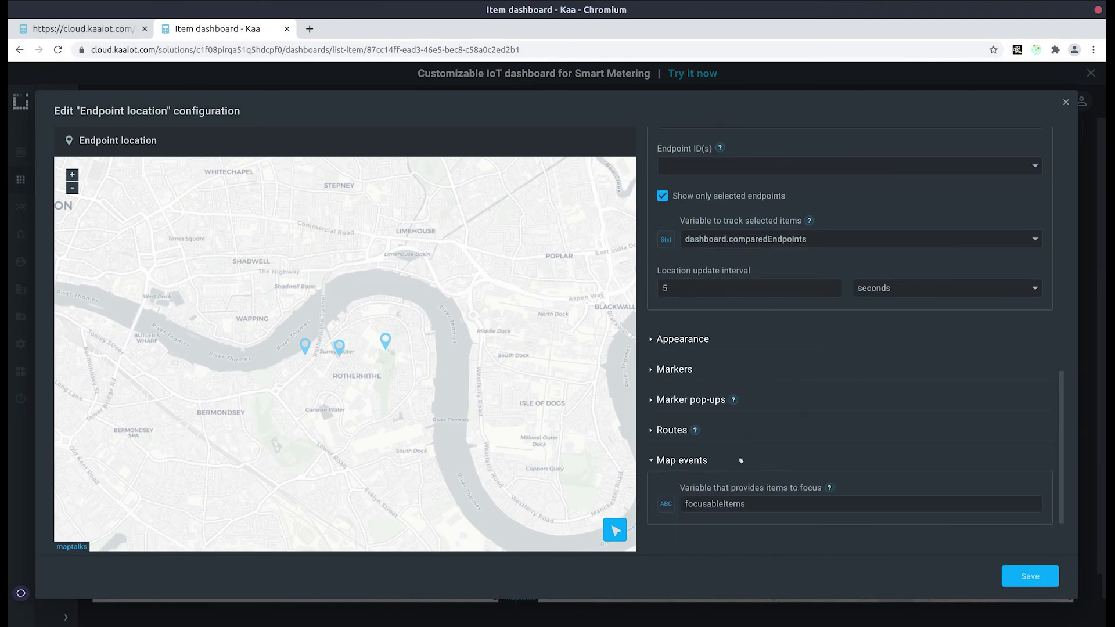
scroll(741, 459, "down", 1)
left_click(665, 444)
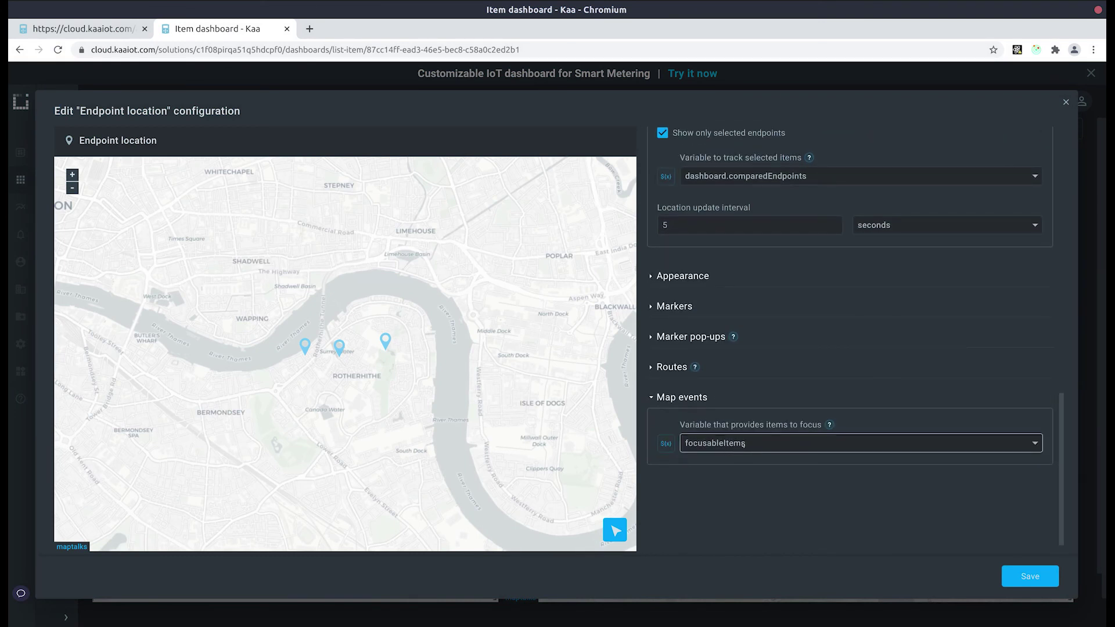
left_click(743, 443)
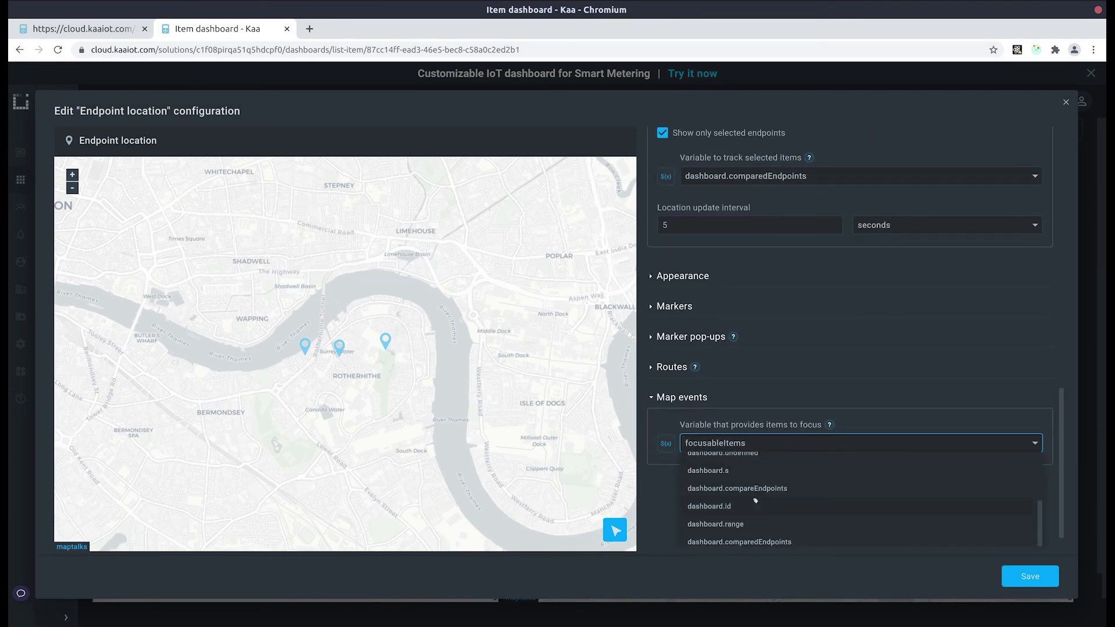
scroll(755, 500, "up", 1)
left_click(760, 498)
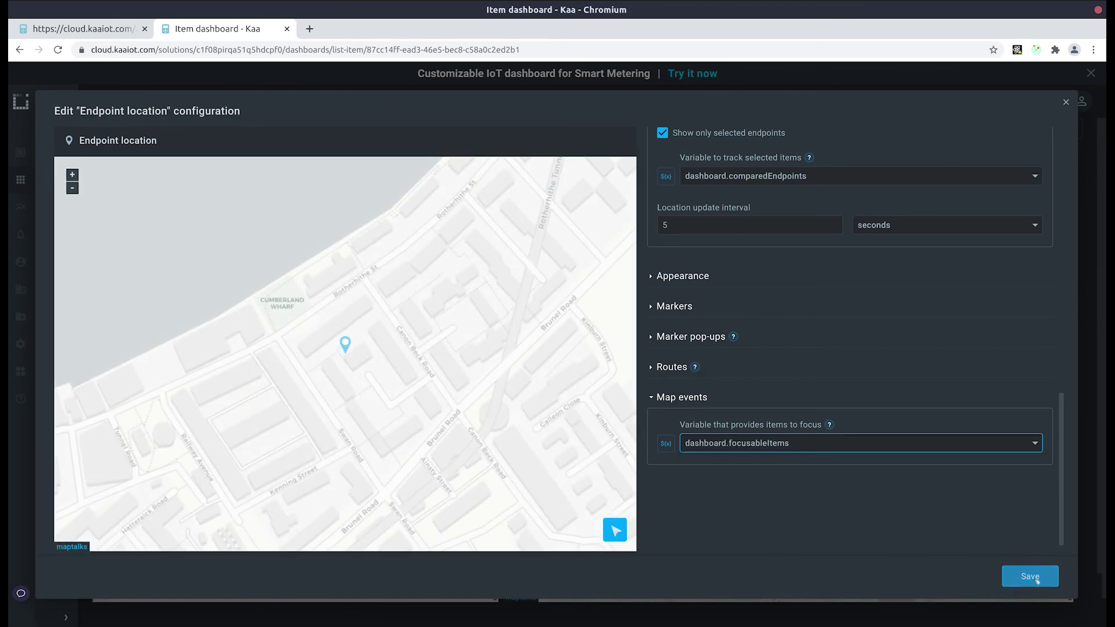
left_click(1030, 577)
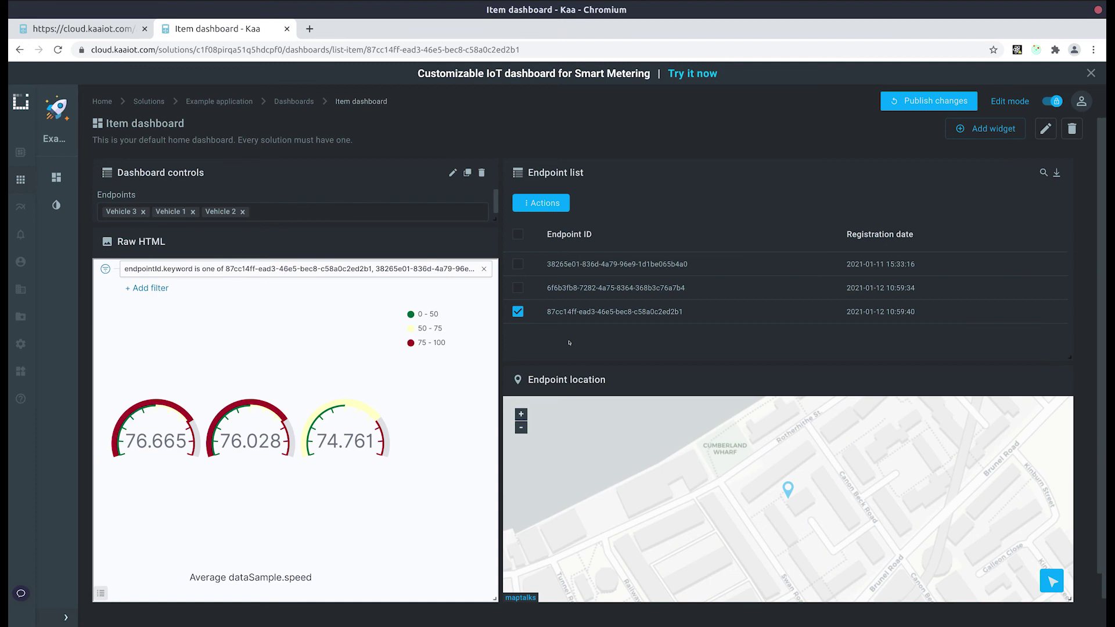
Select the second endpoint in addition to the third and run Focus on map for both.
left_click(518, 287)
left_click(554, 204)
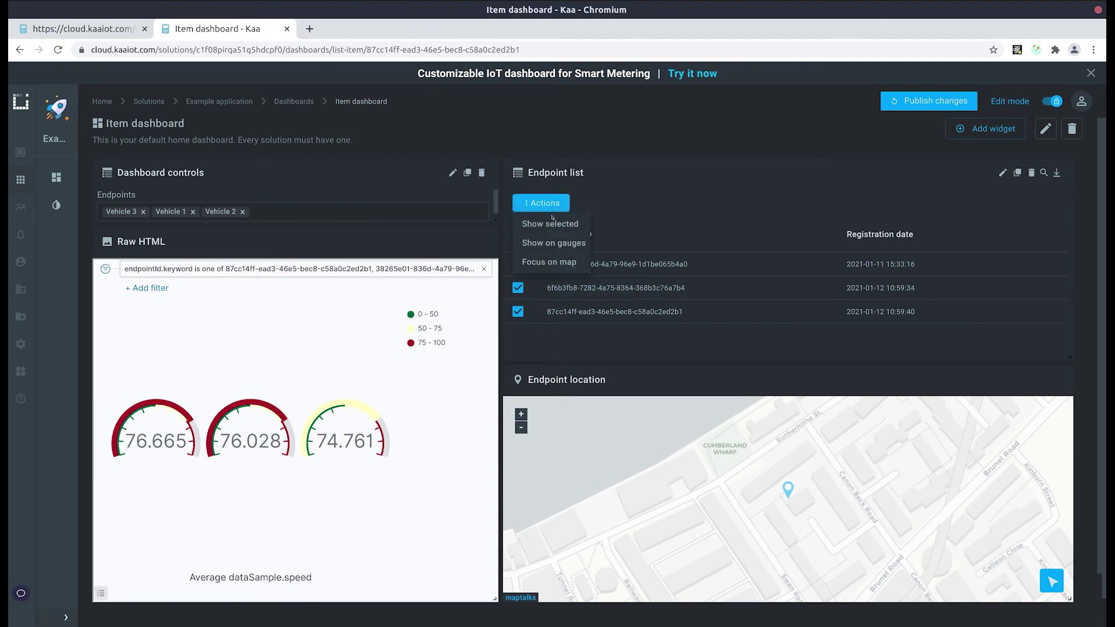
left_click(549, 262)
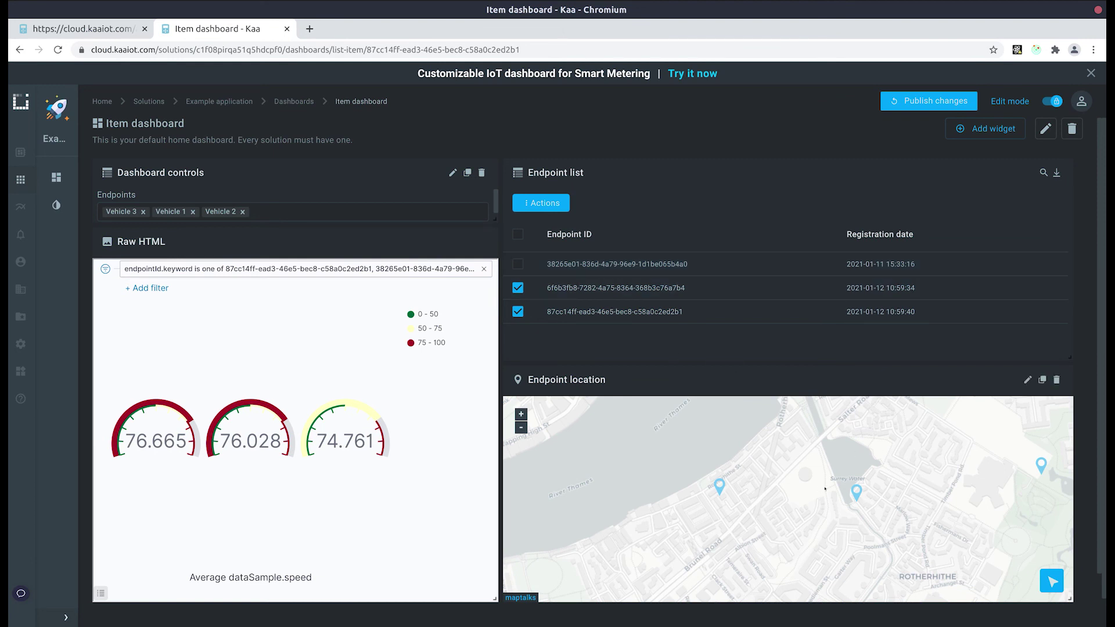
Deselect the second endpoint and run Focus on map for the third endpoint only.
left_click(517, 287)
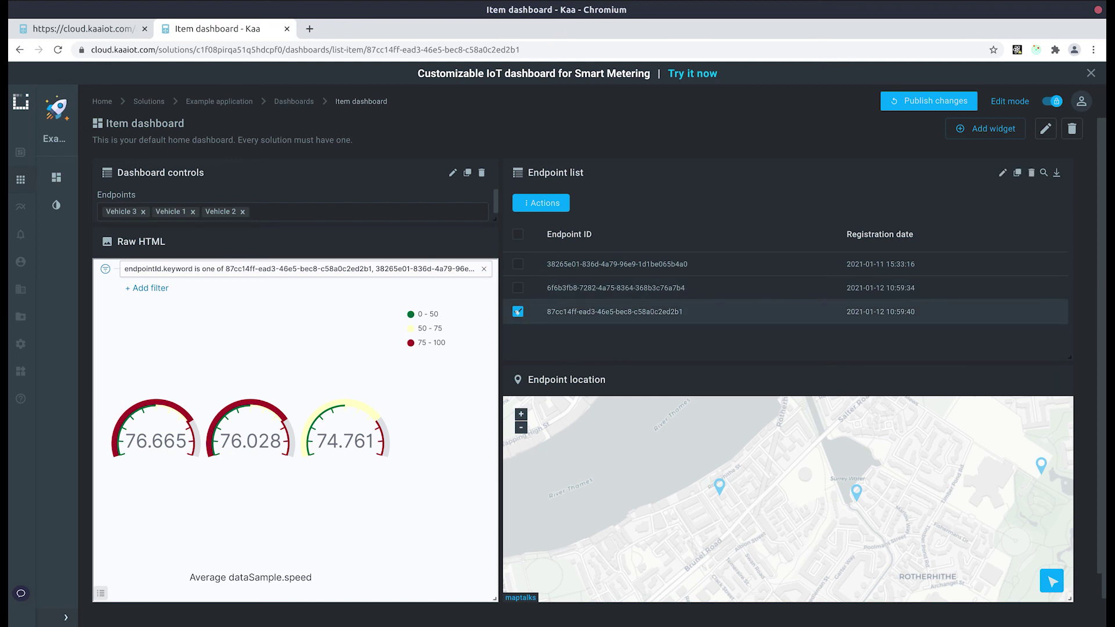
left_click(544, 203)
left_click(544, 260)
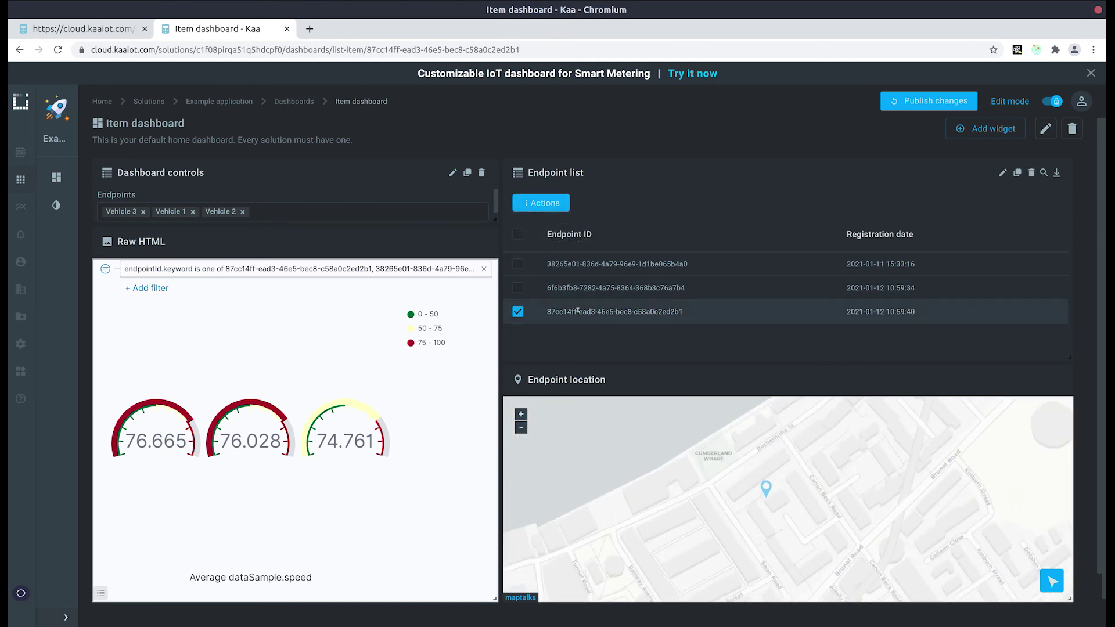
Select all three endpoints in the Endpoint list and run Focus on map for them.
left_click(517, 288)
left_click(517, 264)
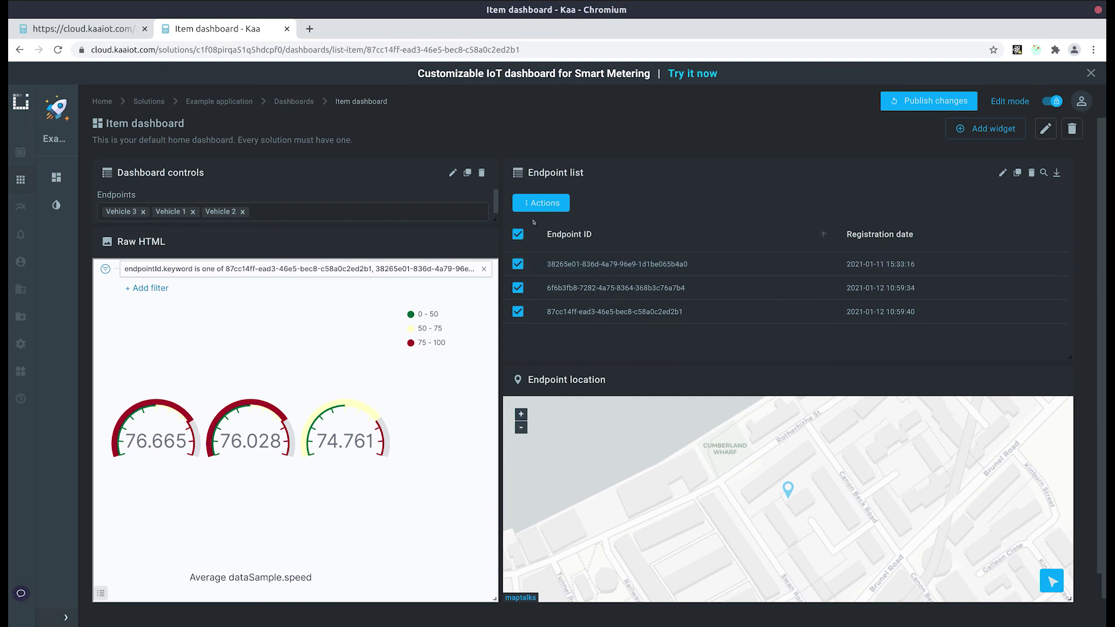
left_click(540, 203)
left_click(545, 260)
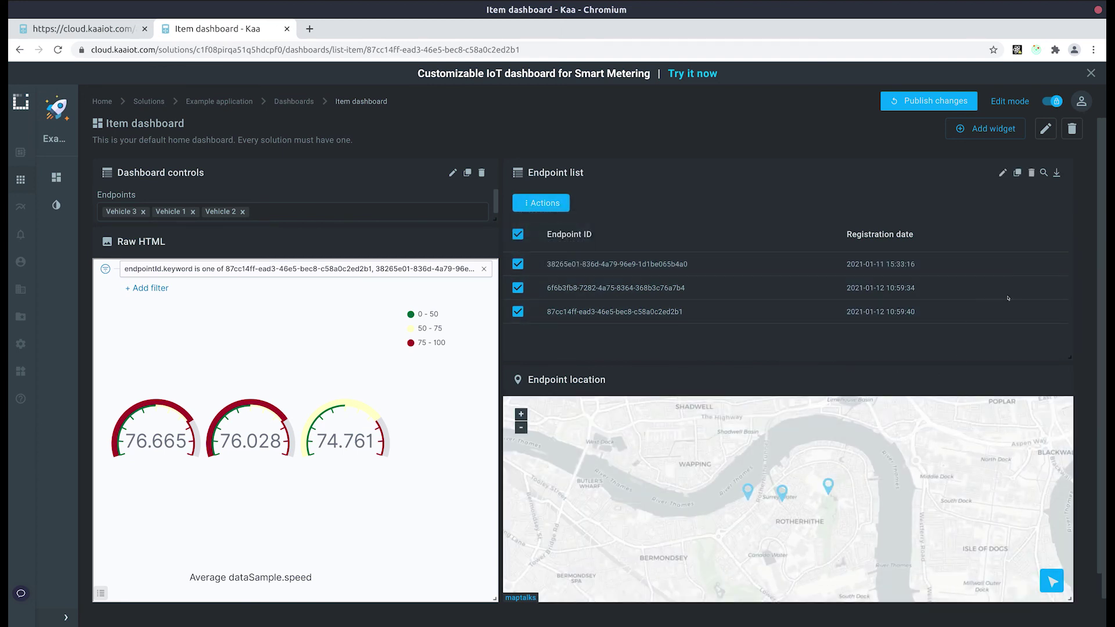
Add a third column below Registration date in the Endpoint list widget's column configuration.
left_click(1000, 173)
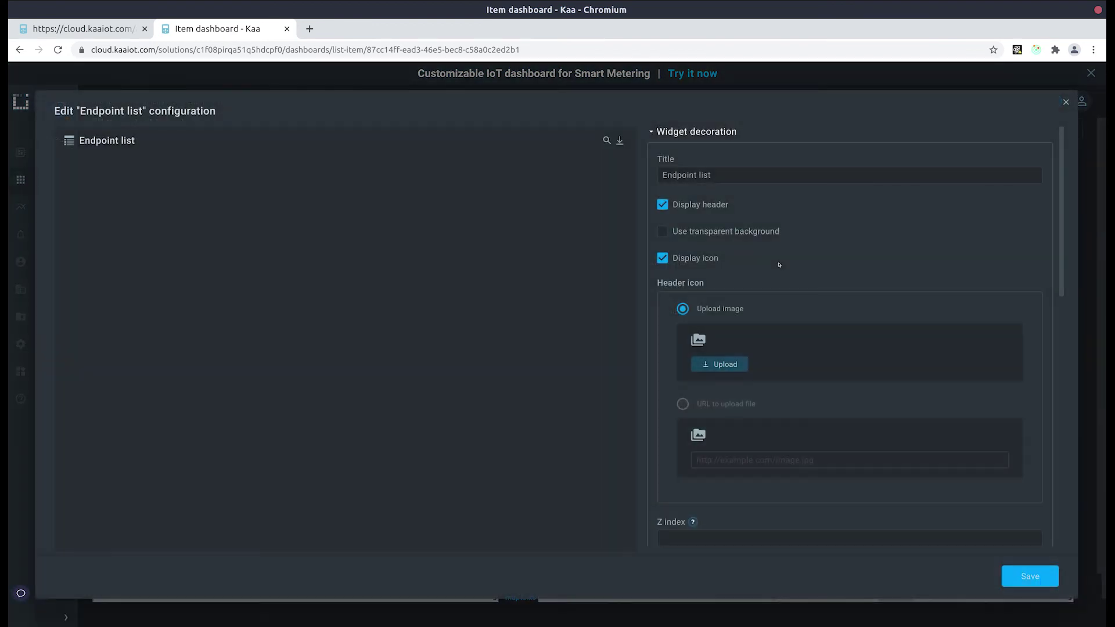
scroll(796, 273, "down", 3)
scroll(796, 276, "down", 3)
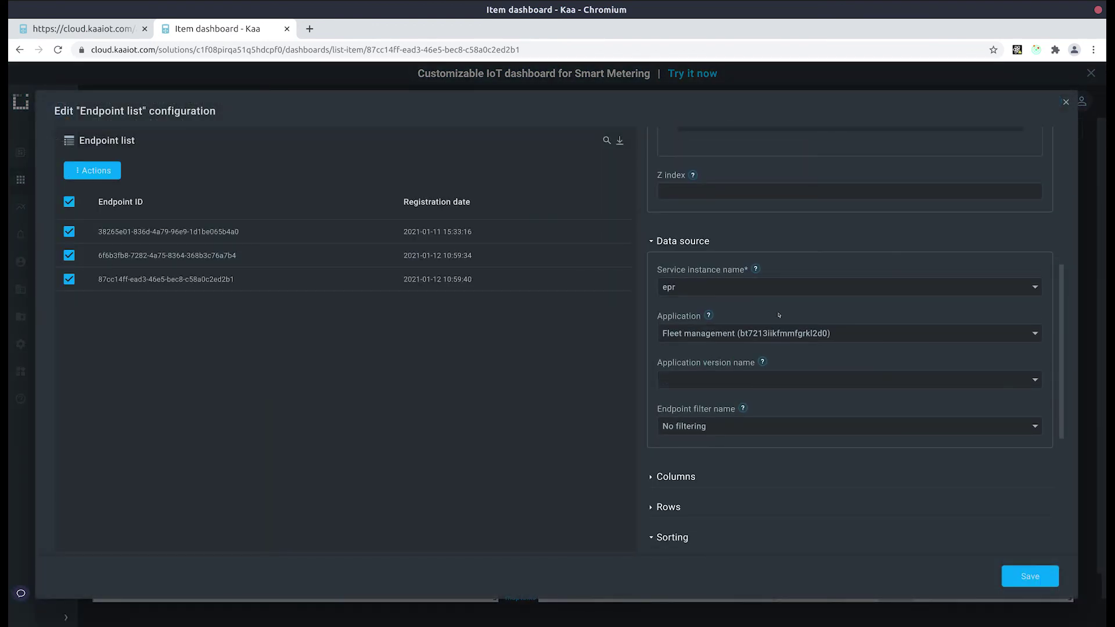
scroll(739, 351, "down", 2)
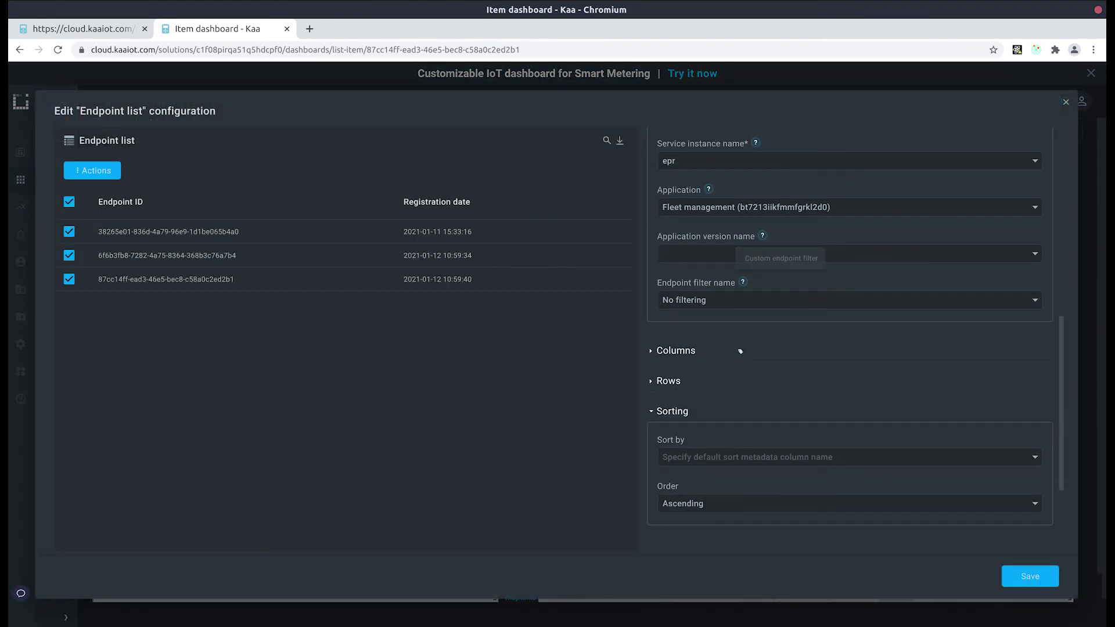
left_click(696, 351)
scroll(804, 371, "down", 5)
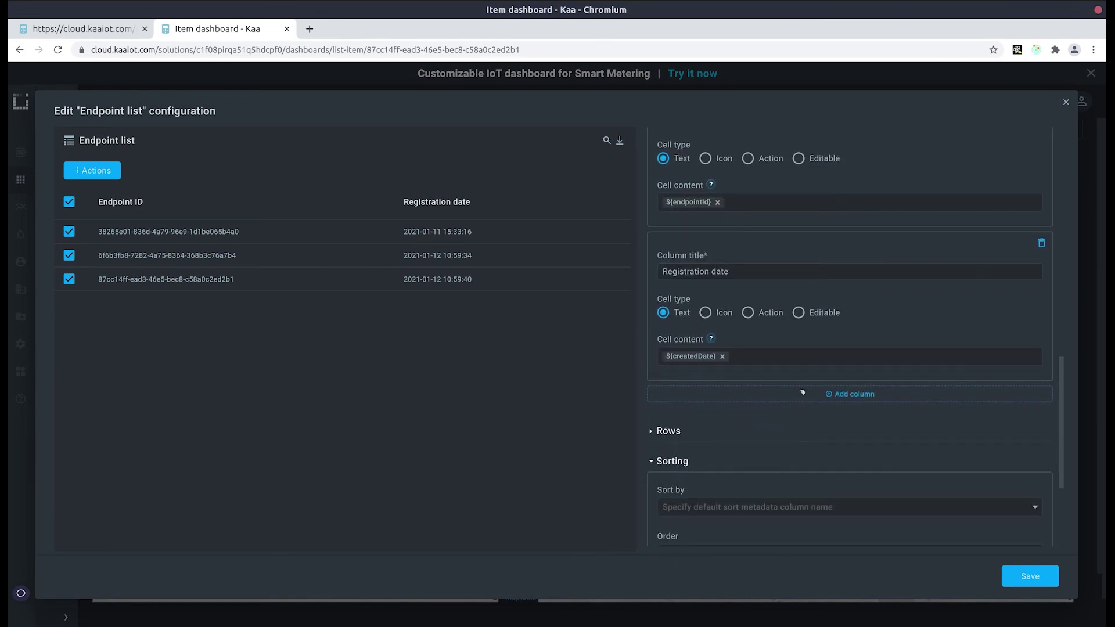
left_click(803, 392)
Give the new column the Action cell type, the title Actions, and column order 0.
scroll(778, 383, "down", 3)
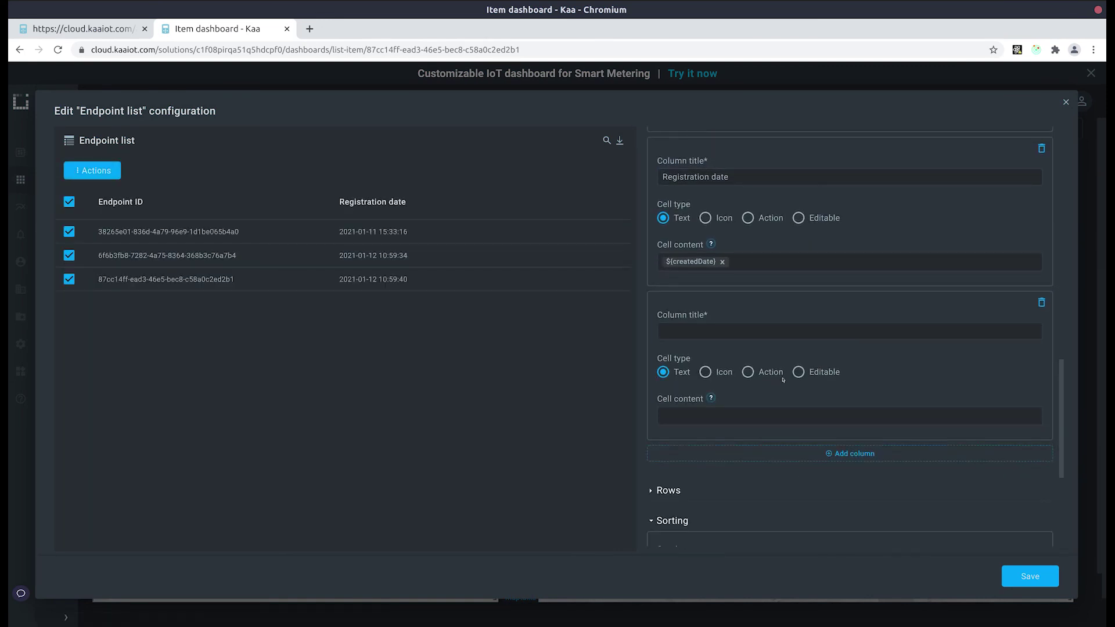
left_click(760, 374)
left_click(703, 335)
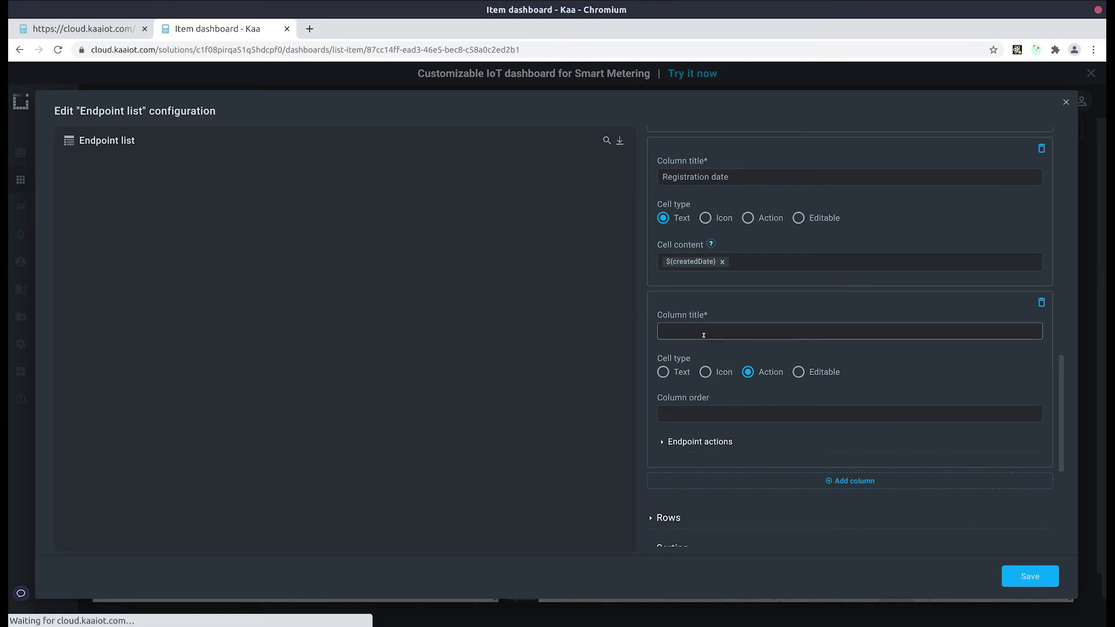
type("Ac")
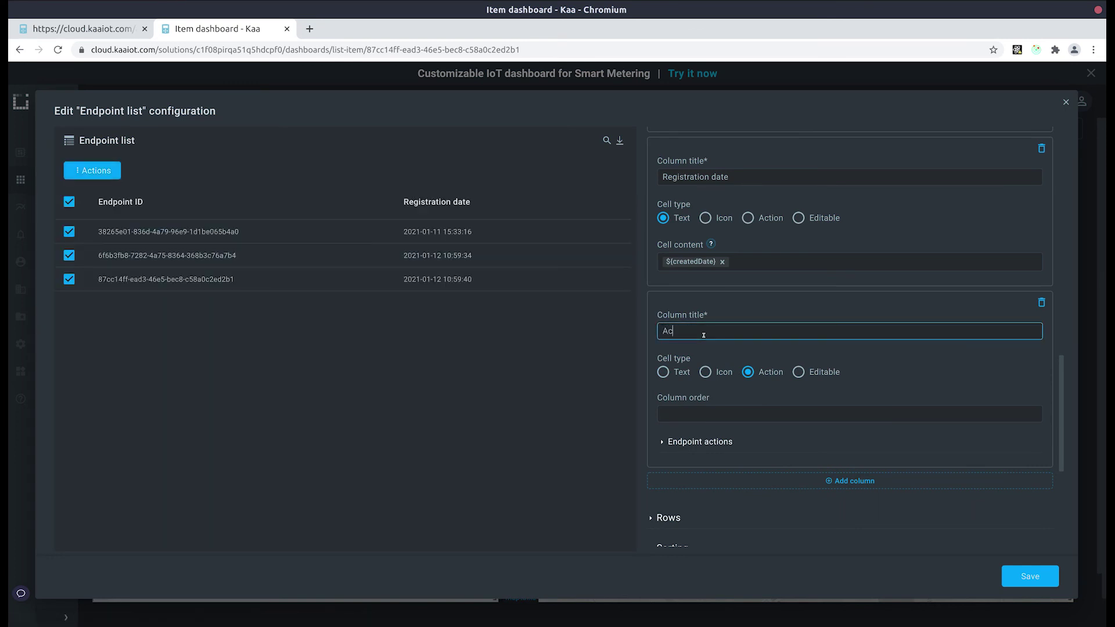
type("tions")
left_click(713, 413)
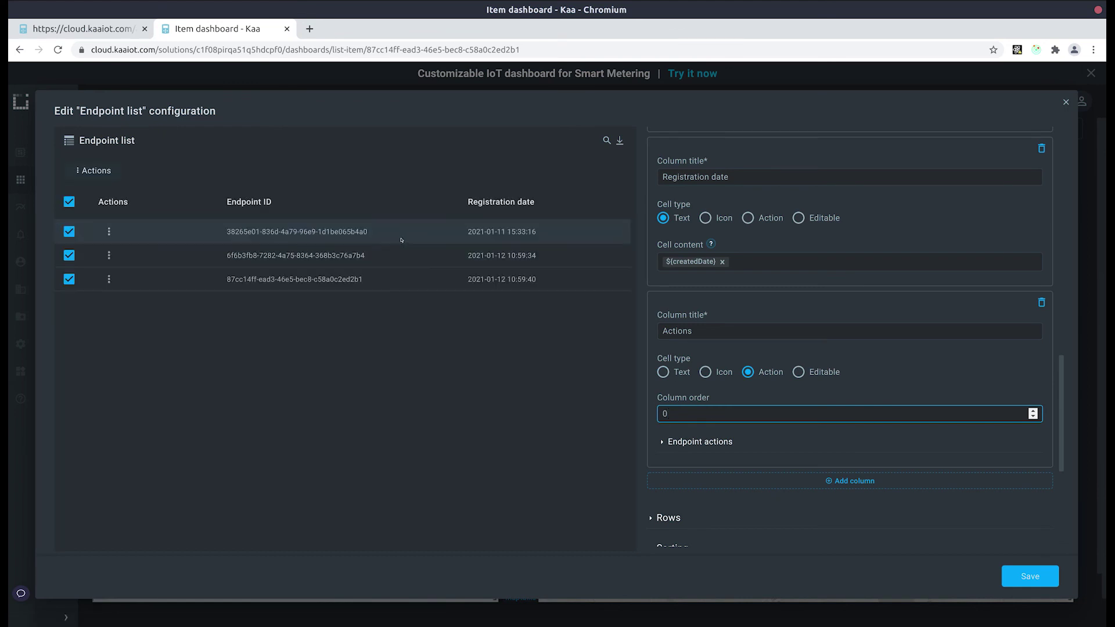
scroll(783, 353, "down", 4)
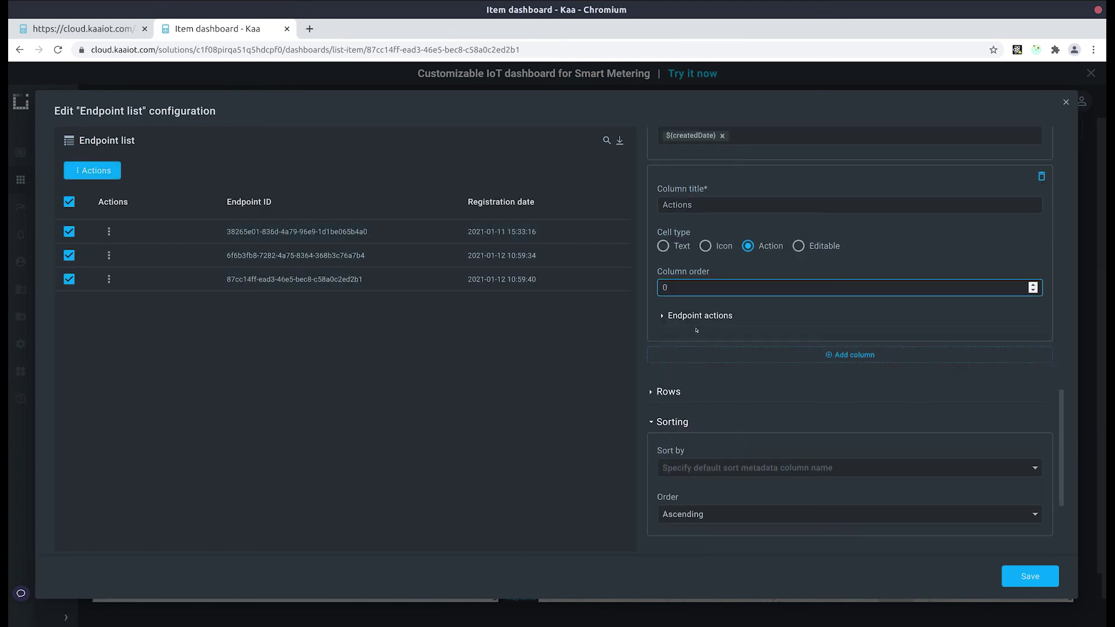
Add an endpoint action labelled Focus on map to the Actions column, set its variable name to focusableItems, and save the widget configuration.
left_click(700, 315)
left_click(786, 340)
left_click(720, 365)
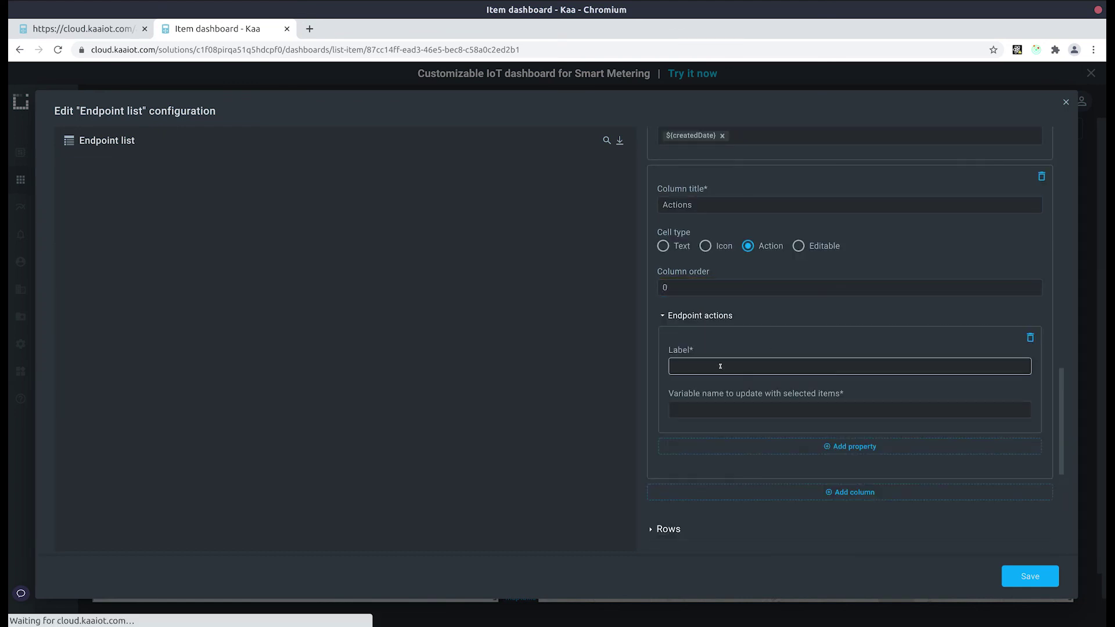
type("Fo")
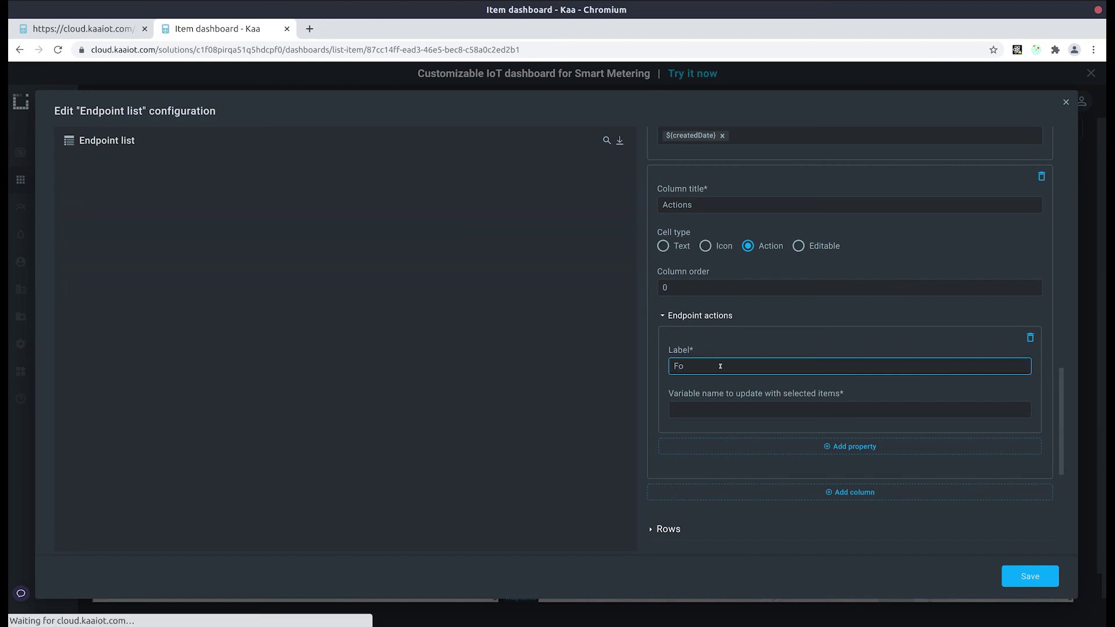
type("cus ")
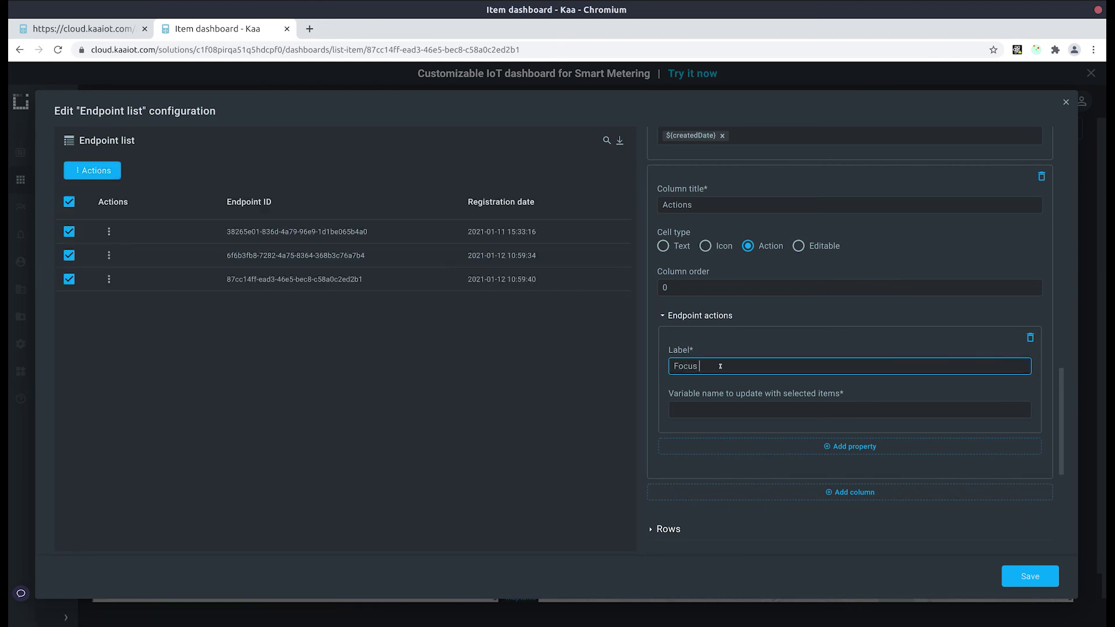
type("on map")
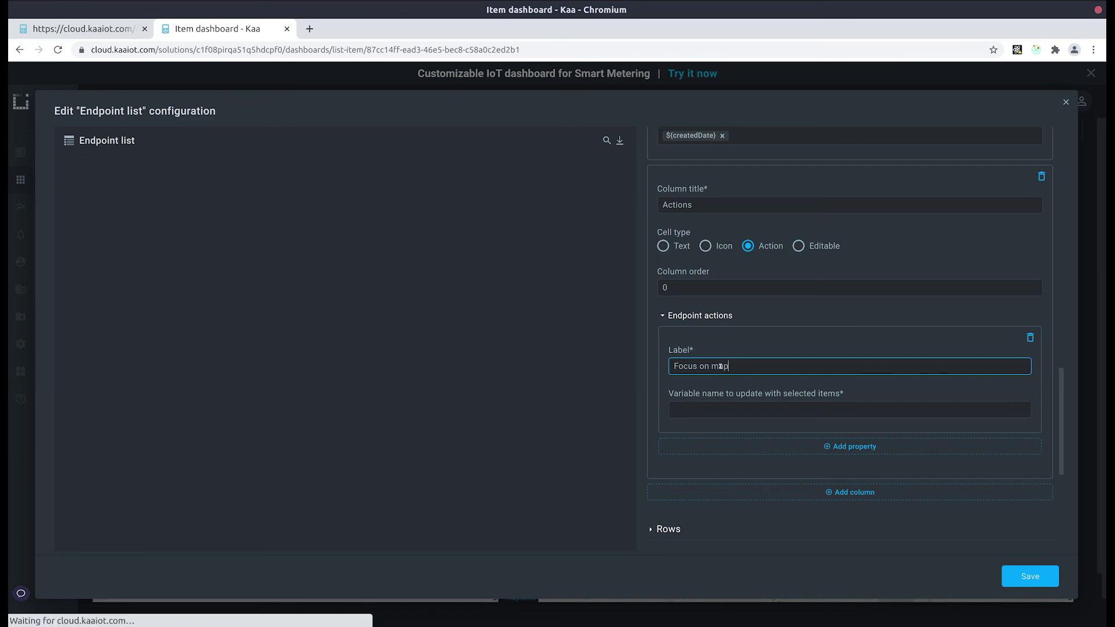
left_click(730, 411)
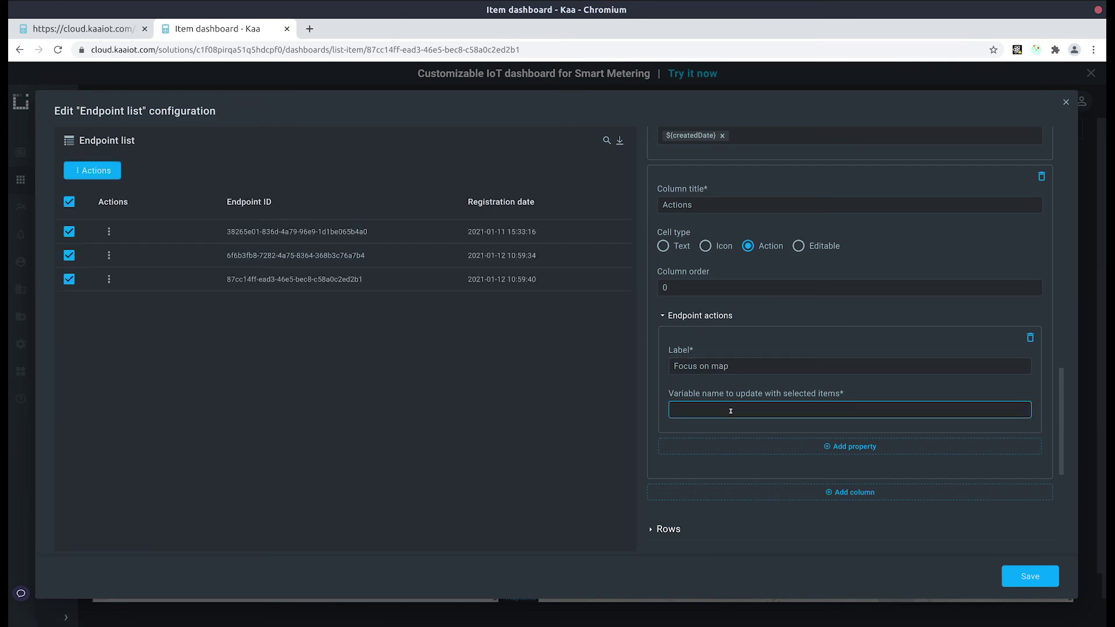
type("focusableItems")
left_click(1029, 576)
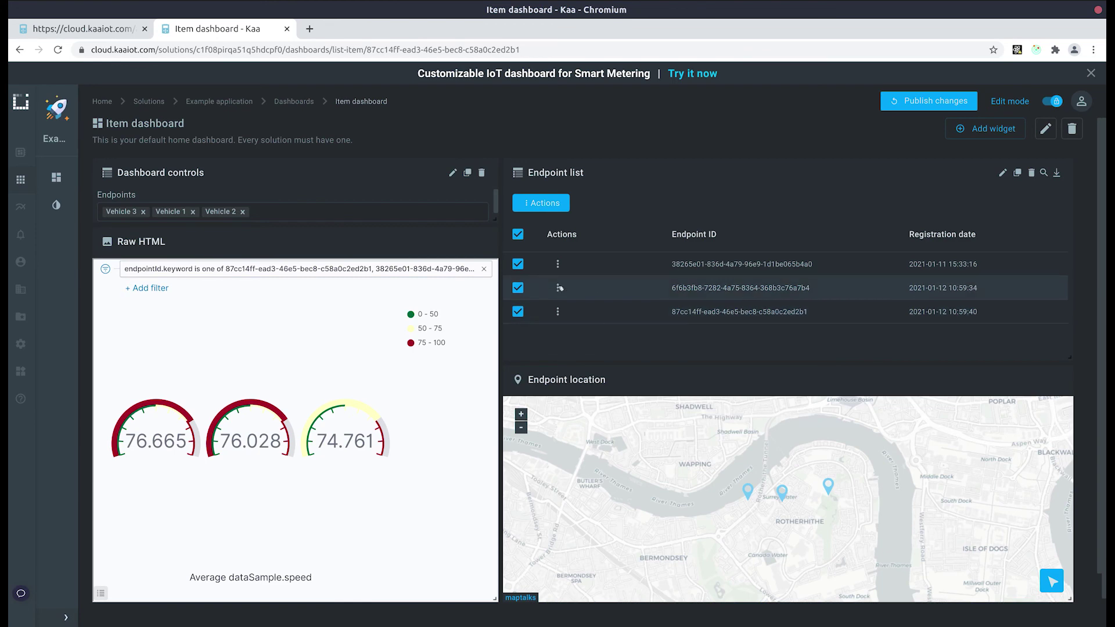
Run Focus on map from each endpoint's row action individually, and run the table-level action for all three selected endpoints.
left_click(573, 309)
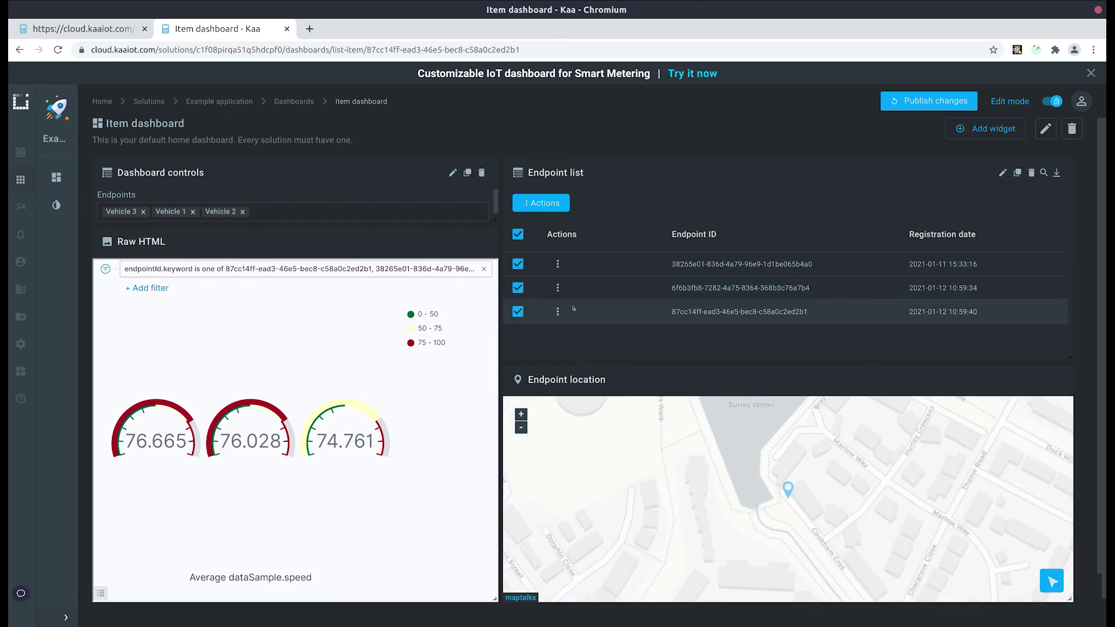
left_click(576, 288)
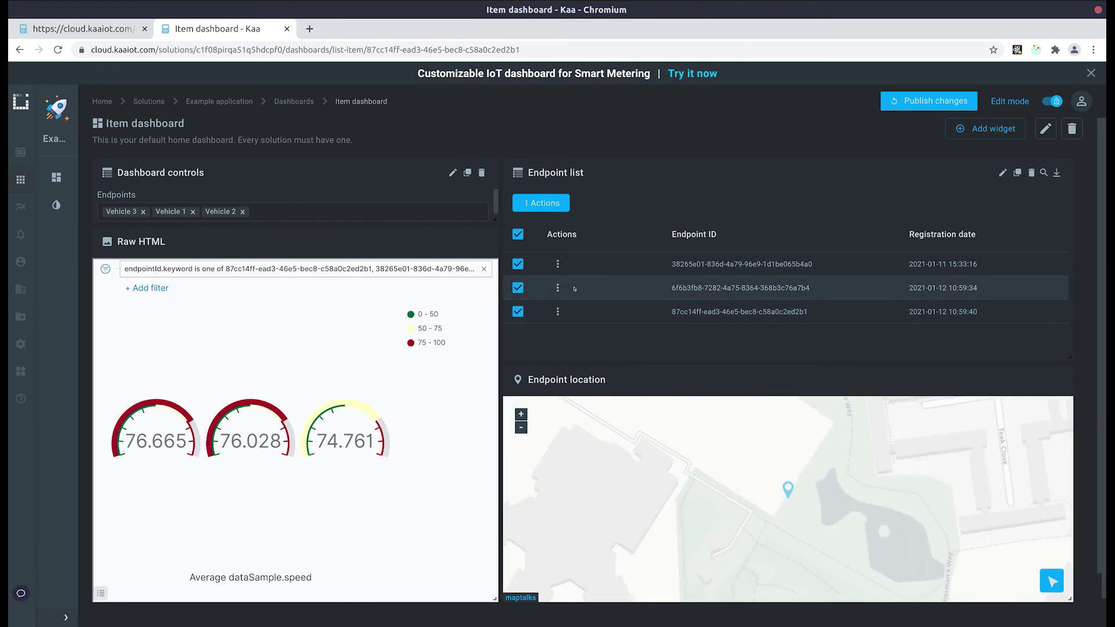
left_click(592, 334)
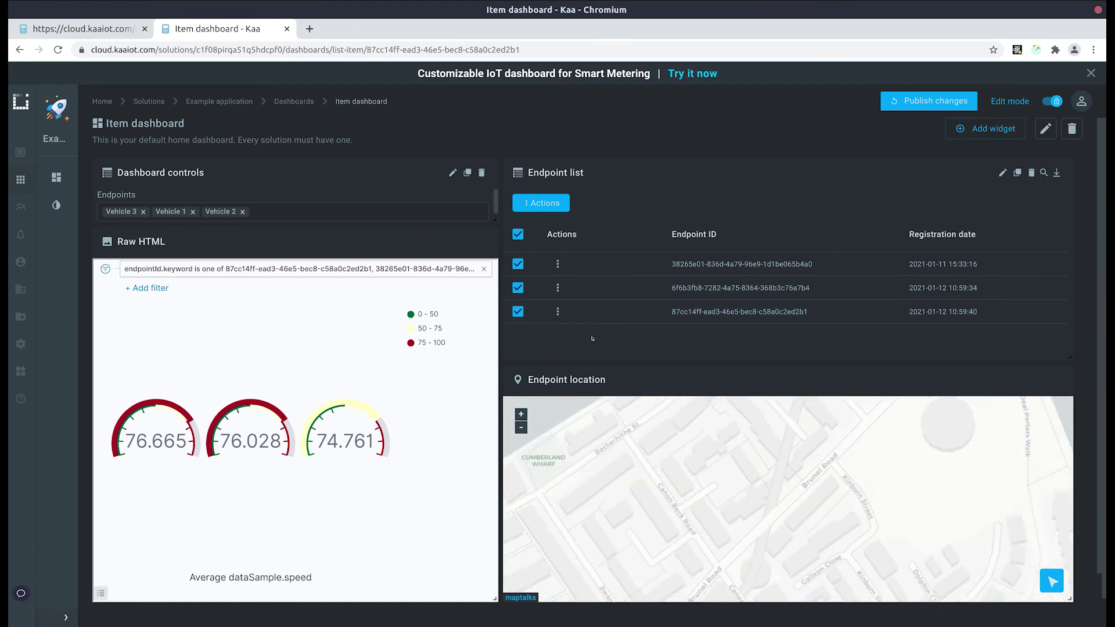
left_click(542, 203)
left_click(548, 260)
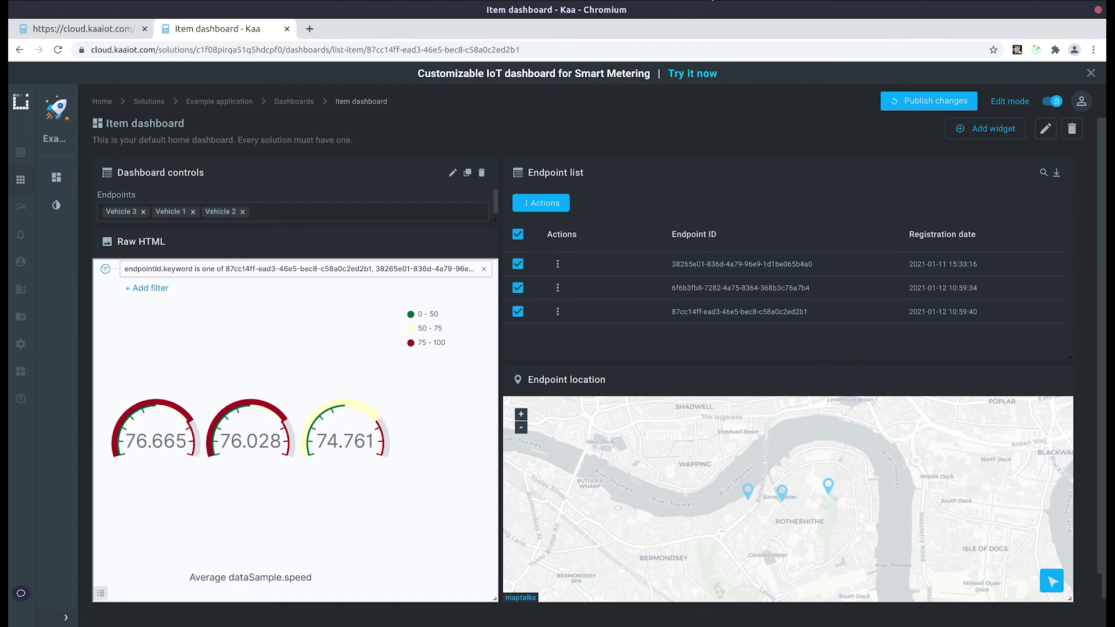
left_click(656, 1)
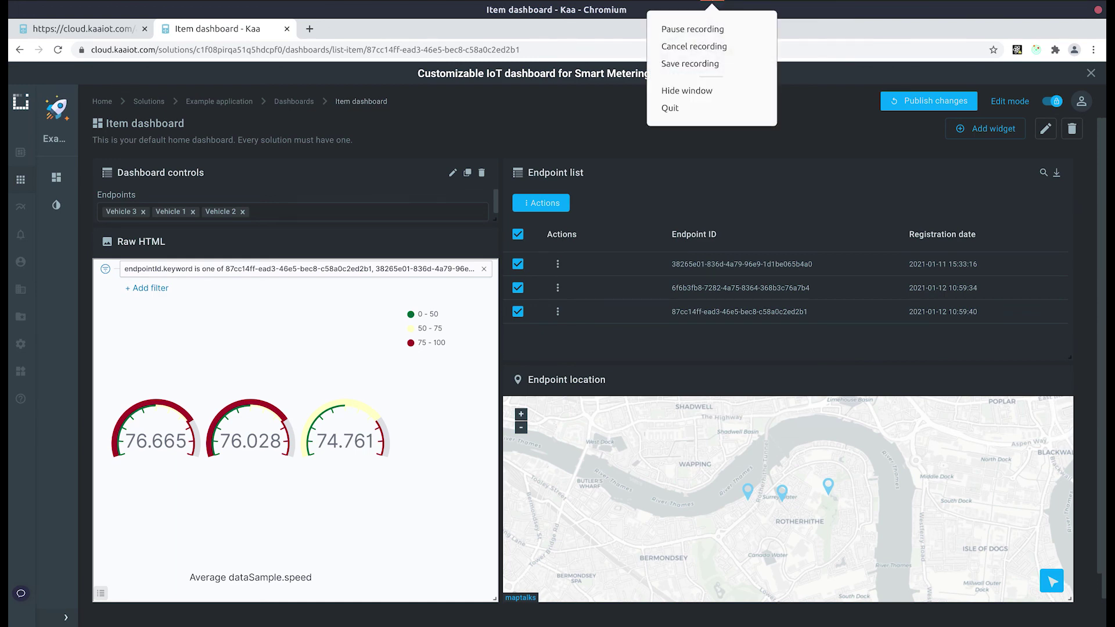